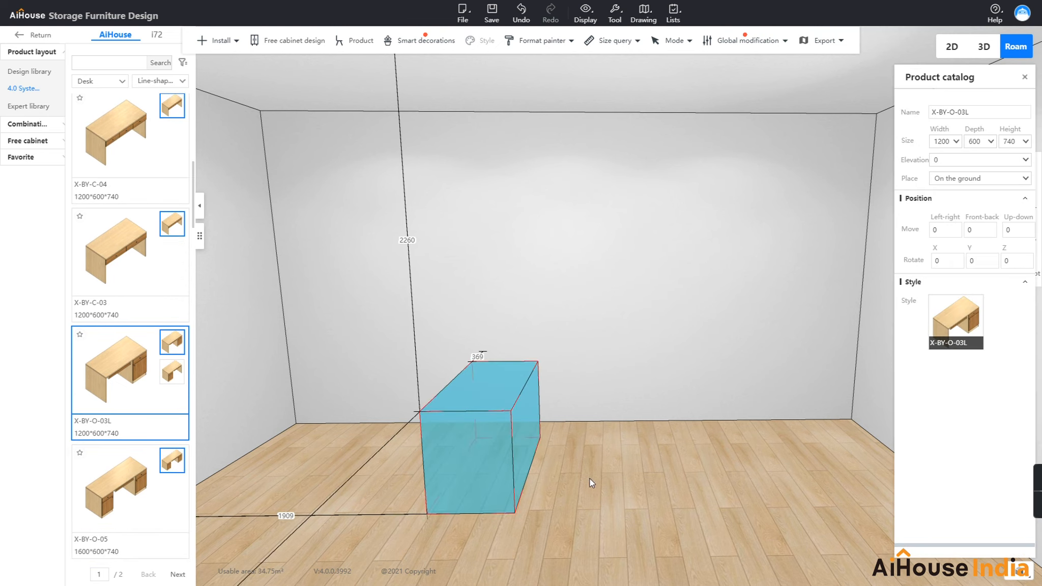
# Step: Place the X-BY-O-03L desk on the floor against the back wall side of the room and select it
pyautogui.click(589, 481)
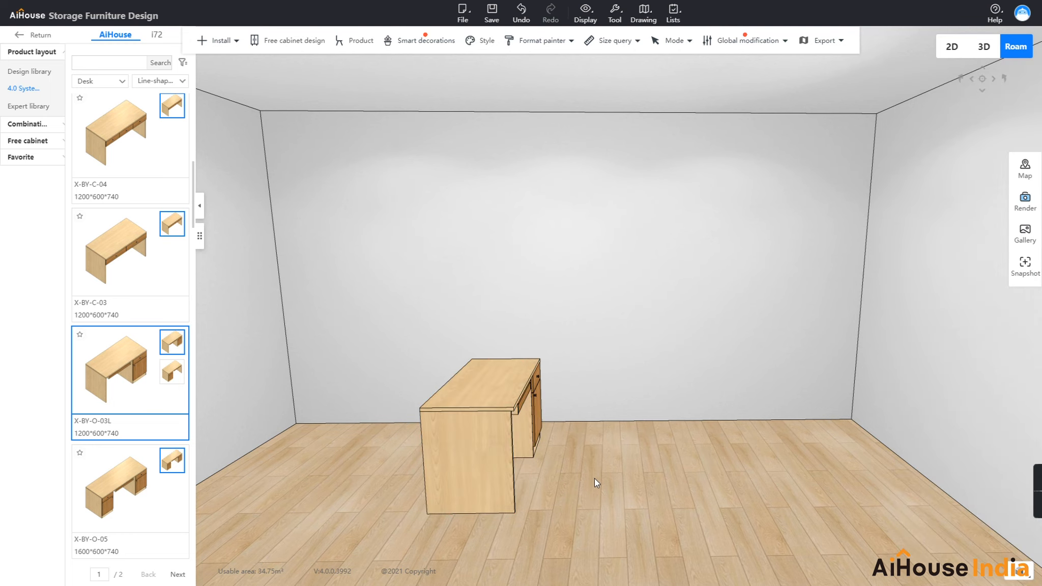
pyautogui.click(506, 414)
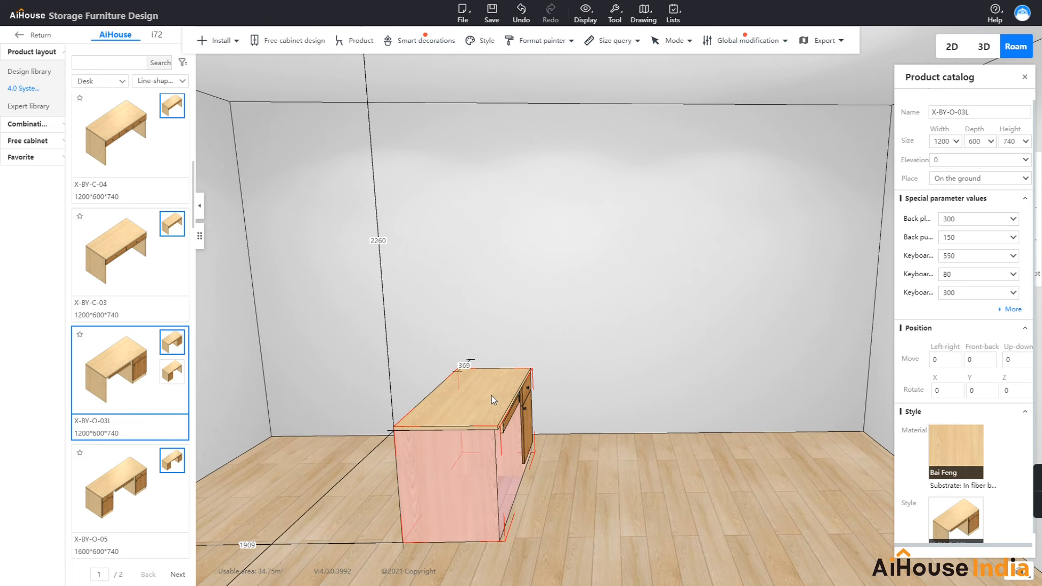
# Step: Set the selected desk's Z rotation to 90
pyautogui.click(1007, 390)
pyautogui.write('90')
pyautogui.press('Return')
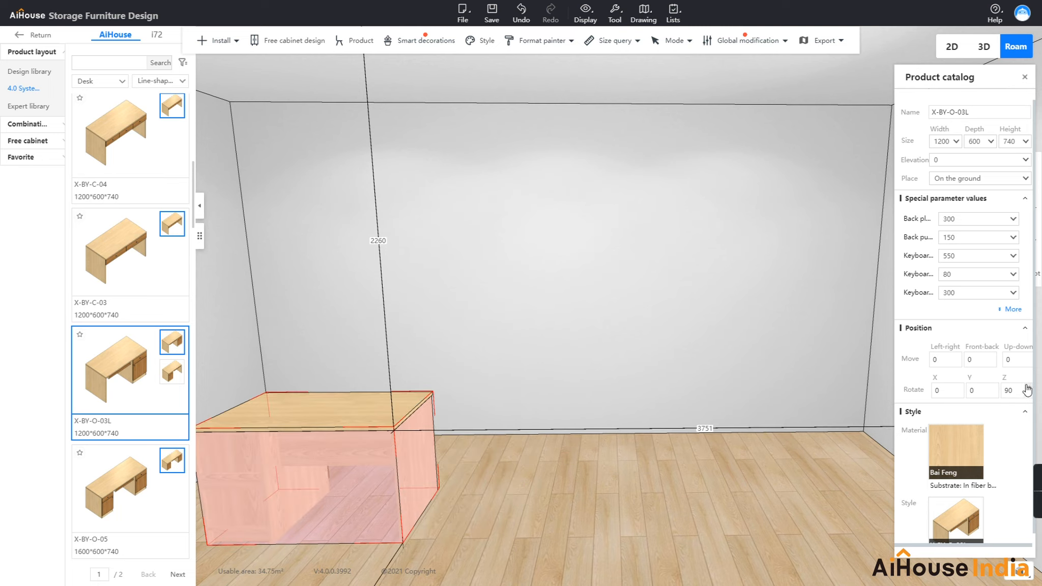
# Step: Set the X-BY-O-03L desk's Z rotation to -90 so its drawers face into the room
pyautogui.click(1007, 392)
pyautogui.moveTo(1026, 394); pyautogui.dragTo(999, 392)
pyautogui.press('BackSpace')
pyautogui.press('Return')
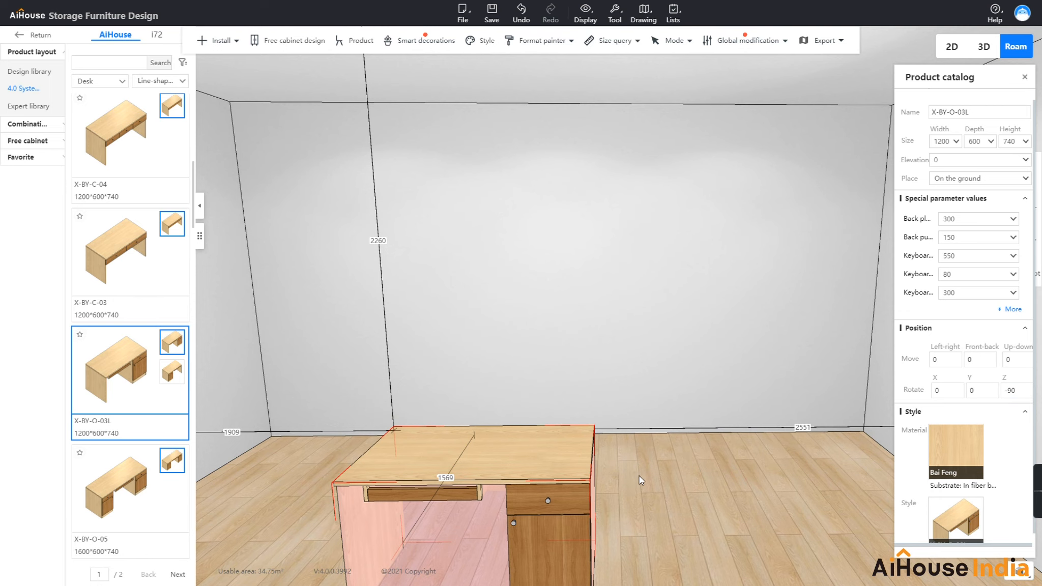
# Step: Open and close the desk's drawers and door, and examine it from several angles
pyautogui.scroll(-3, 639, 475)
pyautogui.click(680, 431)
pyautogui.moveTo(680, 451); pyautogui.dragTo(802, 507)
pyautogui.press('o')
pyautogui.scroll(2, 803, 508)
pyautogui.scroll(-3, 802, 508)
pyautogui.press('o')
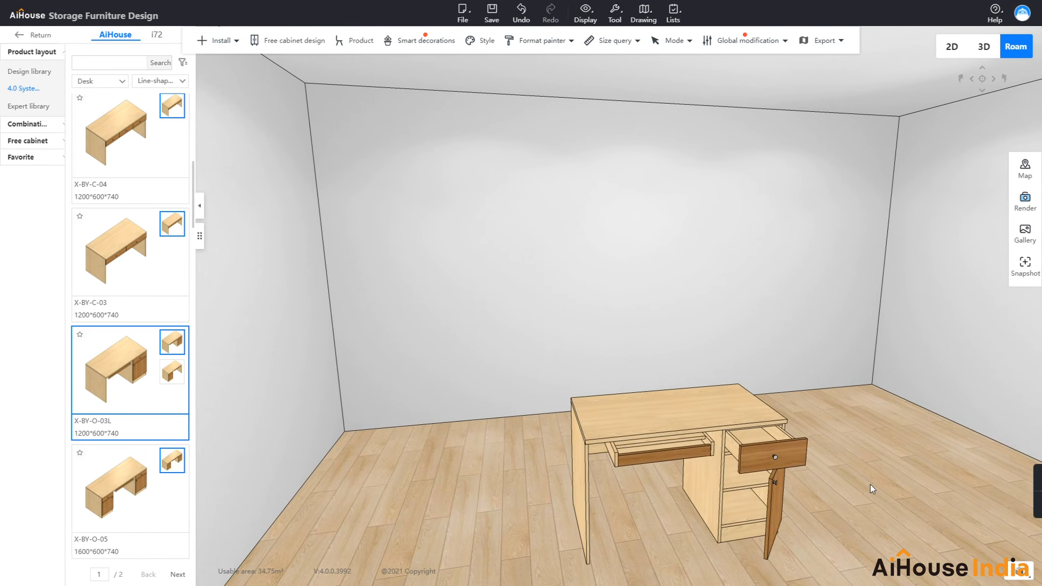
pyautogui.press('o')
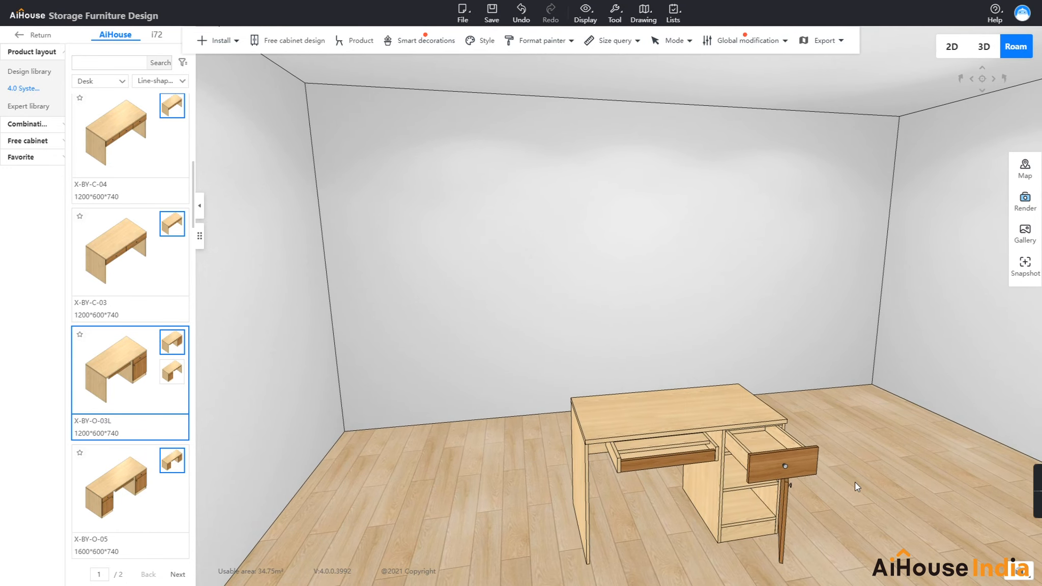
pyautogui.press('o')
pyautogui.moveTo(853, 482); pyautogui.dragTo(860, 446)
pyautogui.moveTo(712, 491); pyautogui.dragTo(630, 387)
pyautogui.moveTo(752, 400); pyautogui.dragTo(776, 424)
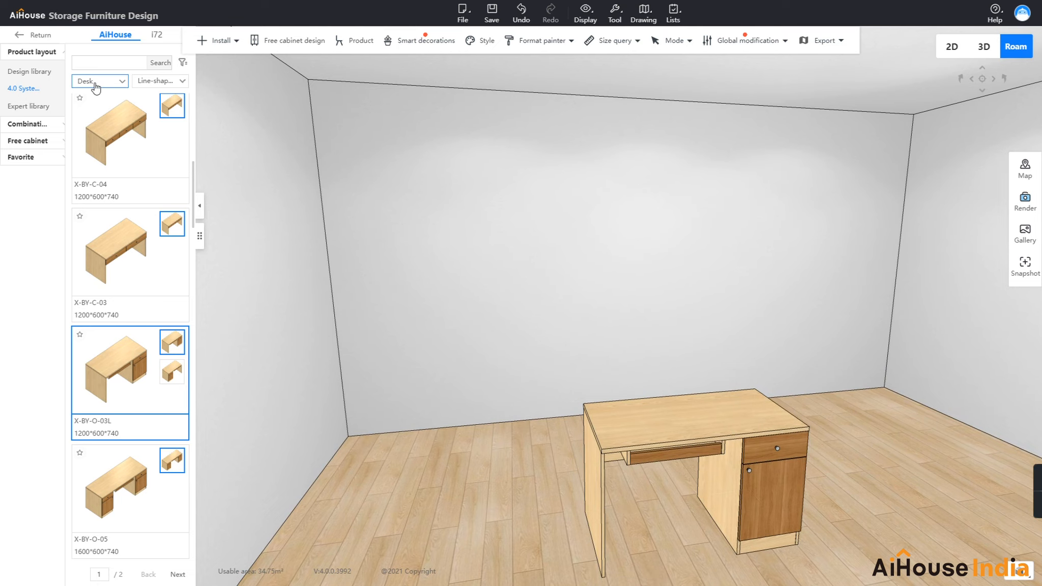
pyautogui.scroll(-2, 880, 452)
pyautogui.moveTo(907, 462); pyautogui.dragTo(219, 216)
# Step: Place the X-BG-C-04L model from the Steel frame desk category on the floor to the right of the first desk
pyautogui.click(159, 82)
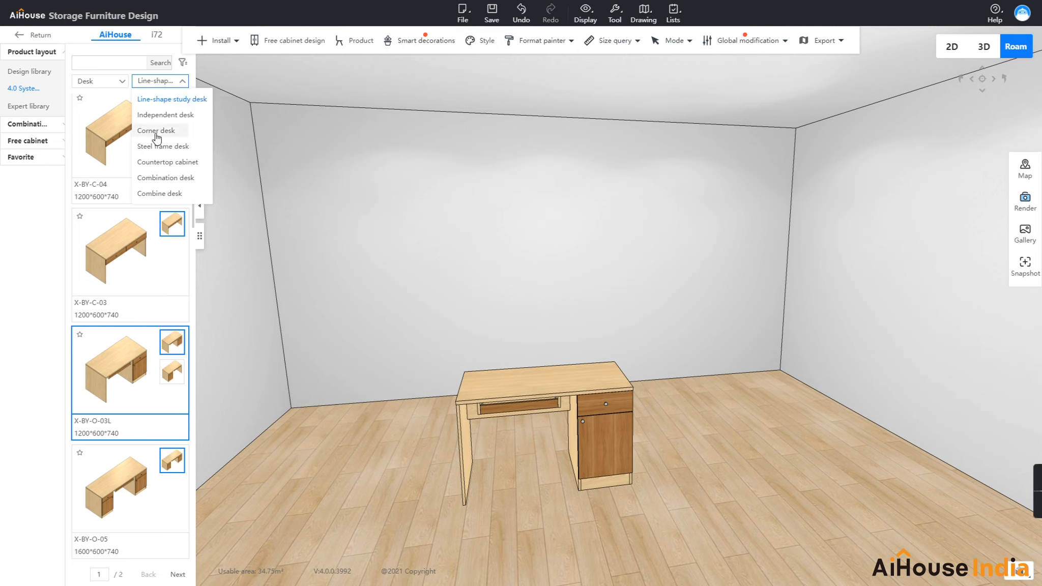
pyautogui.click(154, 147)
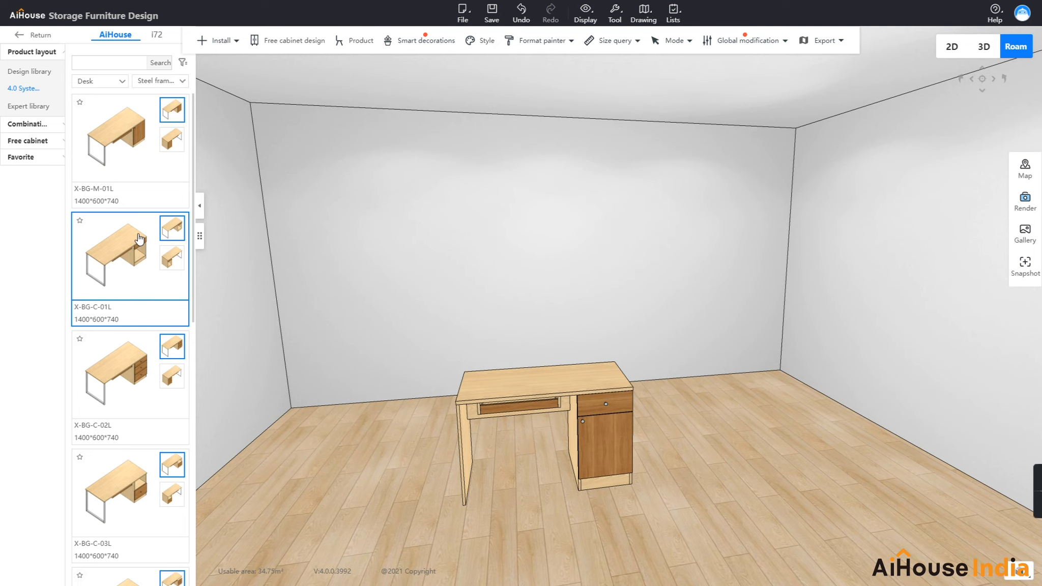
pyautogui.scroll(-4, 139, 237)
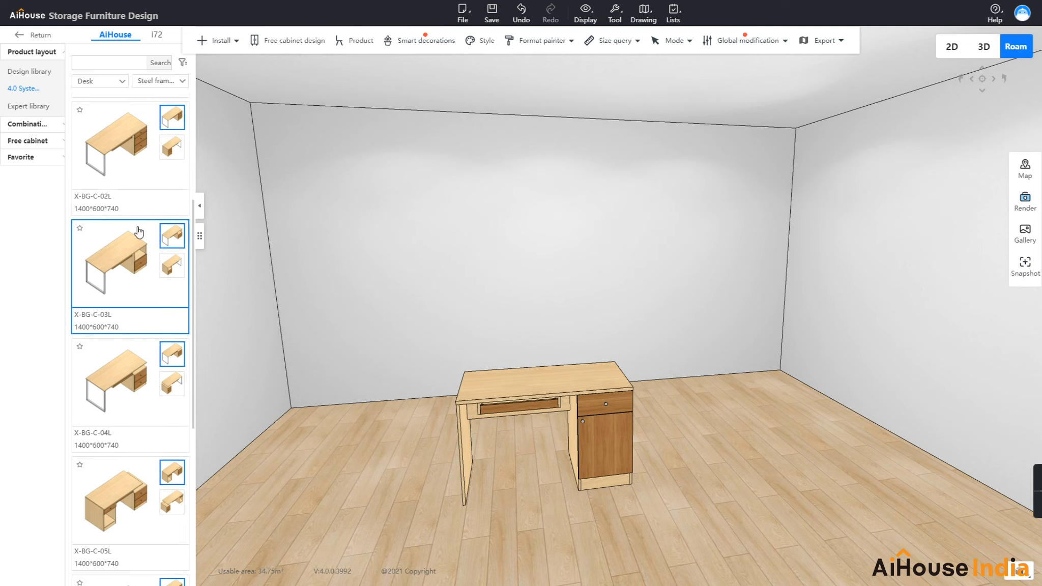
pyautogui.scroll(-3, 625, 455)
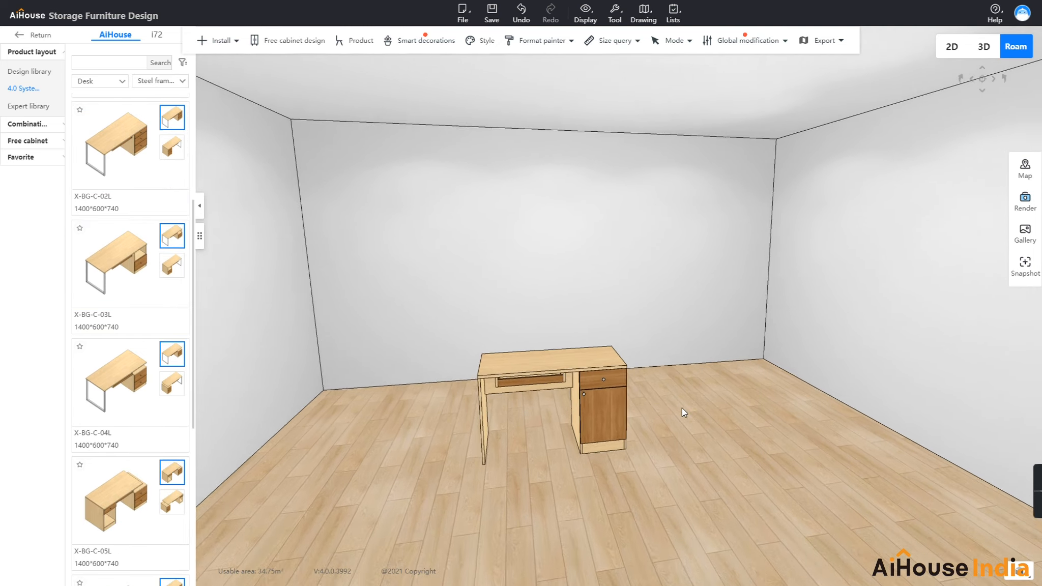
pyautogui.scroll(-2, 682, 412)
pyautogui.click(136, 370)
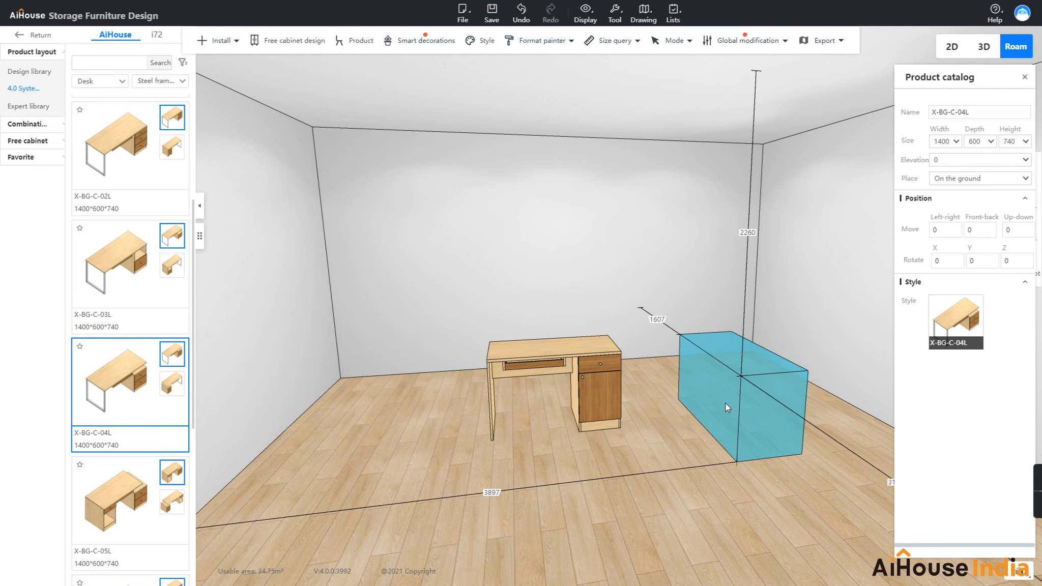
pyautogui.click(722, 399)
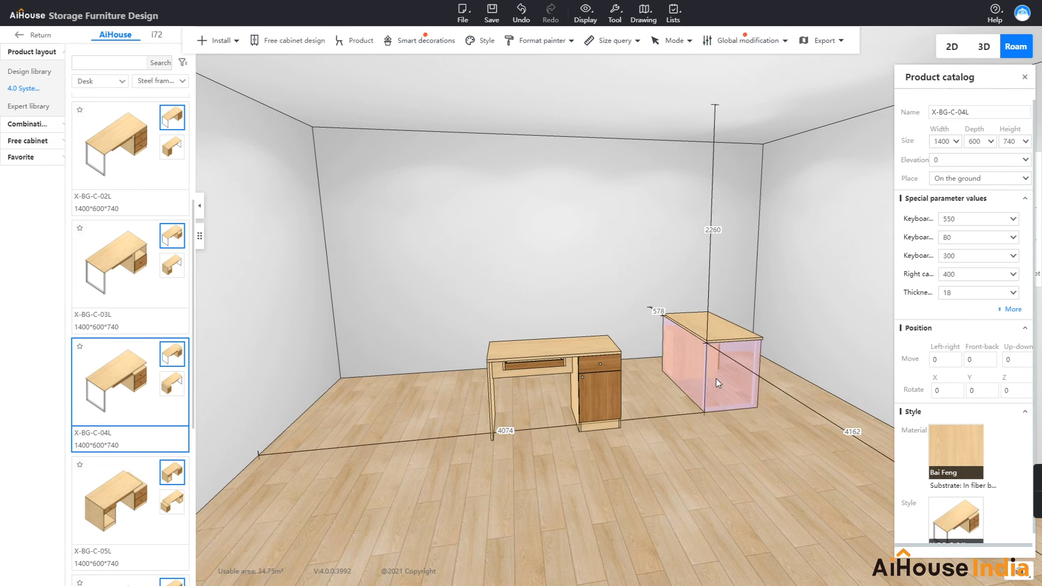
pyautogui.click(737, 408)
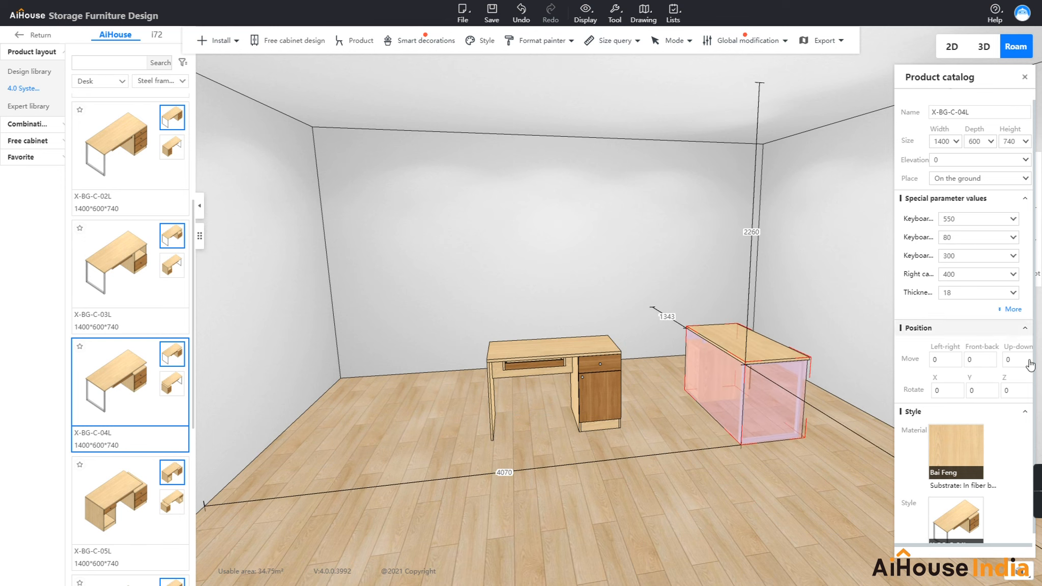
# Step: Rotate the steel frame desk by setting its Z rotation to -90
pyautogui.click(1006, 390)
pyautogui.write('-9')
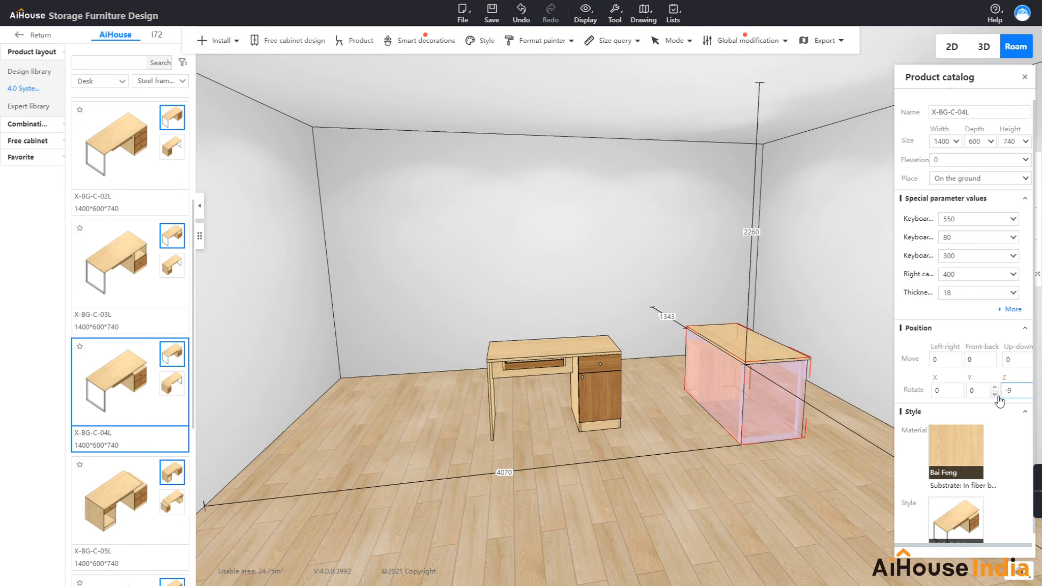
pyautogui.write('0')
pyautogui.press('Return')
# Step: Set the steel frame desk's distance dimension to the back wall to 2000
pyautogui.scroll(3, 632, 495)
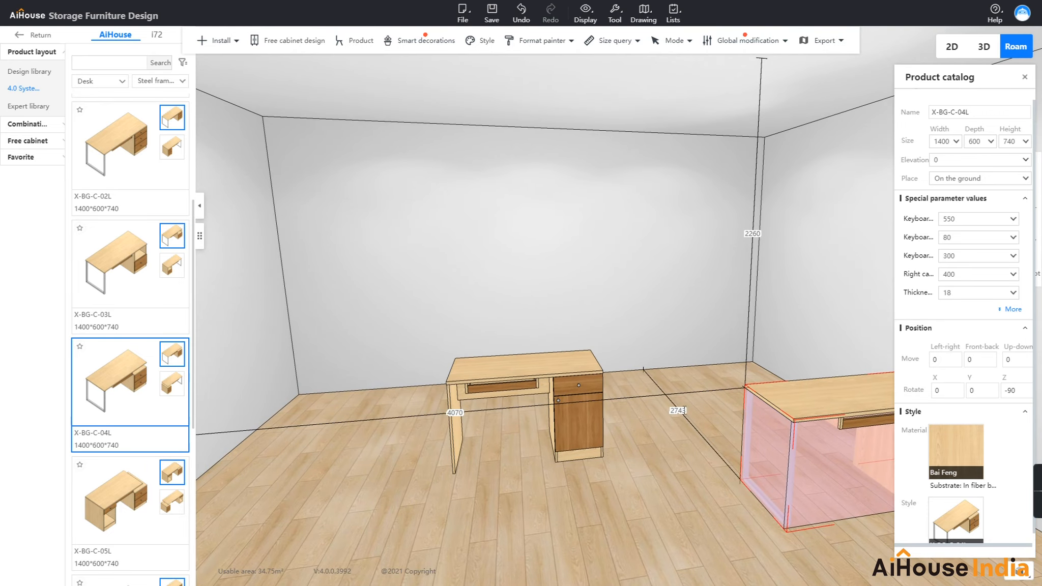
pyautogui.doubleClick(684, 410)
pyautogui.write('2000')
pyautogui.press('Return')
pyautogui.moveTo(656, 412); pyautogui.dragTo(634, 456)
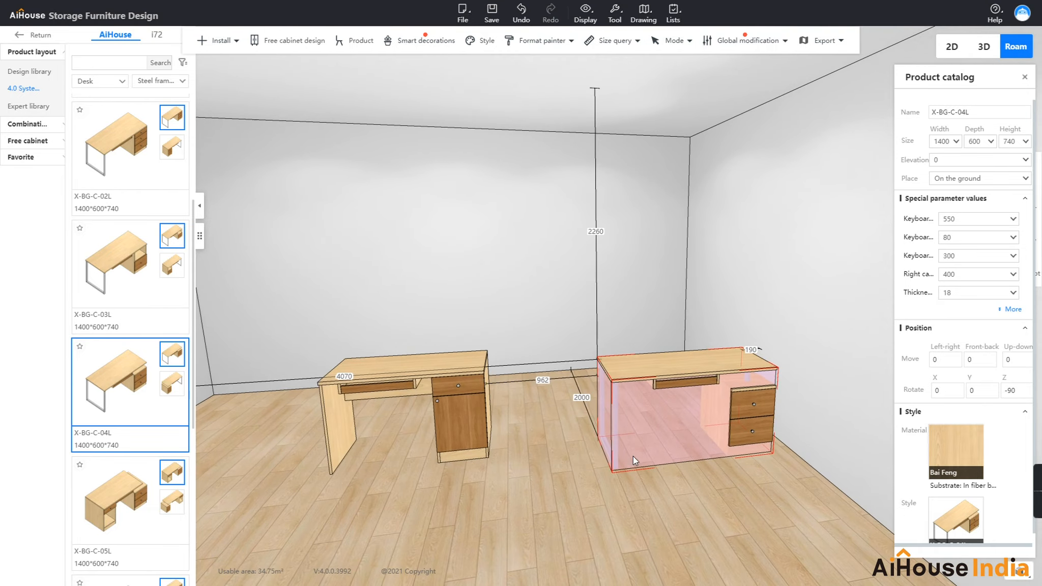
pyautogui.click(722, 492)
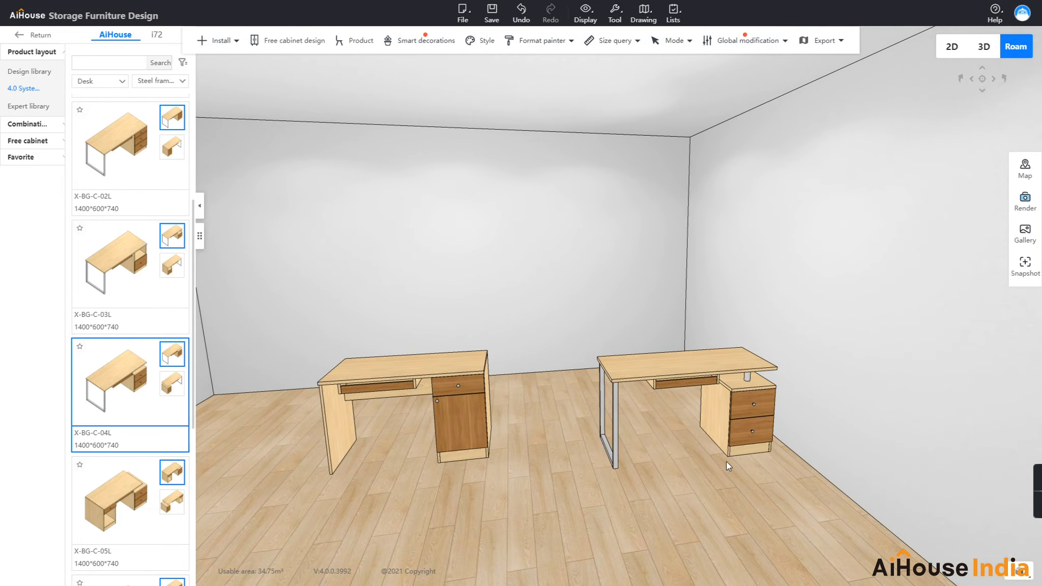
# Step: Place the X-BZ-C-19L model from the Corner desk category in the room corner to the left of the first desk
pyautogui.scroll(-3, 726, 462)
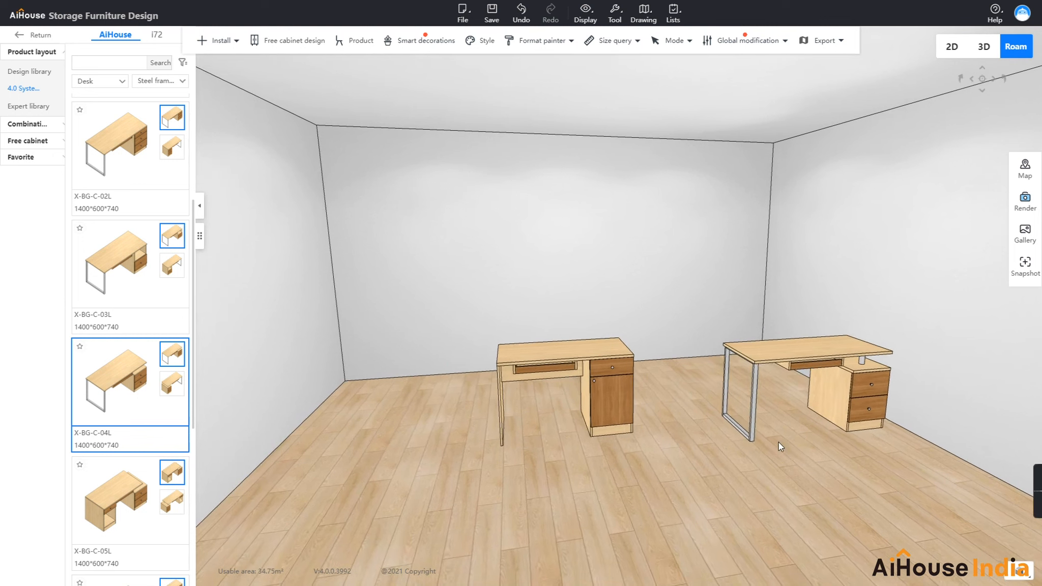
pyautogui.click(167, 81)
pyautogui.click(162, 161)
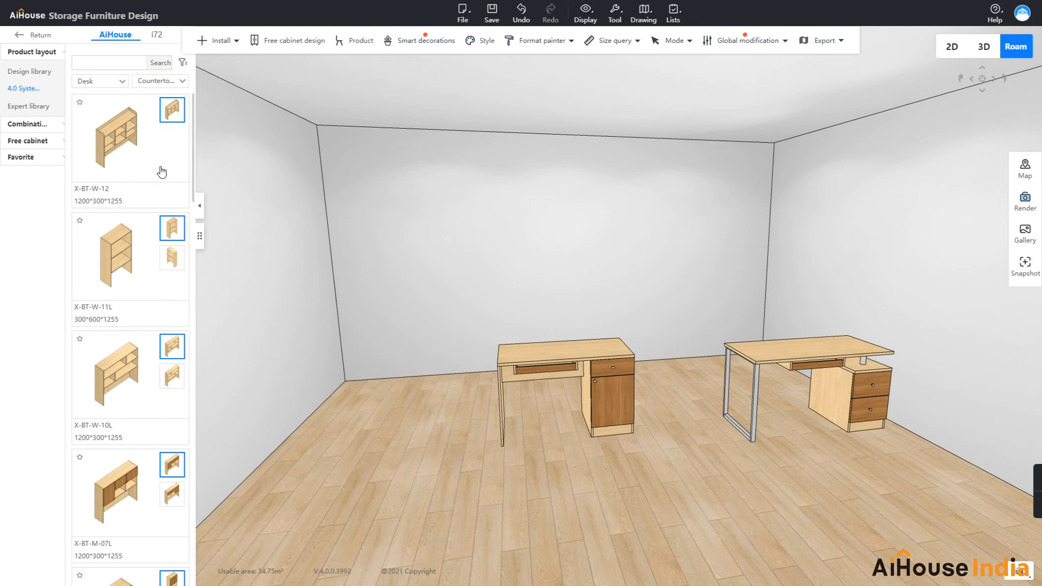
pyautogui.click(168, 83)
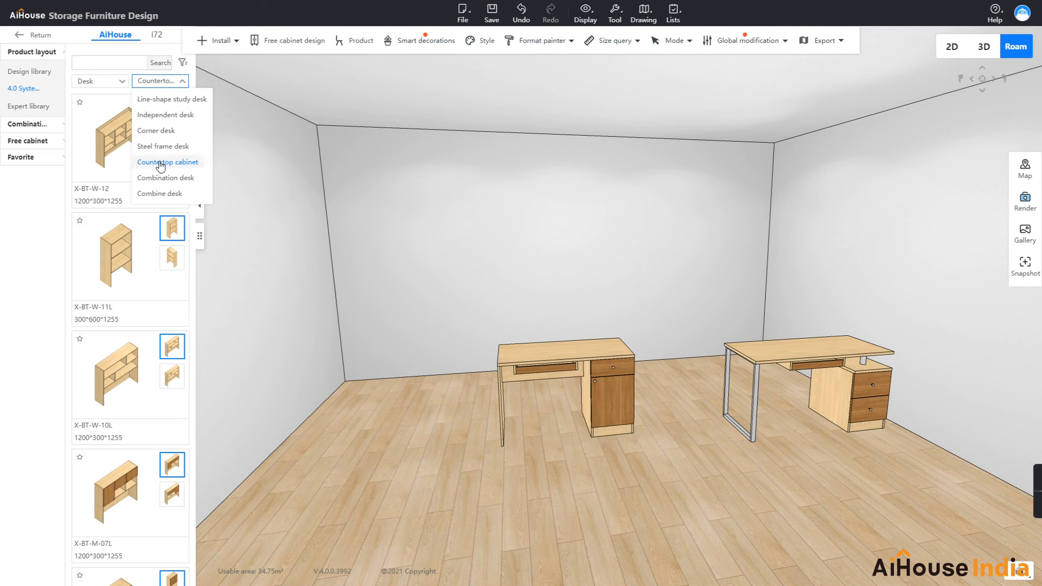
pyautogui.click(159, 130)
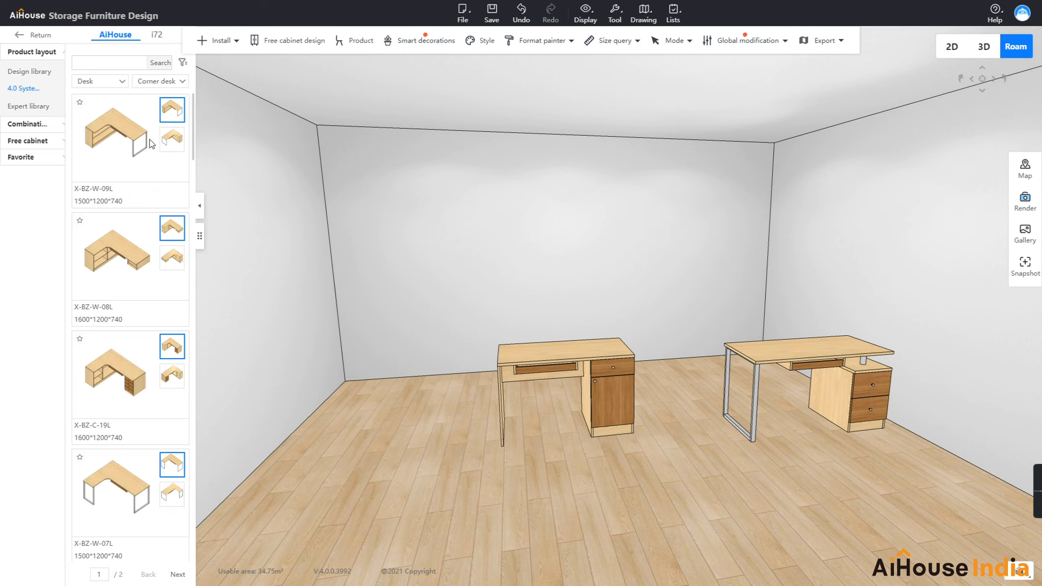
pyautogui.click(143, 348)
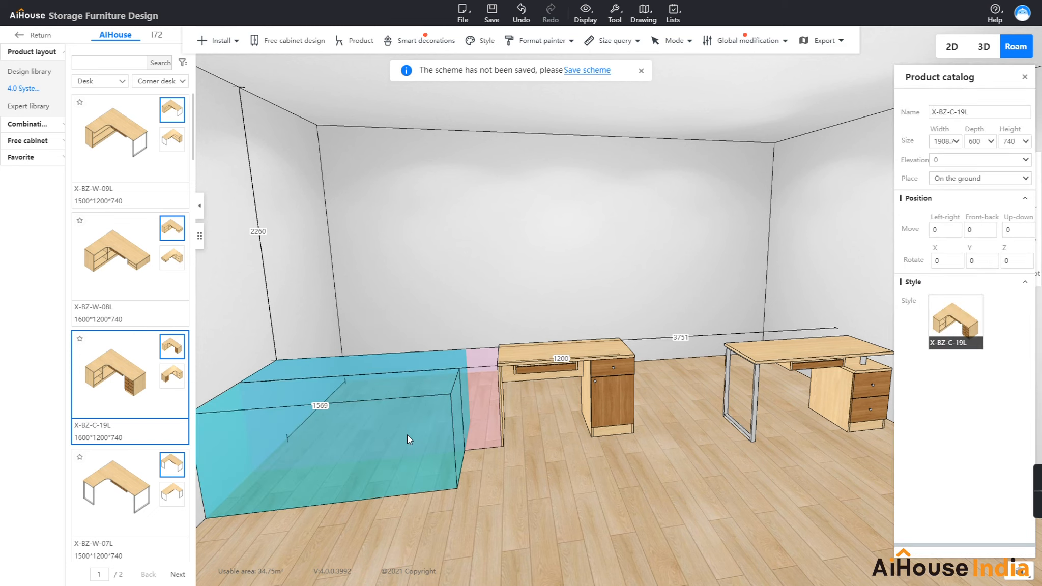
pyautogui.click(523, 469)
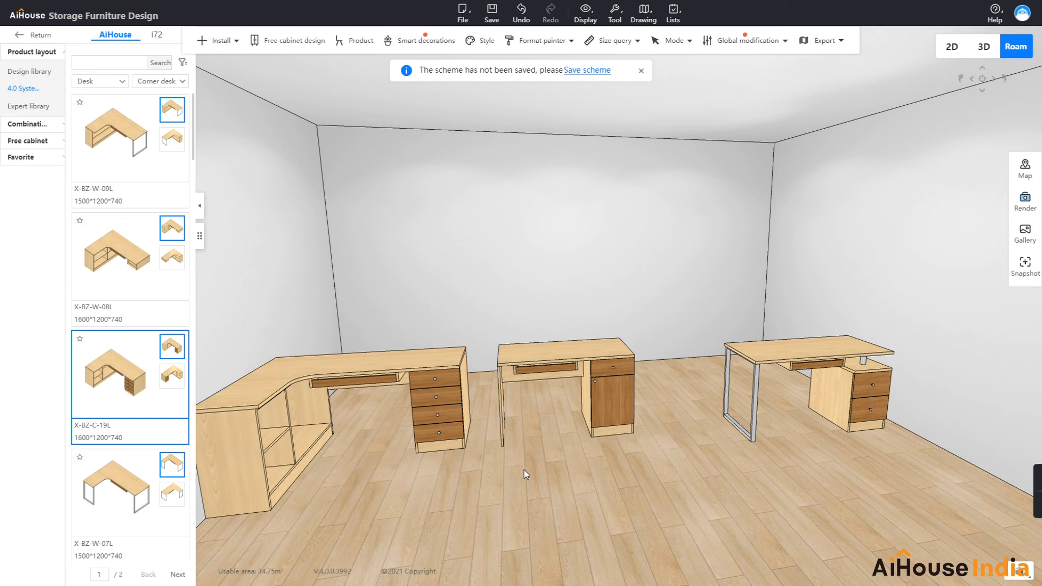
pyautogui.scroll(5, 528, 467)
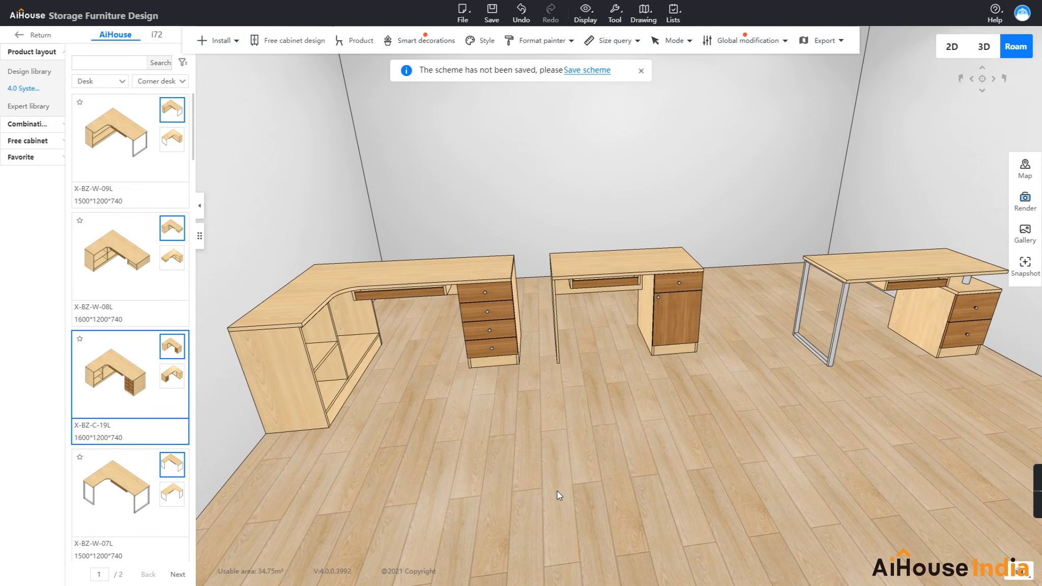
pyautogui.scroll(1, 557, 490)
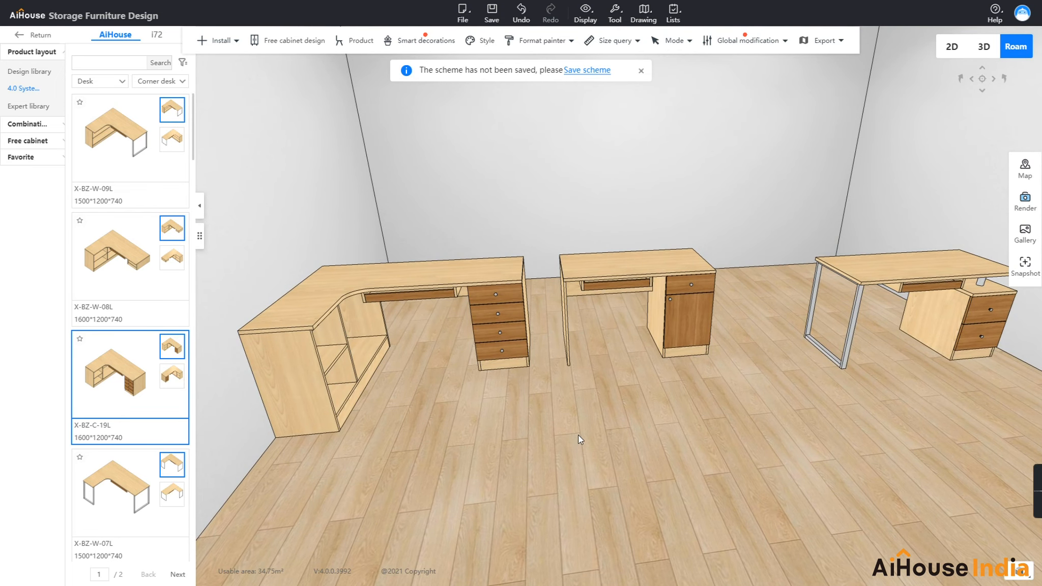
pyautogui.moveTo(578, 435); pyautogui.dragTo(573, 433)
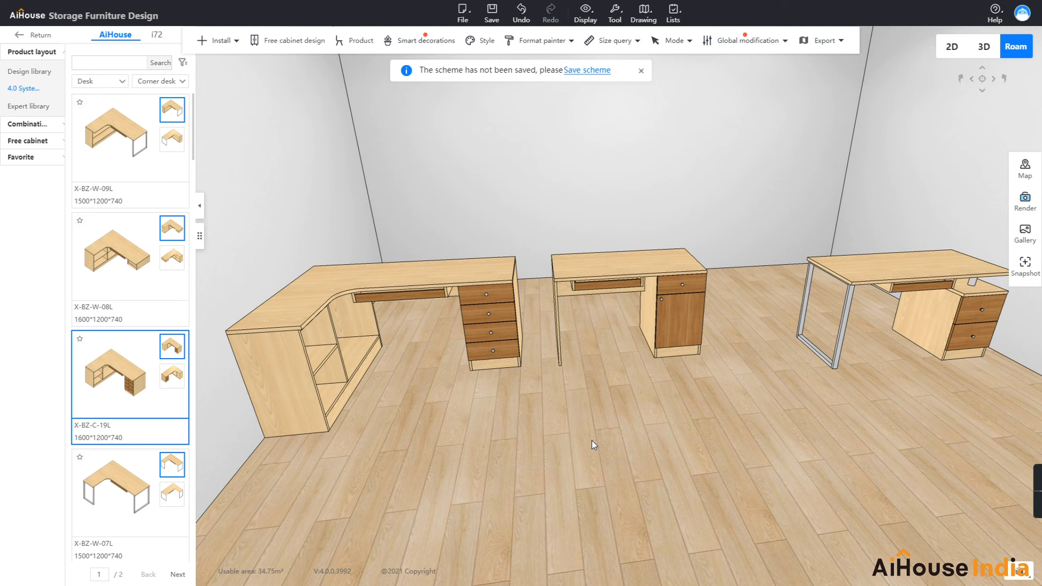
pyautogui.moveTo(620, 433); pyautogui.dragTo(637, 416)
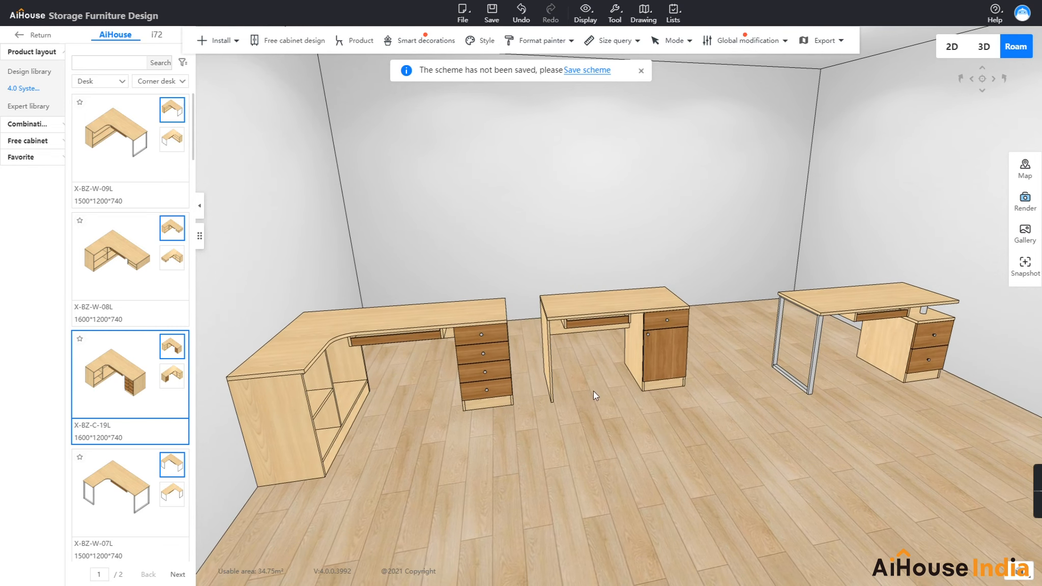
# Step: Switch the custom furniture library to the enterprise Free cabinet collection with the inline cabinet
pyautogui.click(20, 141)
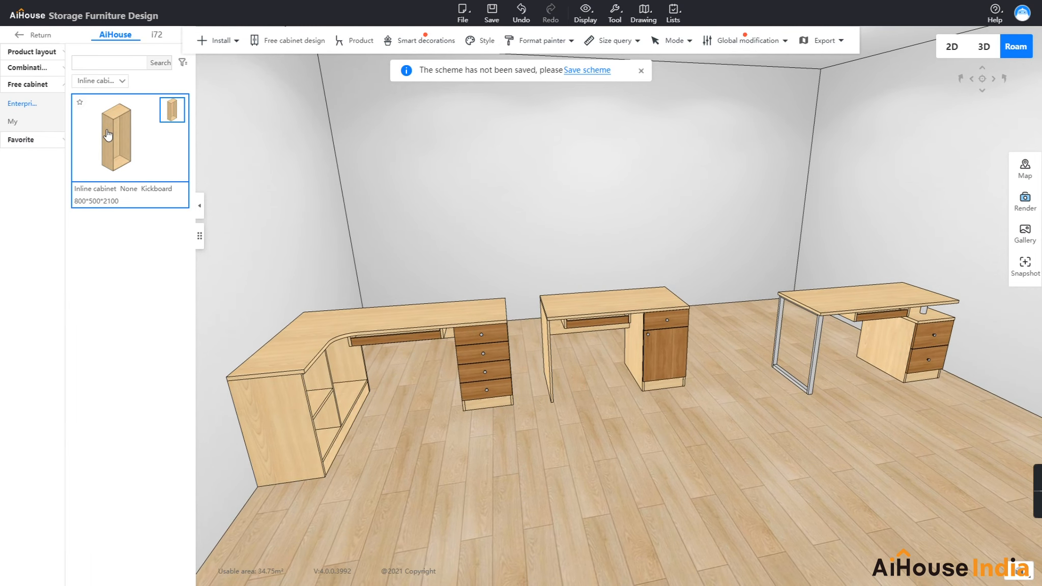
pyautogui.click(18, 39)
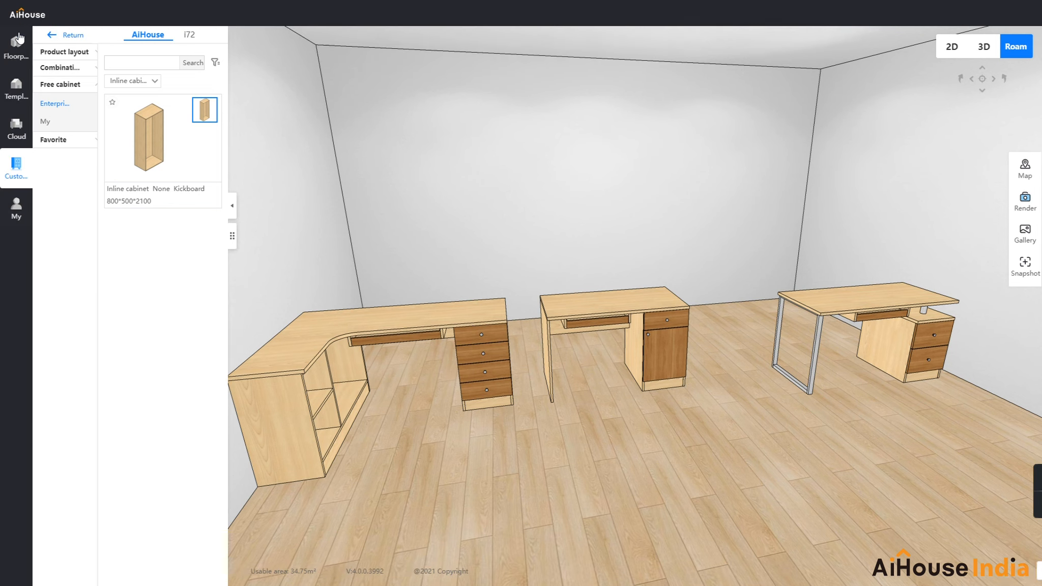
pyautogui.click(82, 242)
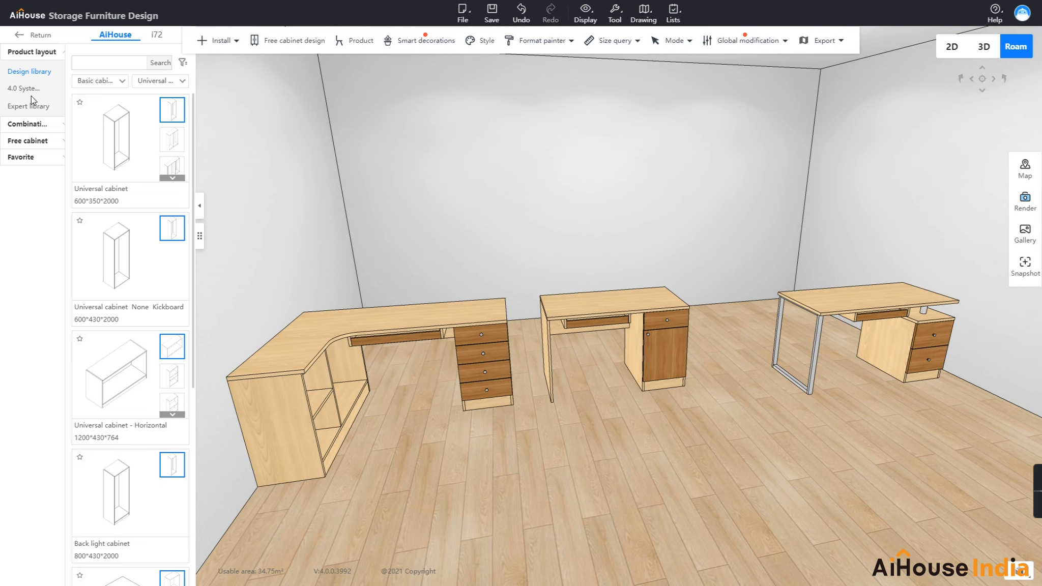
pyautogui.click(28, 142)
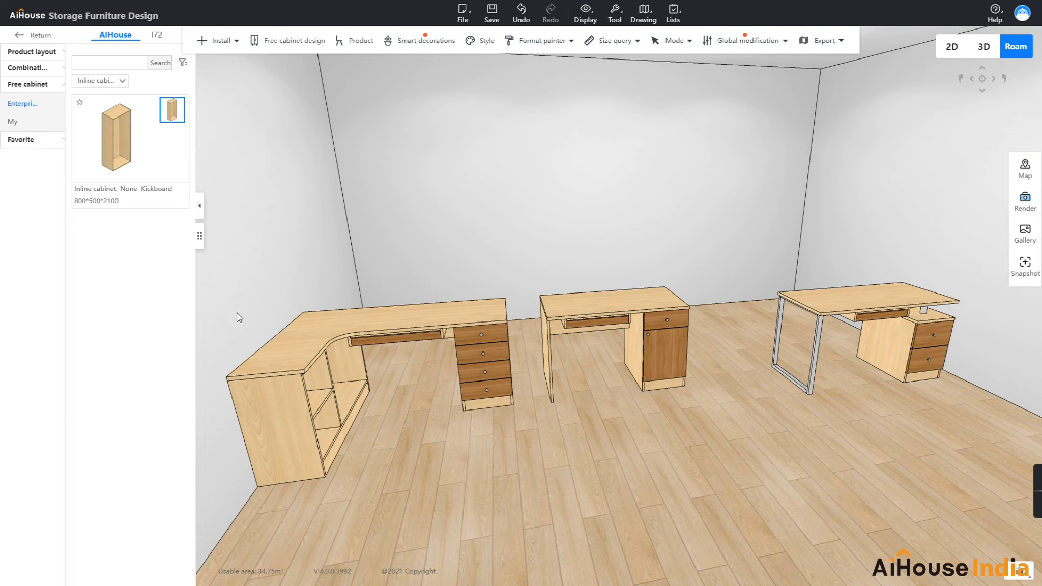
# Step: Delete the corner desk, the middle desk and the steel frame desk to empty the room
pyautogui.click(303, 352)
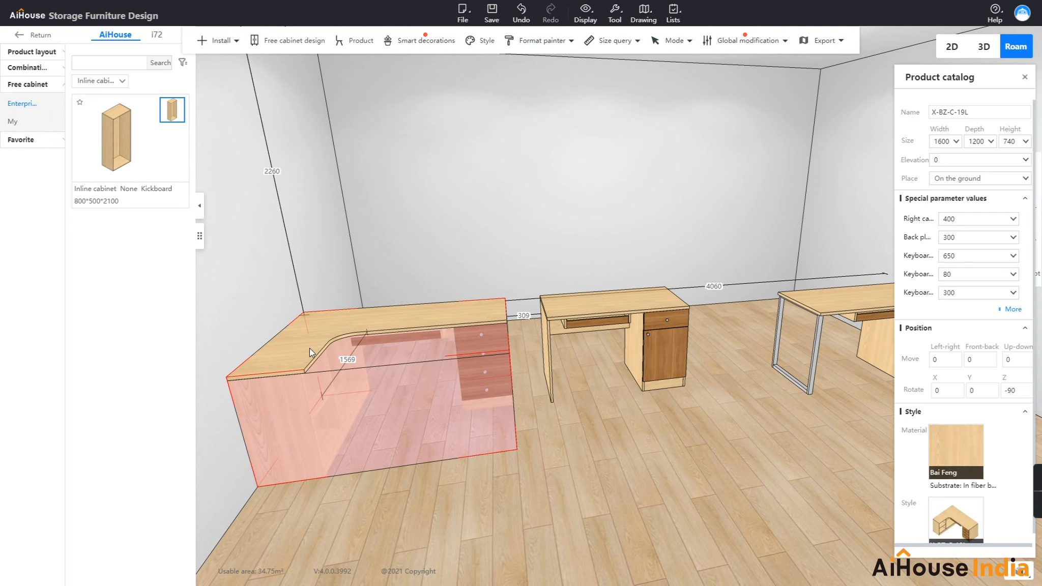
pyautogui.press('Delete')
pyautogui.click(559, 308)
pyautogui.press('Delete')
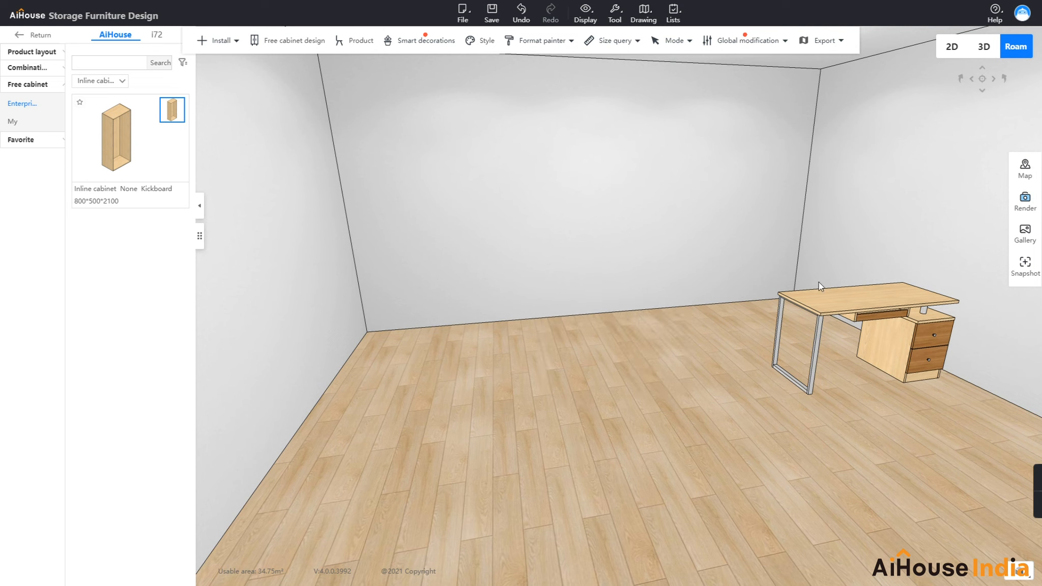
pyautogui.click(822, 308)
pyautogui.press('Delete')
pyautogui.press('Up')
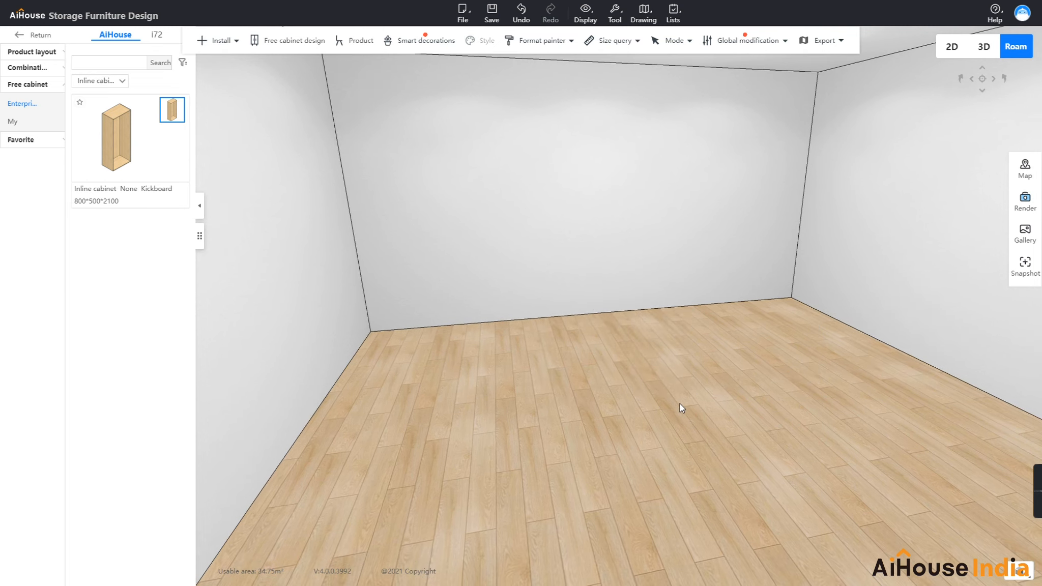
# Step: Place the enterprise inline cabinet on the floor against the middle of the back wall
pyautogui.press('Down')
pyautogui.press('Down')
pyautogui.press('Down')
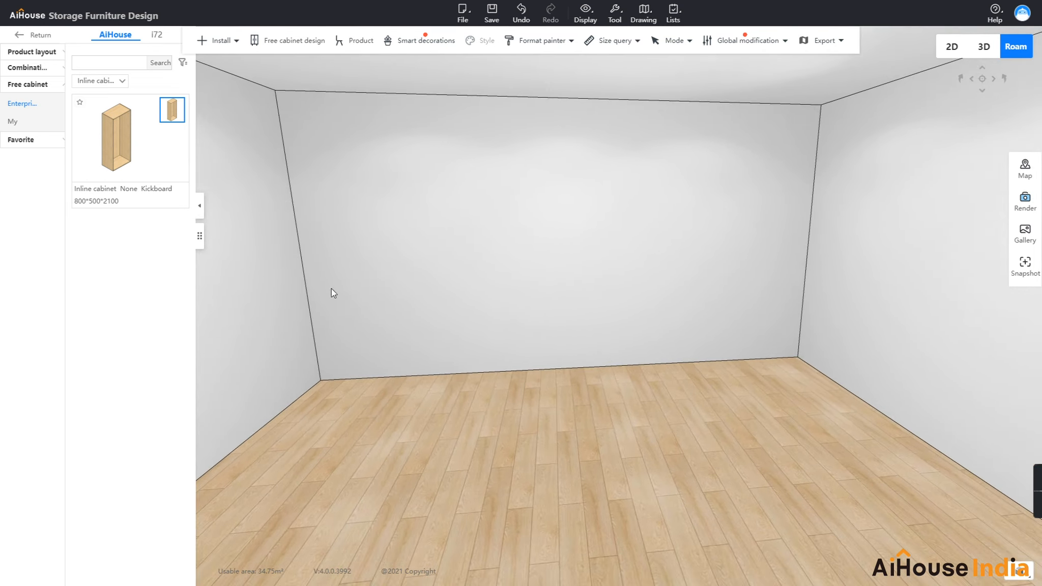
pyautogui.moveTo(125, 133); pyautogui.dragTo(556, 381)
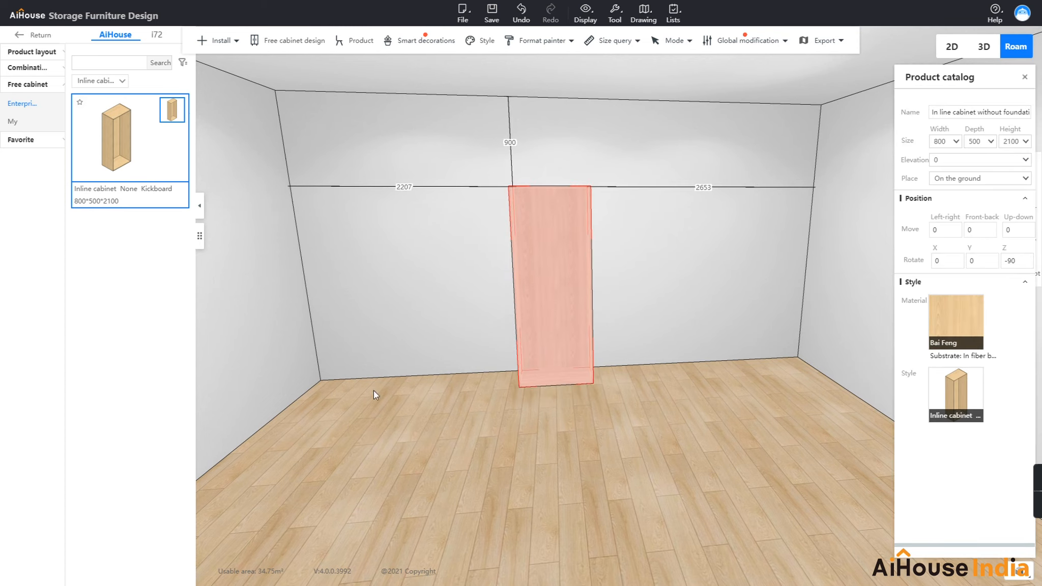
# Step: Set the inline cabinet's height to 1200 and its width to 1200
pyautogui.moveTo(502, 437); pyautogui.dragTo(637, 459)
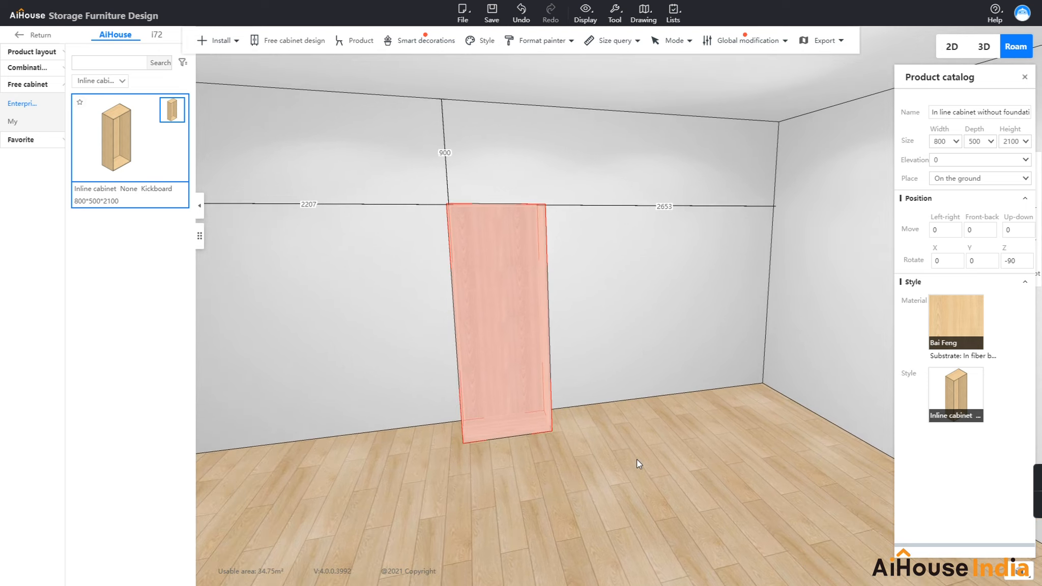
pyautogui.click(1013, 142)
pyautogui.write('12')
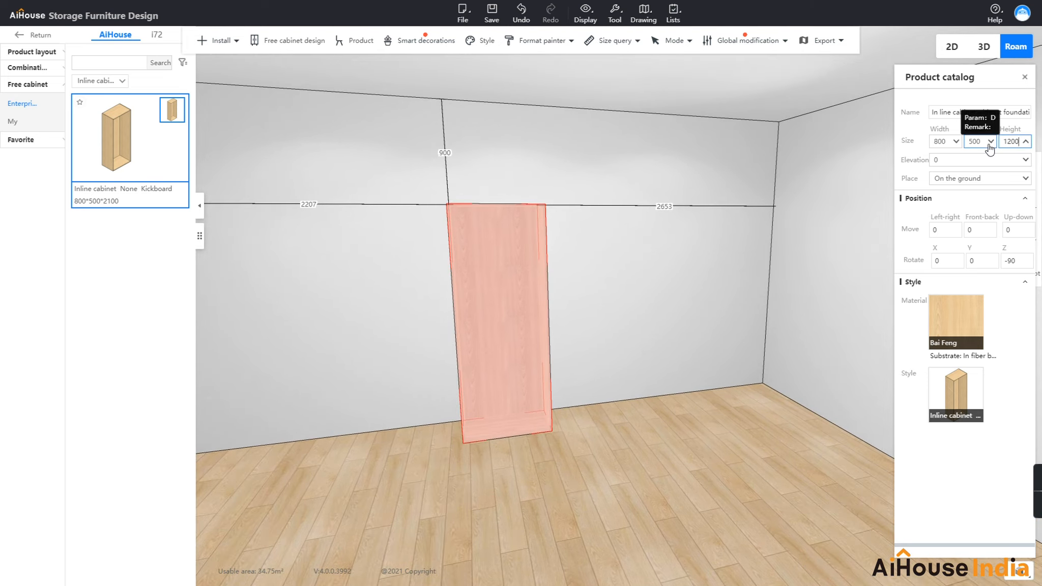
pyautogui.press('Return')
pyautogui.click(941, 142)
pyautogui.write('12')
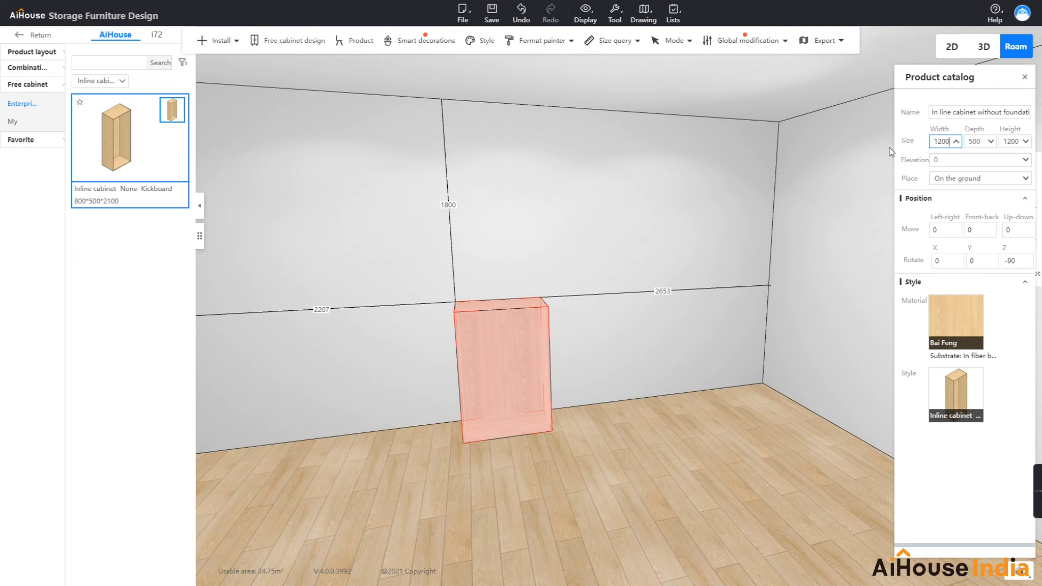
pyautogui.press('Return')
# Step: Open the resized inline cabinet for editing in free cabinet design
pyautogui.moveTo(550, 458); pyautogui.dragTo(642, 476)
pyautogui.press('s')
pyautogui.press('a')
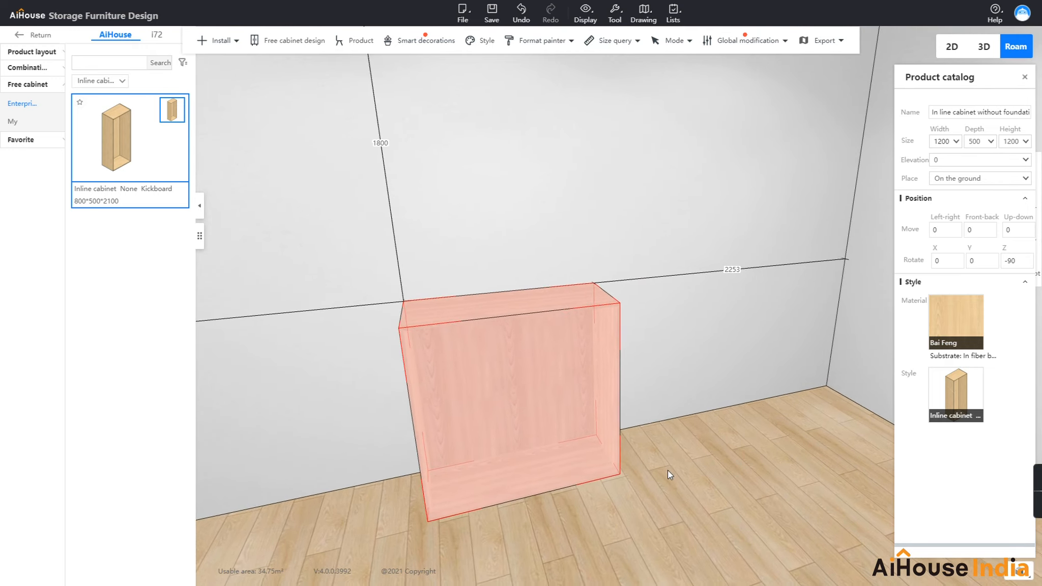
pyautogui.doubleClick(591, 464)
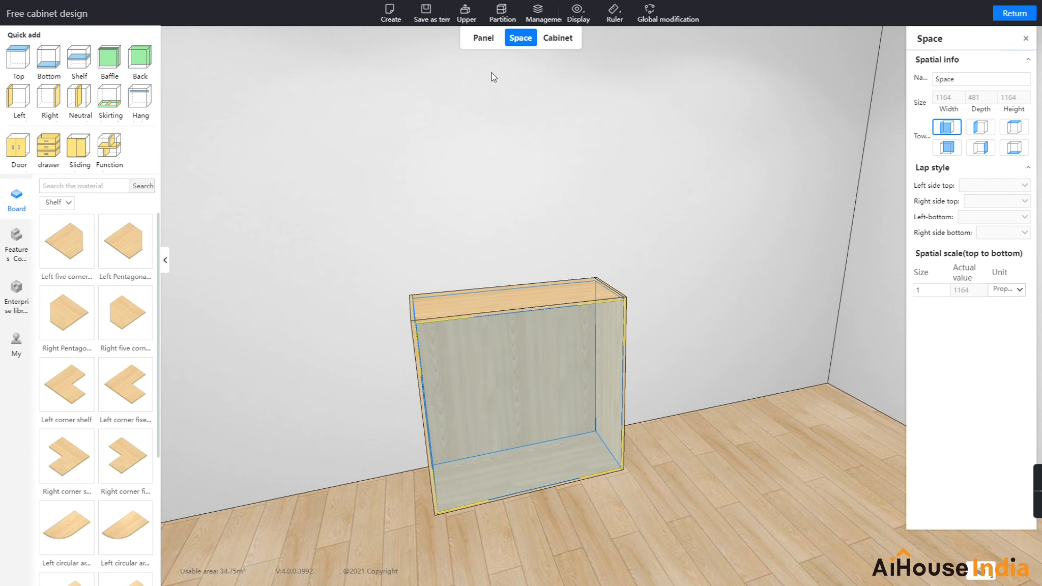
# Step: Switch to panel selection and delete the cabinet's bottom and top panels
pyautogui.click(484, 40)
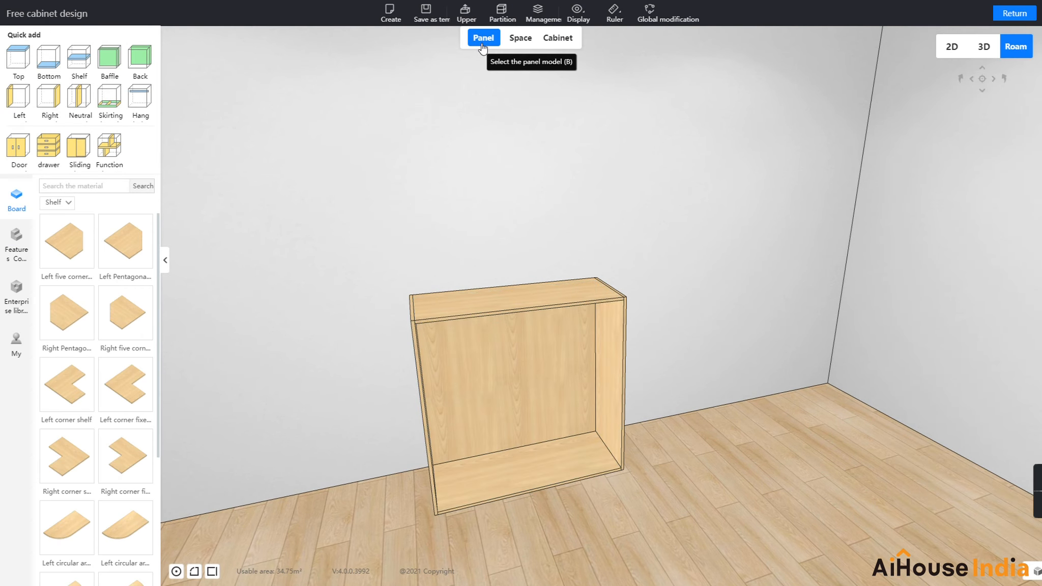
pyautogui.click(550, 477)
pyautogui.press('Delete')
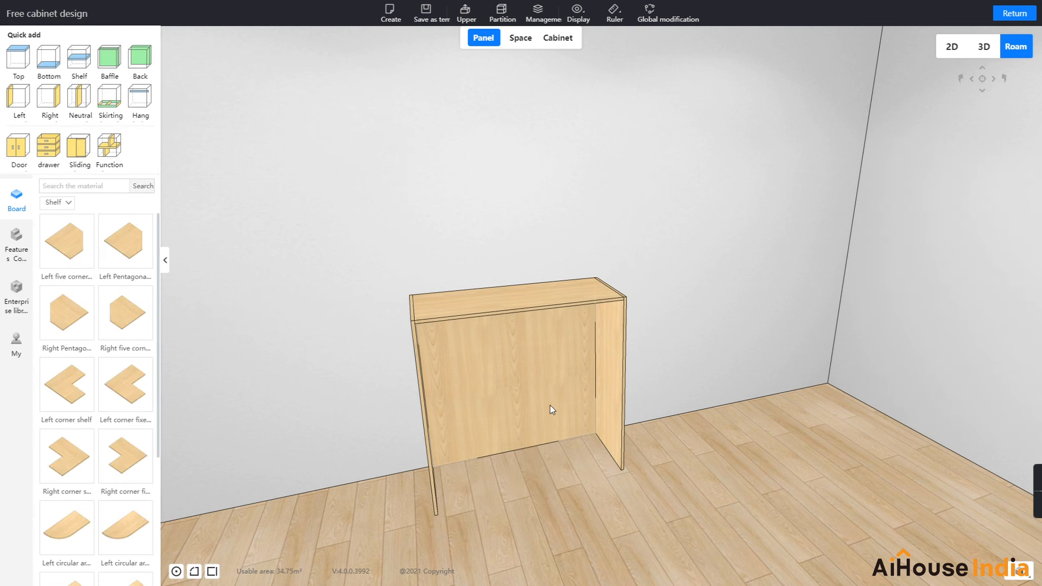
pyautogui.click(532, 303)
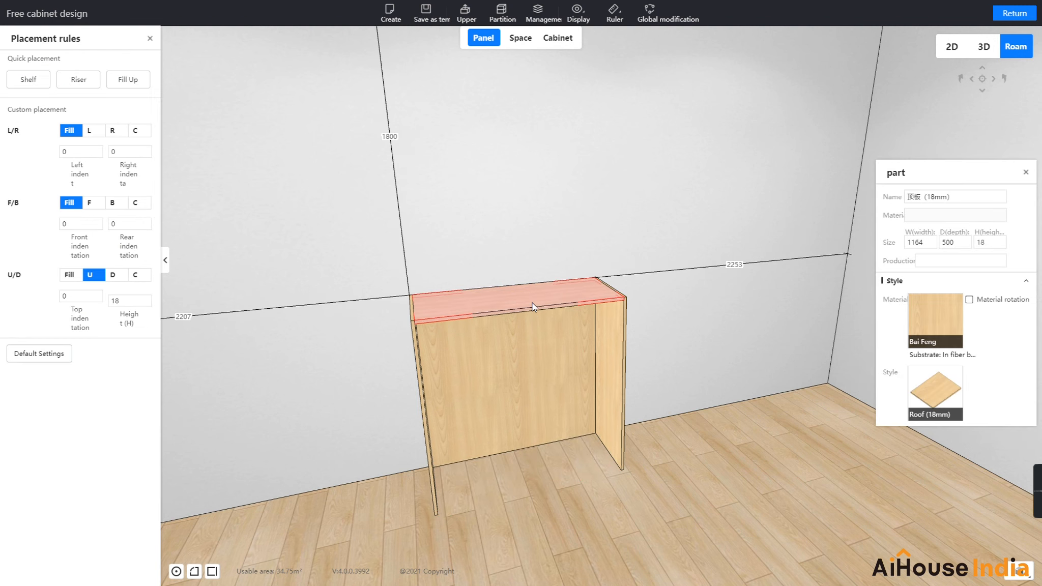
pyautogui.press('Delete')
# Step: Set the back panel's thickness to 30
pyautogui.moveTo(613, 484); pyautogui.dragTo(637, 494)
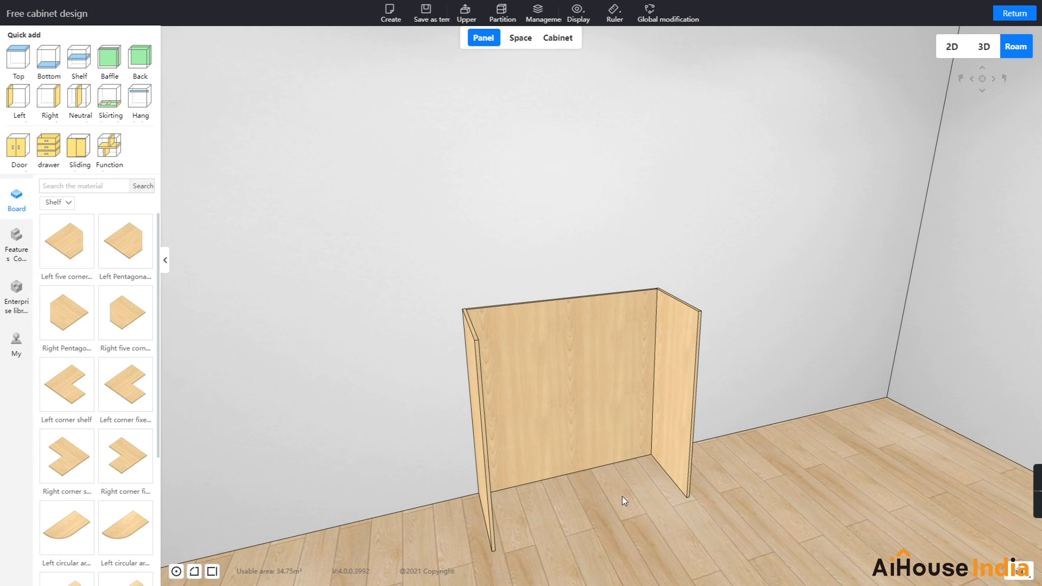
pyautogui.click(562, 407)
pyautogui.click(989, 244)
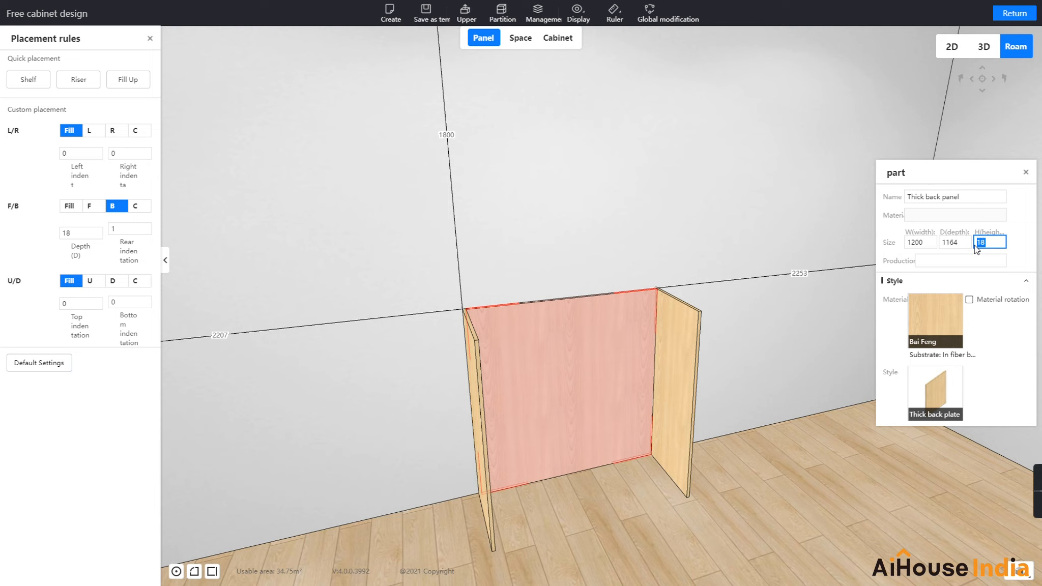
pyautogui.press('Return')
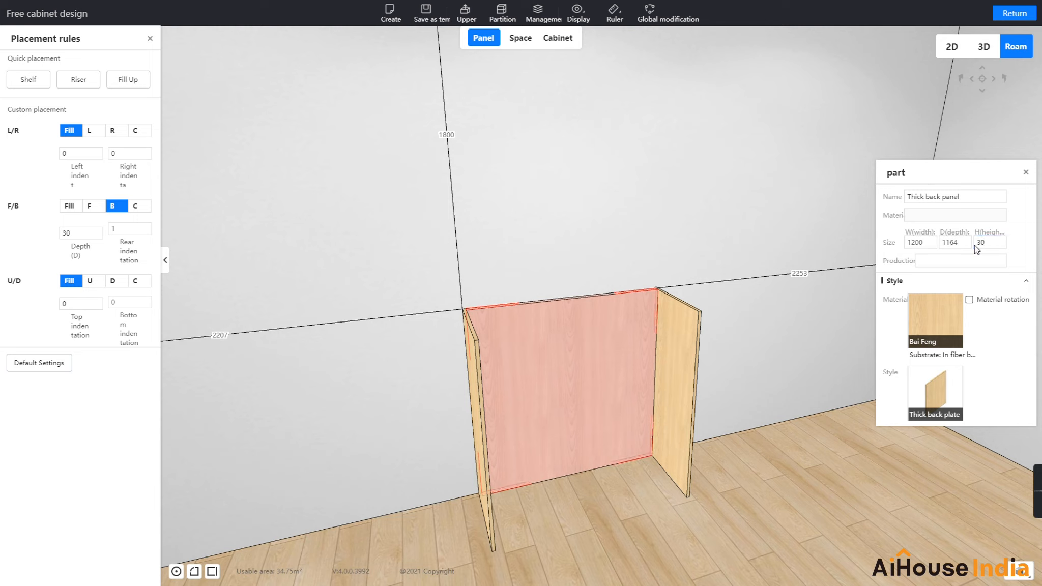
# Step: Set the right side panel's thickness to 30
pyautogui.click(685, 357)
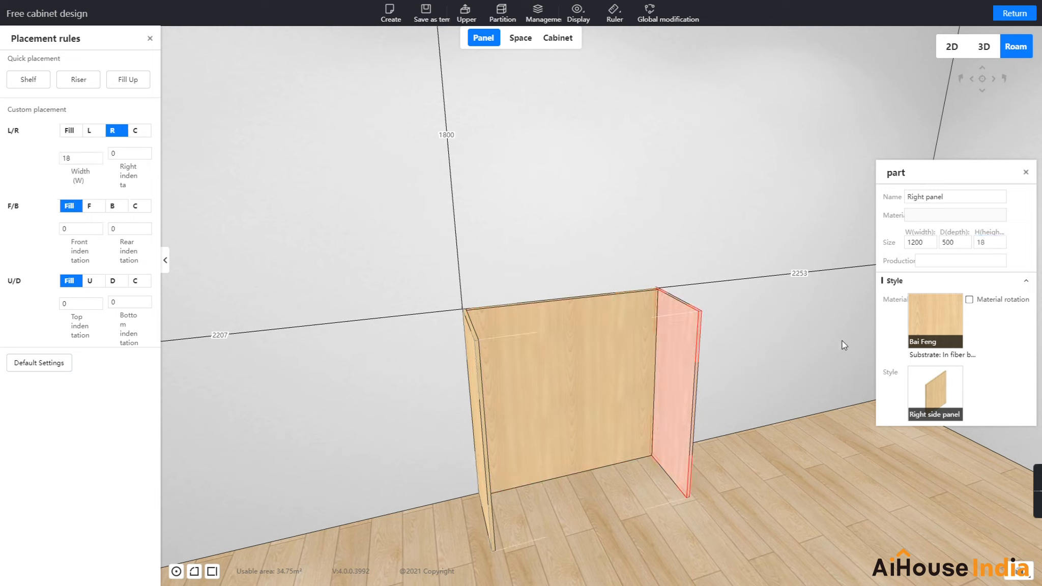
pyautogui.moveTo(989, 244); pyautogui.dragTo(976, 243)
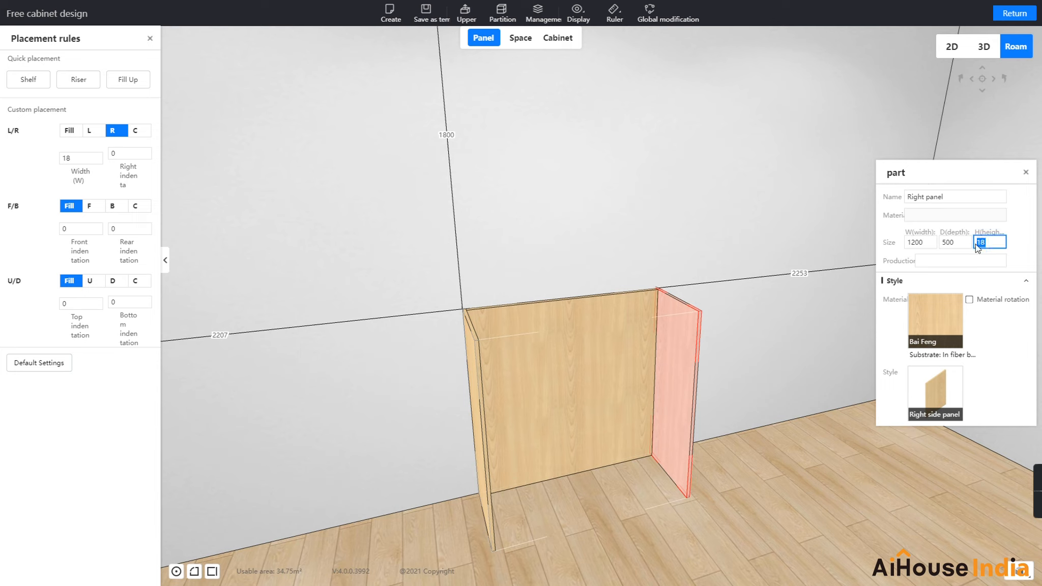
pyautogui.write('30')
pyautogui.press('Return')
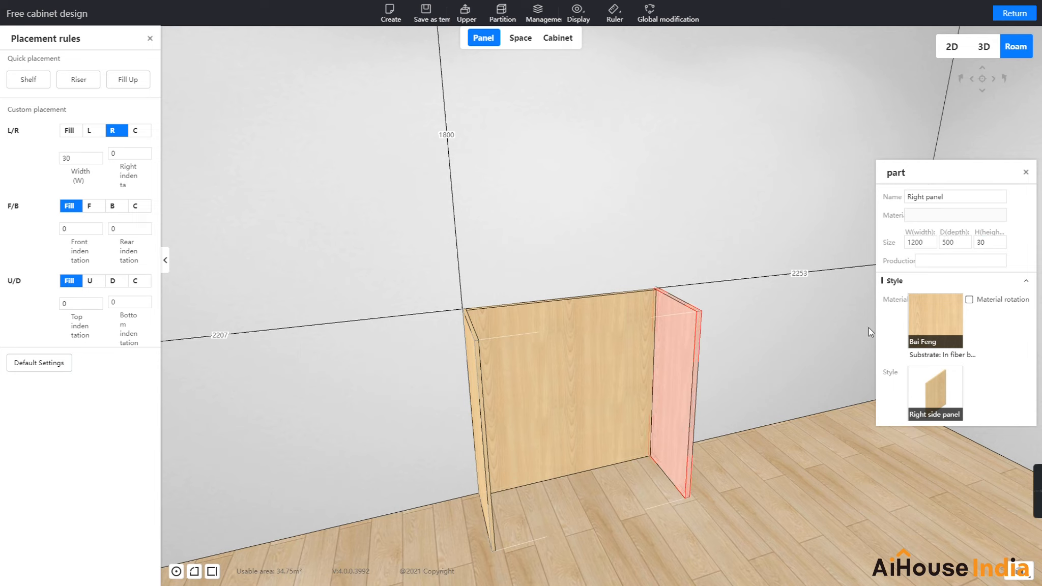
# Step: Set the left side panel's thickness to 30
pyautogui.click(484, 442)
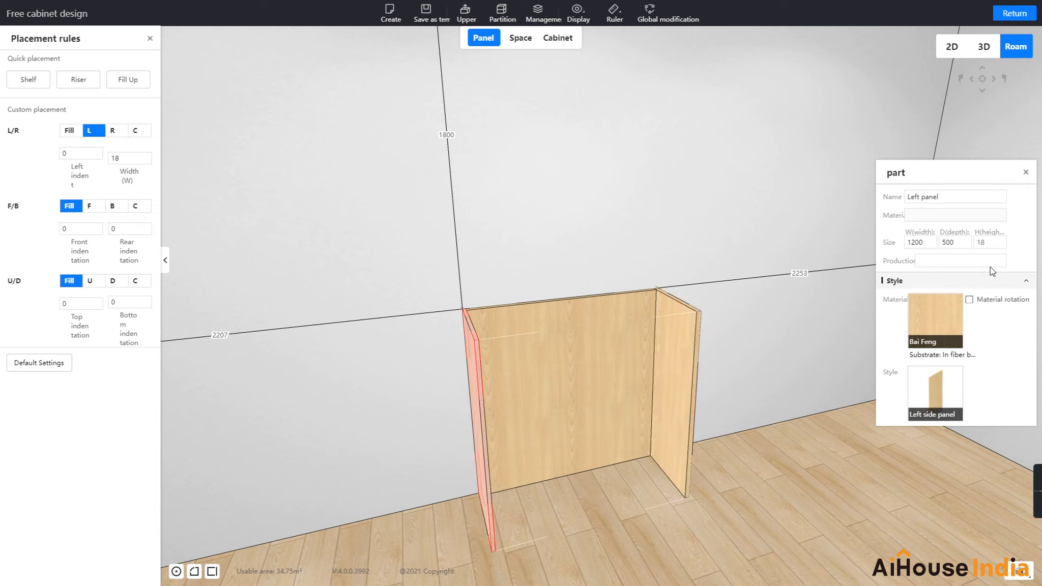
pyautogui.moveTo(994, 243); pyautogui.dragTo(966, 253)
pyautogui.write('30')
pyautogui.press('Return')
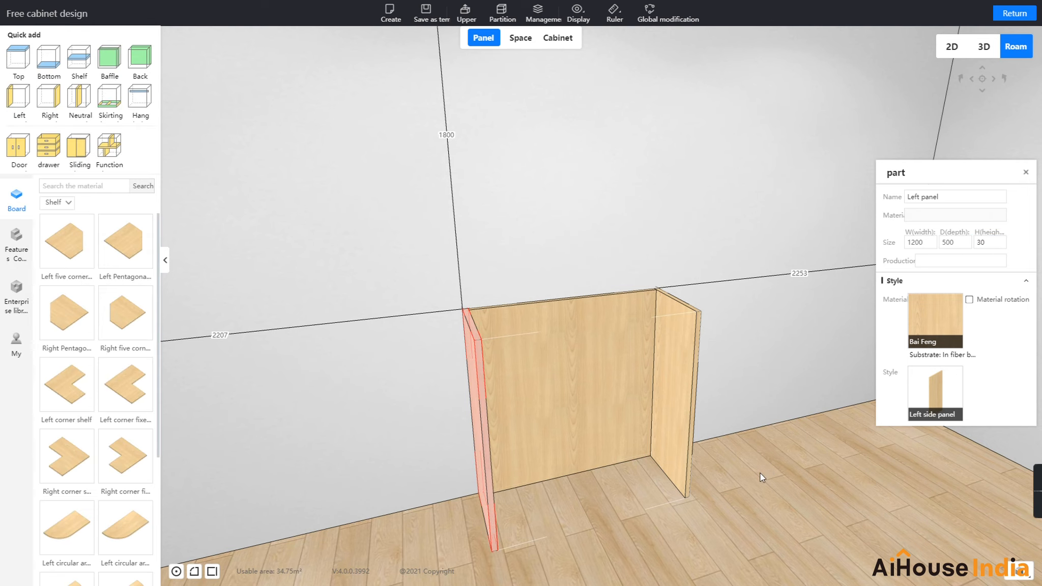
# Step: Examine what the cabinet and space selection modes pick by selecting the whole cabinet and its main space
pyautogui.moveTo(760, 473); pyautogui.dragTo(754, 483)
pyautogui.click(559, 38)
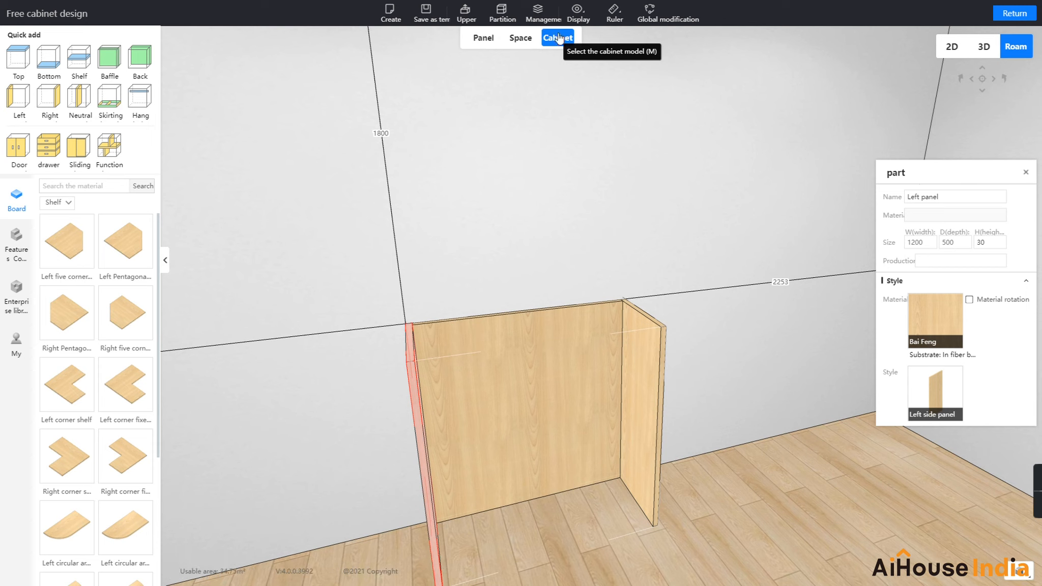
pyautogui.click(520, 410)
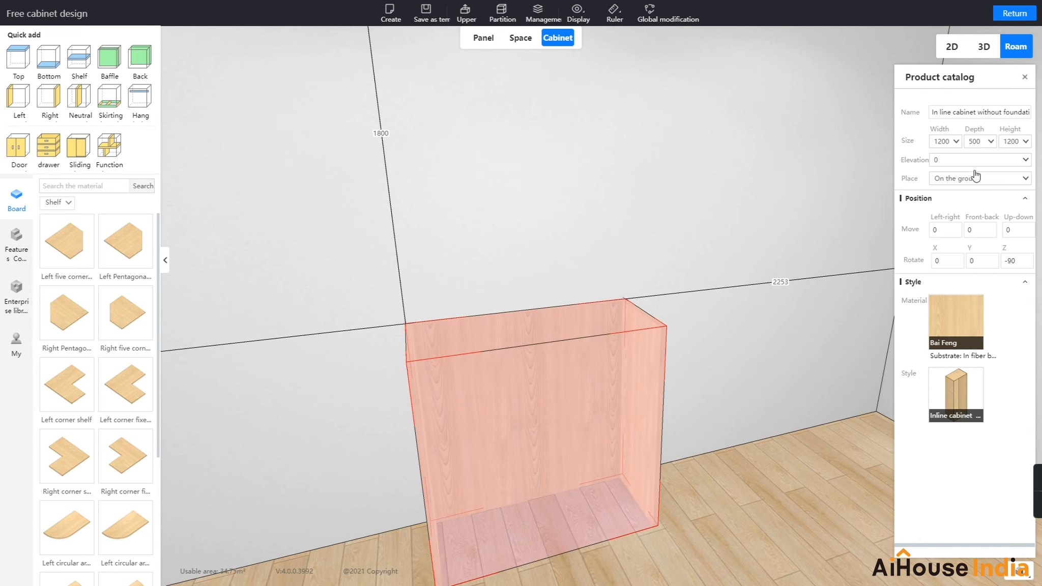
pyautogui.click(519, 39)
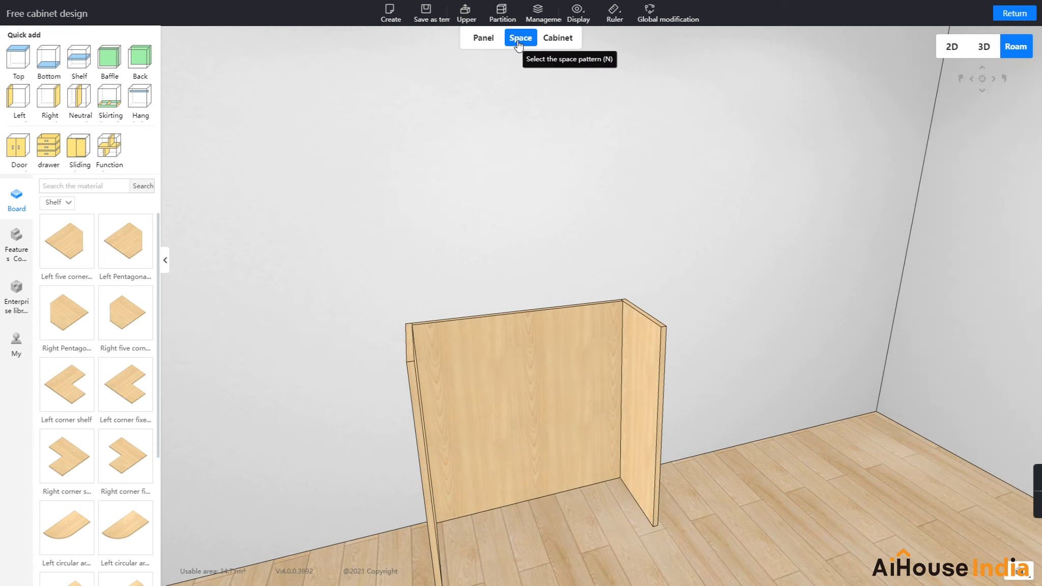
pyautogui.click(573, 401)
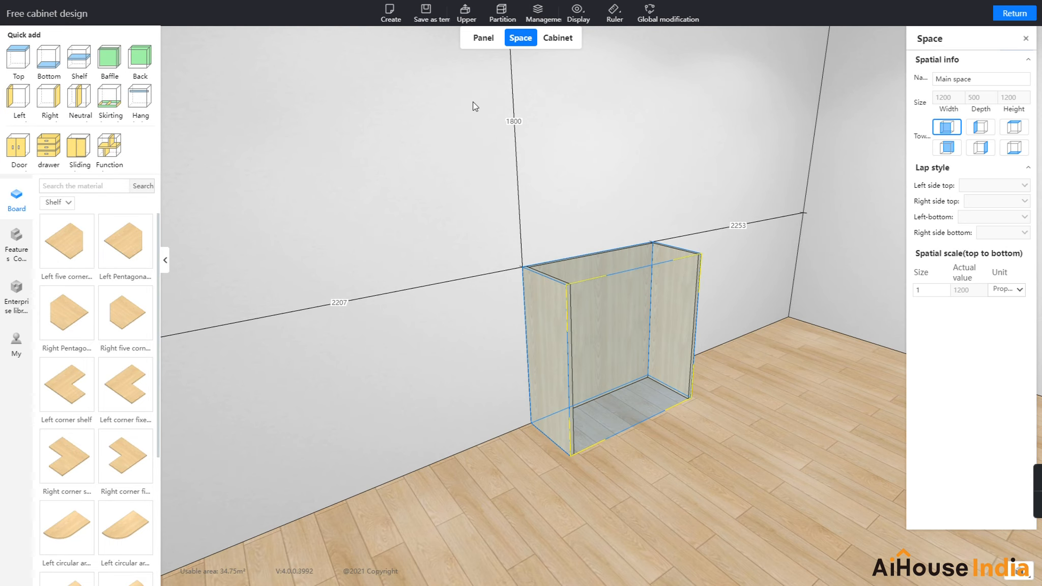
# Step: Open the left side panel for panel point editing and compare its outline with the 3D preview
pyautogui.click(483, 37)
pyautogui.click(536, 338)
pyautogui.rightClick(535, 332)
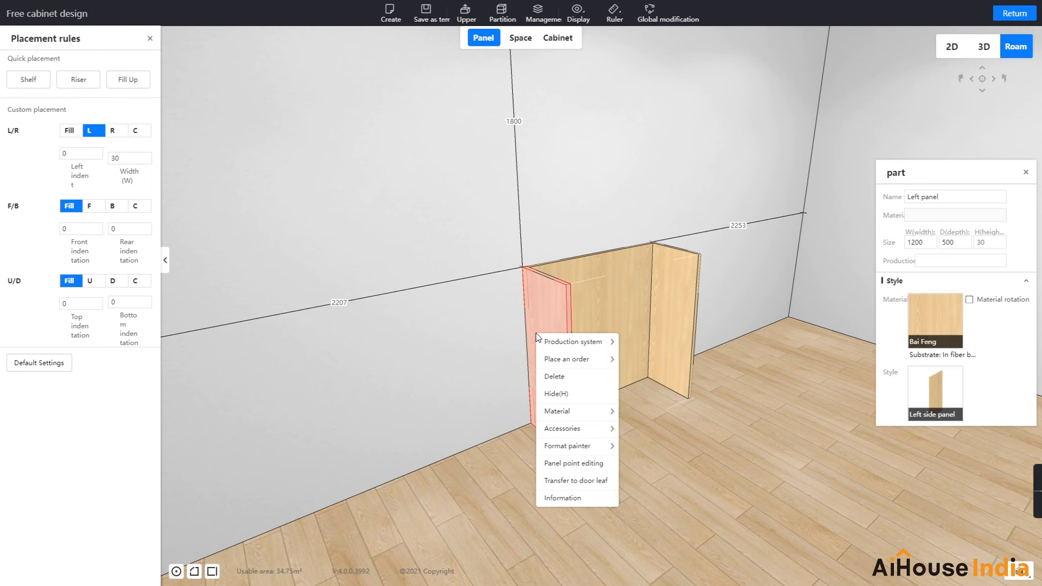
pyautogui.click(555, 462)
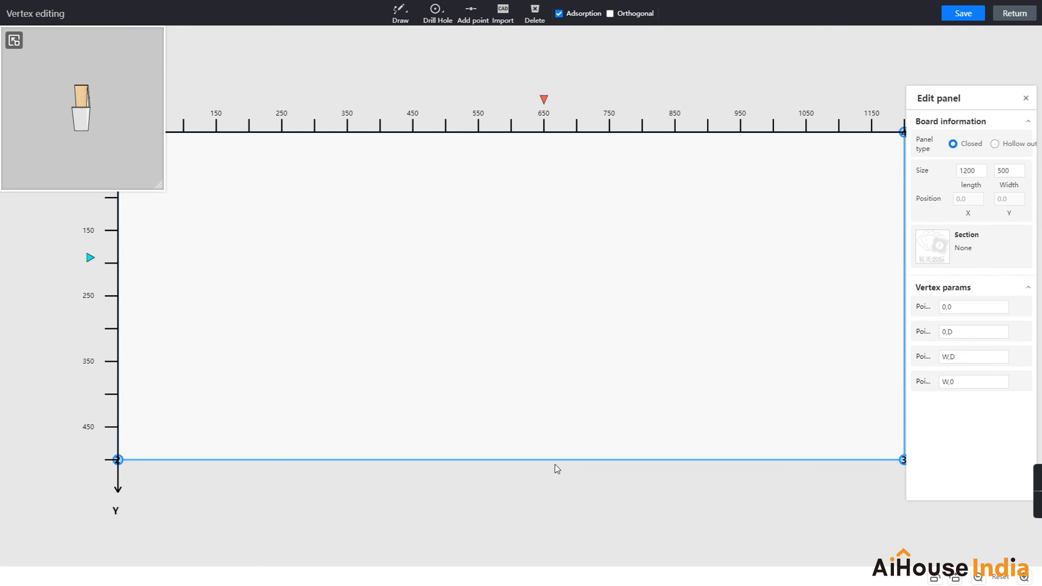
pyautogui.moveTo(136, 131)
pyautogui.mouseDown()
pyautogui.moveTo(103, 158)
pyautogui.moveTo(351, 147)
pyautogui.moveTo(180, 107)
pyautogui.moveTo(96, 140)
pyautogui.moveTo(117, 135)
pyautogui.moveTo(130, 103)
pyautogui.moveTo(114, 142)
pyautogui.moveTo(139, 140)
pyautogui.mouseUp()
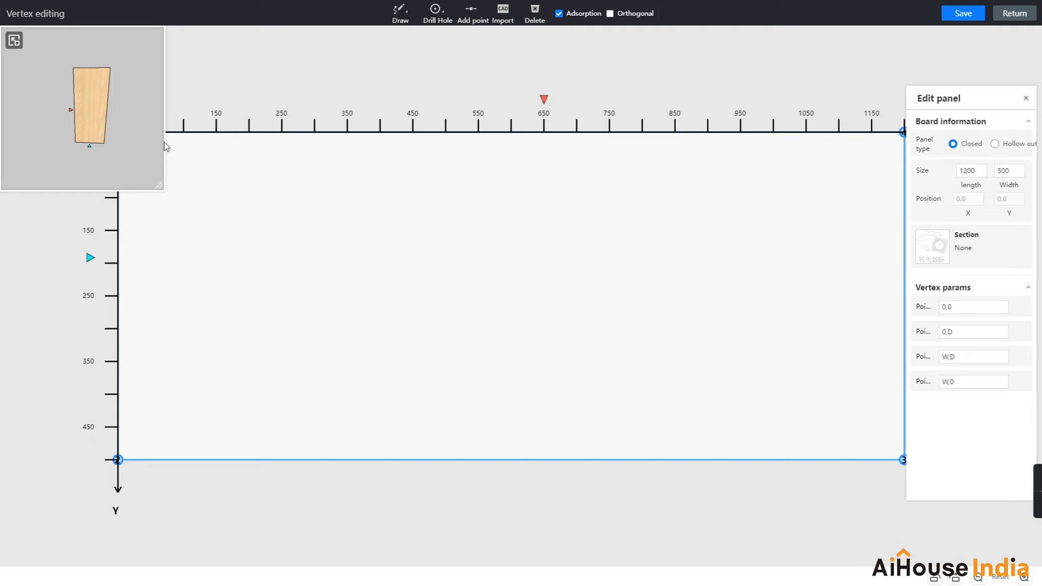
pyautogui.scroll(-3, 313, 123)
pyautogui.moveTo(409, 99); pyautogui.dragTo(443, 98)
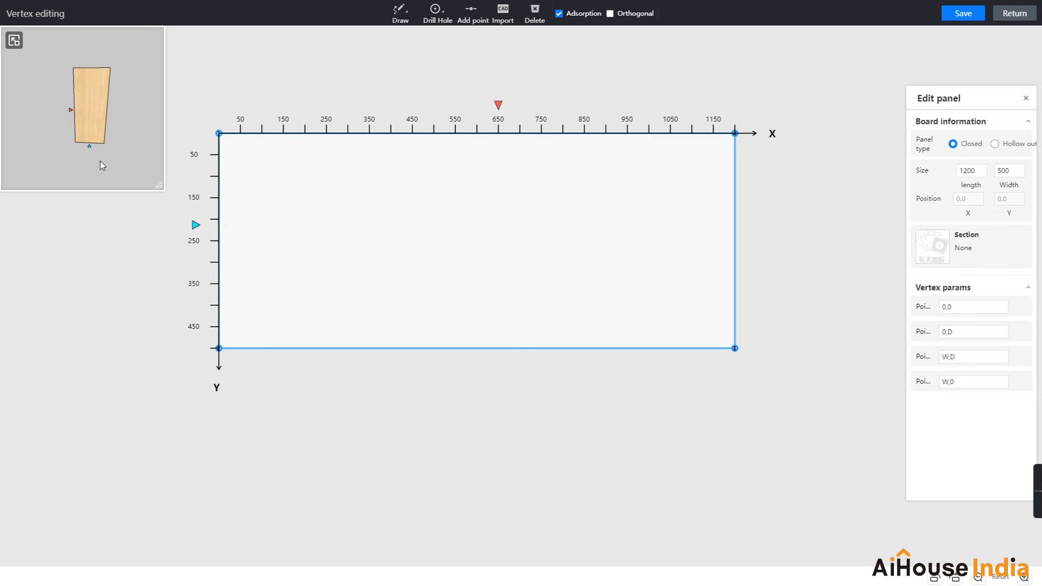
pyautogui.moveTo(129, 158)
pyautogui.mouseDown()
pyautogui.moveTo(39, 154)
pyautogui.moveTo(86, 141)
pyautogui.moveTo(139, 152)
pyautogui.mouseUp()
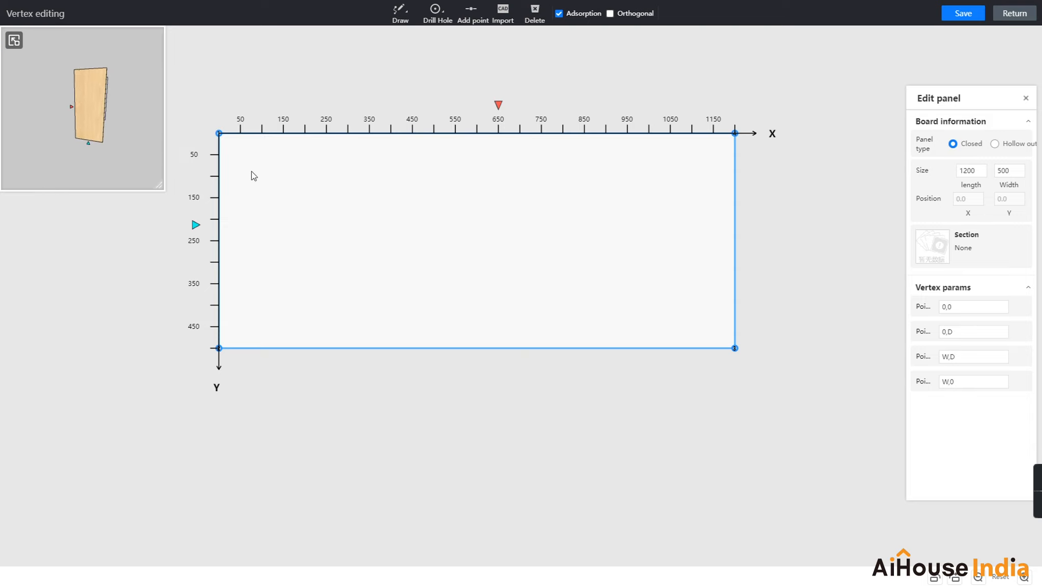
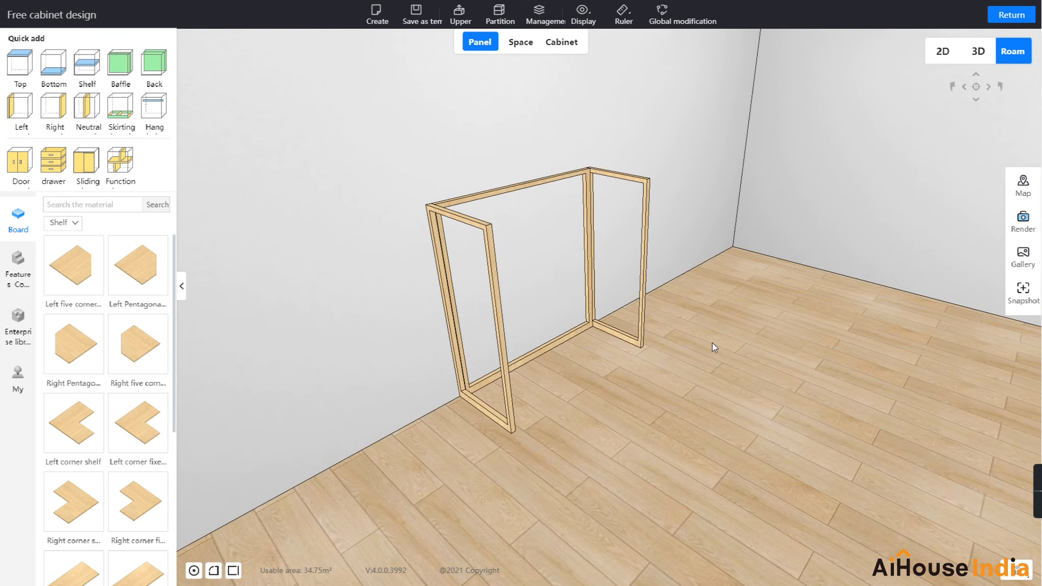
# Step: Add a shelf to the frame's inner space and set the height of the space below it to 750
pyautogui.click(519, 43)
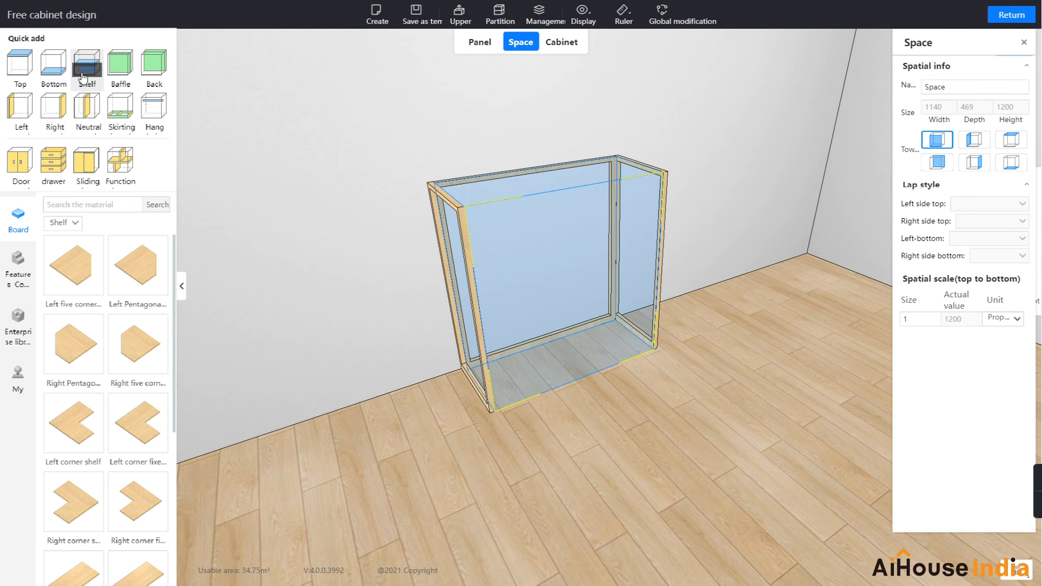
pyautogui.click(83, 77)
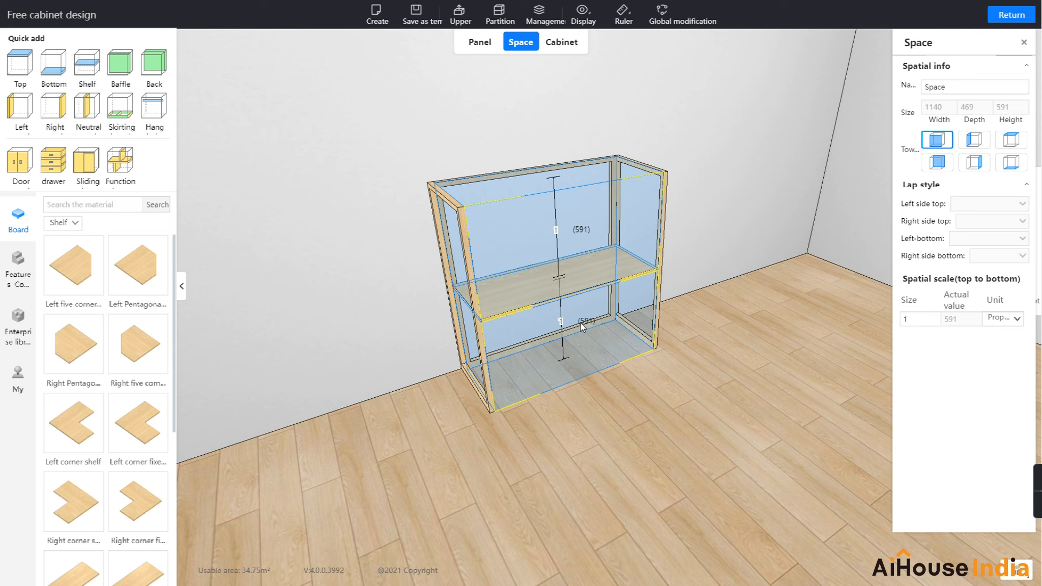
pyautogui.doubleClick(560, 320)
pyautogui.press('Return')
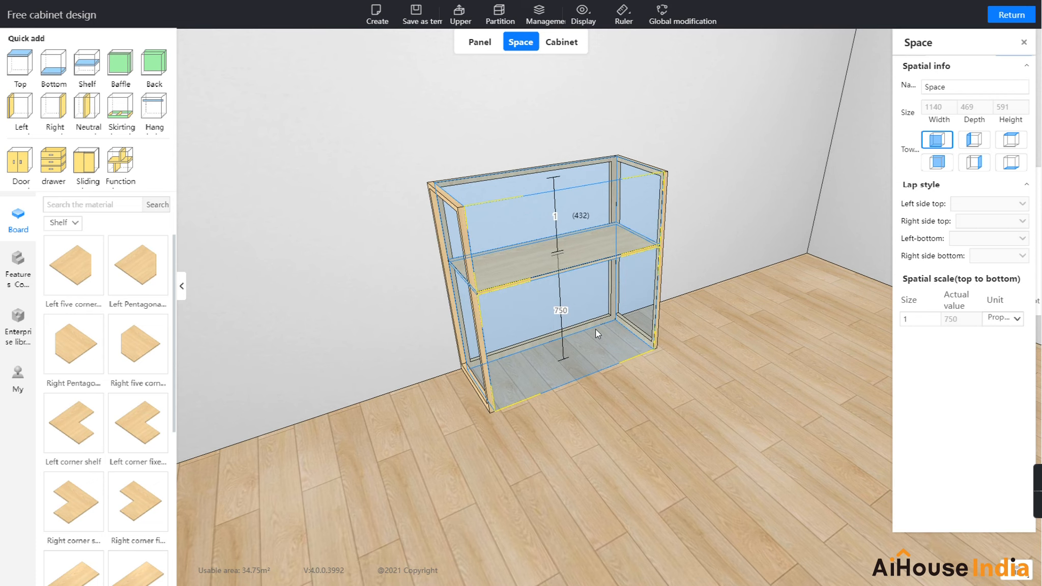
pyautogui.click(738, 372)
pyautogui.moveTo(674, 388)
pyautogui.mouseDown()
pyautogui.moveTo(631, 392)
pyautogui.moveTo(683, 365)
pyautogui.moveTo(691, 372)
pyautogui.moveTo(656, 389)
pyautogui.moveTo(682, 391)
pyautogui.mouseUp()
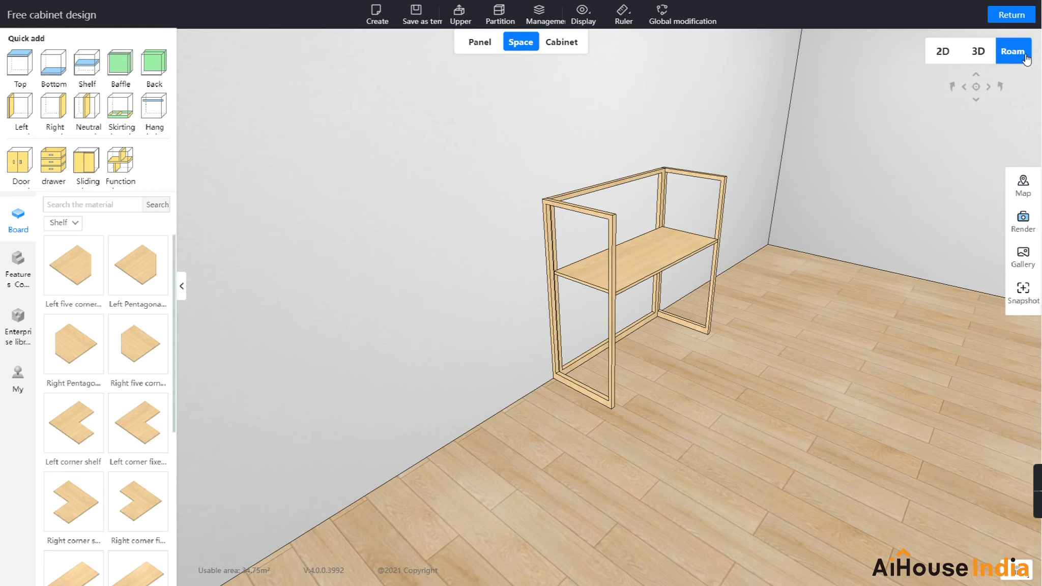
# Step: Exit free cabinet design and browse the design library's Parts category for panel-class parts
pyautogui.click(1022, 16)
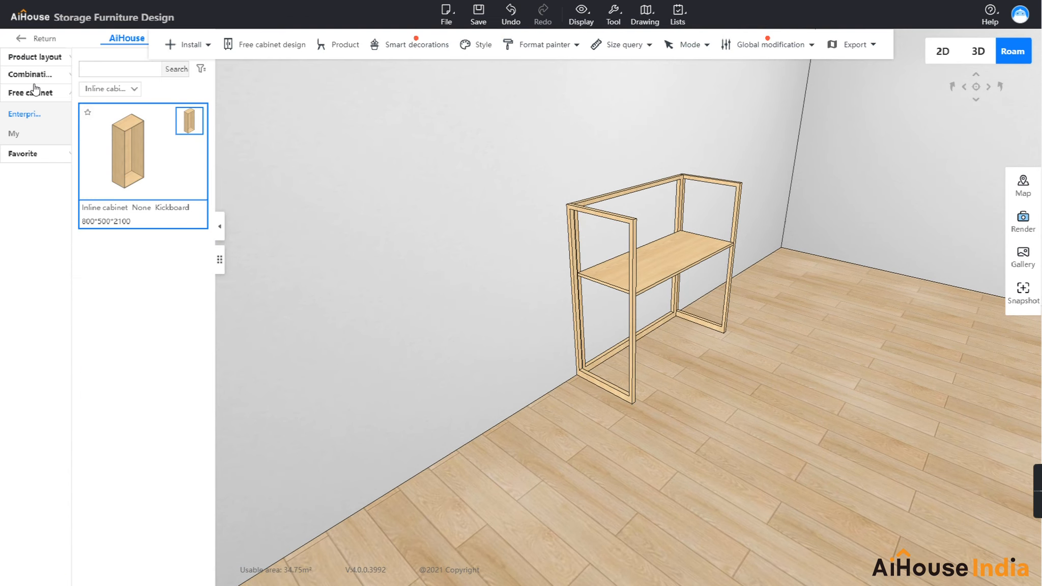
pyautogui.click(34, 93)
pyautogui.click(108, 109)
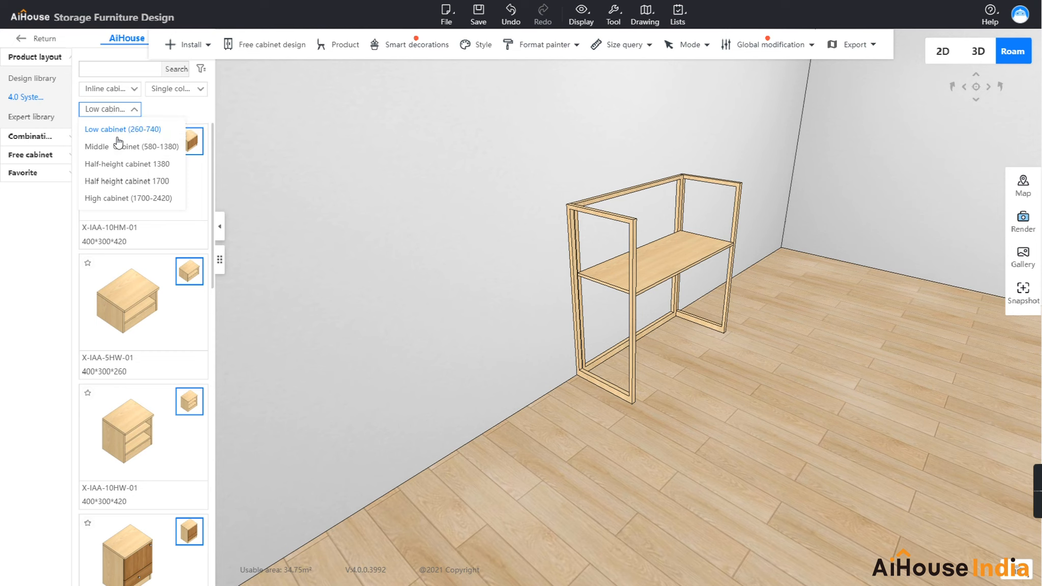
pyautogui.click(32, 79)
pyautogui.click(93, 89)
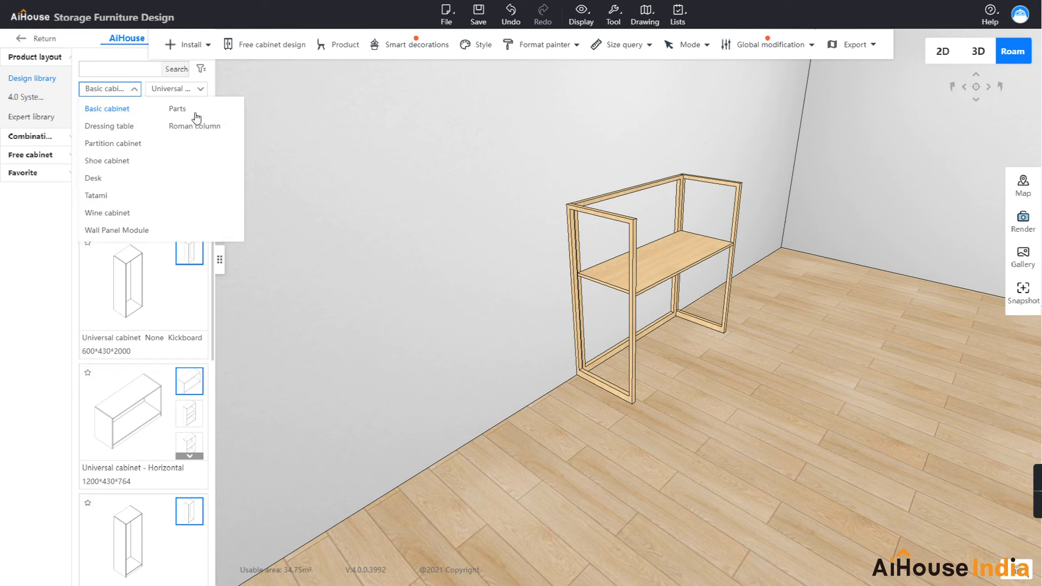
pyautogui.click(180, 108)
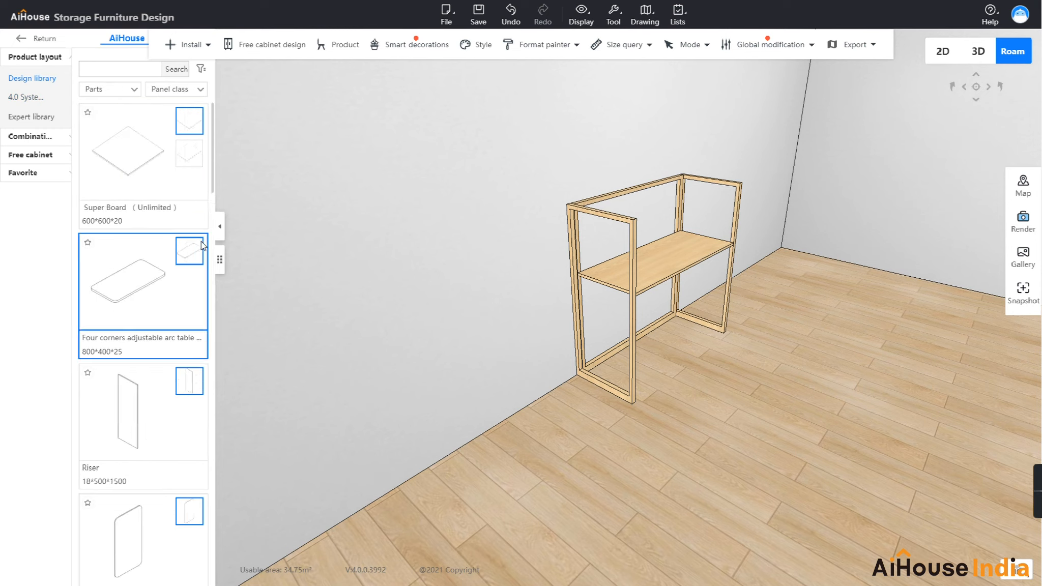
pyautogui.scroll(-3, 152, 454)
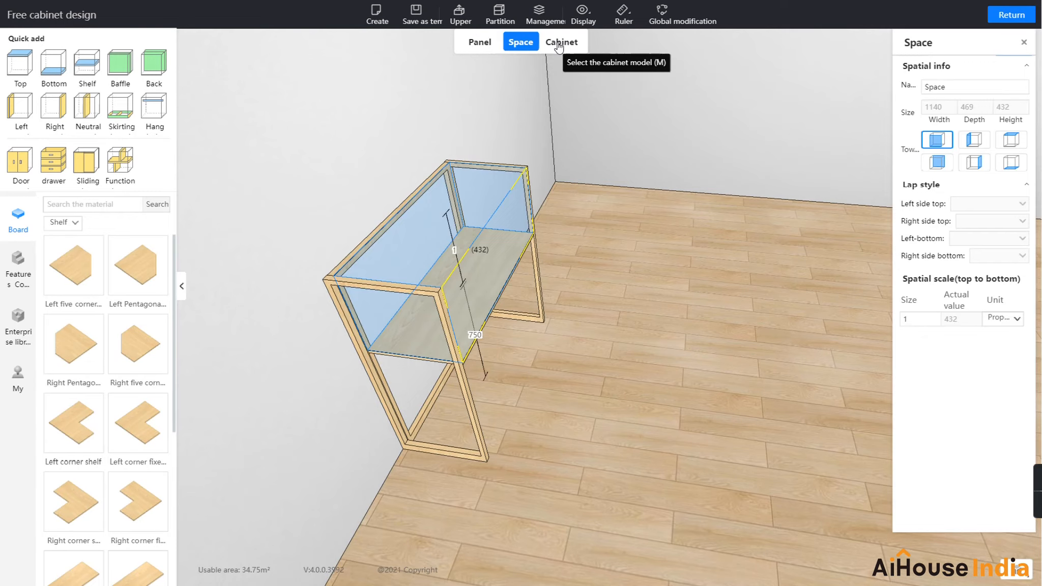
# Step: Select the whole frame cabinet in free cabinet design and set its depth to 750
pyautogui.click(560, 42)
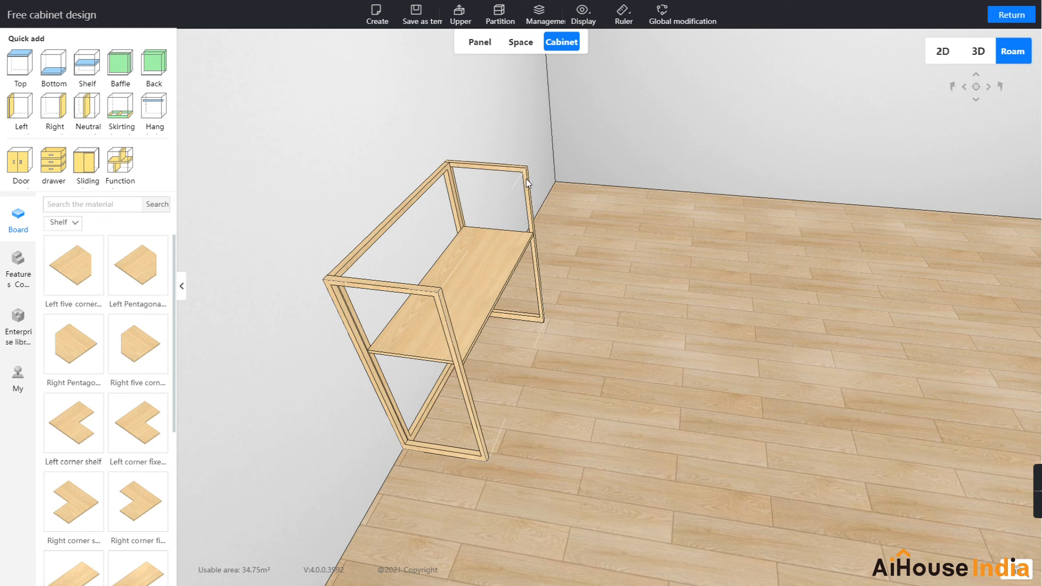
pyautogui.click(526, 178)
pyautogui.doubleClick(968, 157)
pyautogui.write('900')
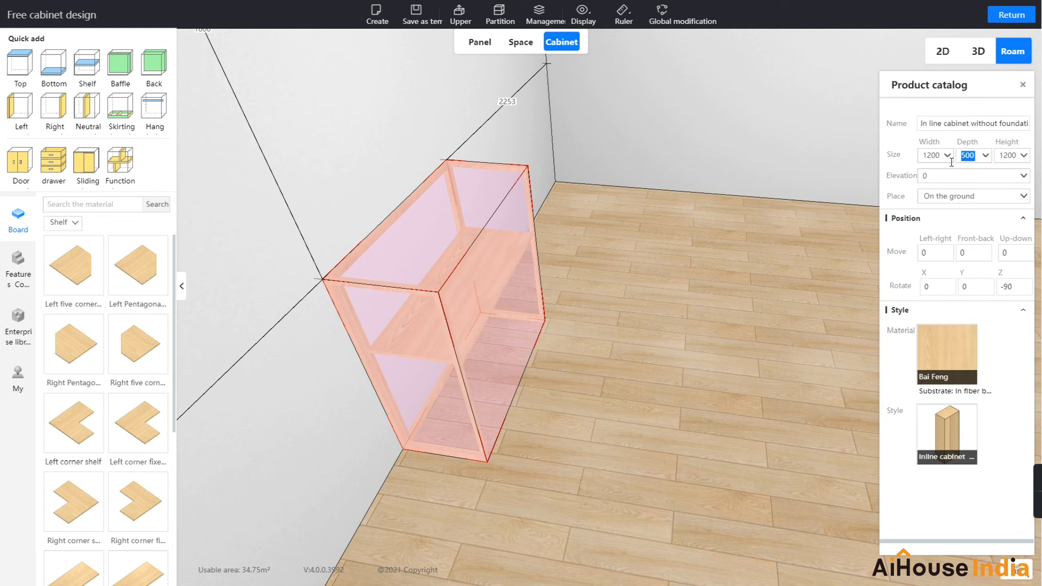
pyautogui.press('Return')
pyautogui.write('750')
pyautogui.press('Return')
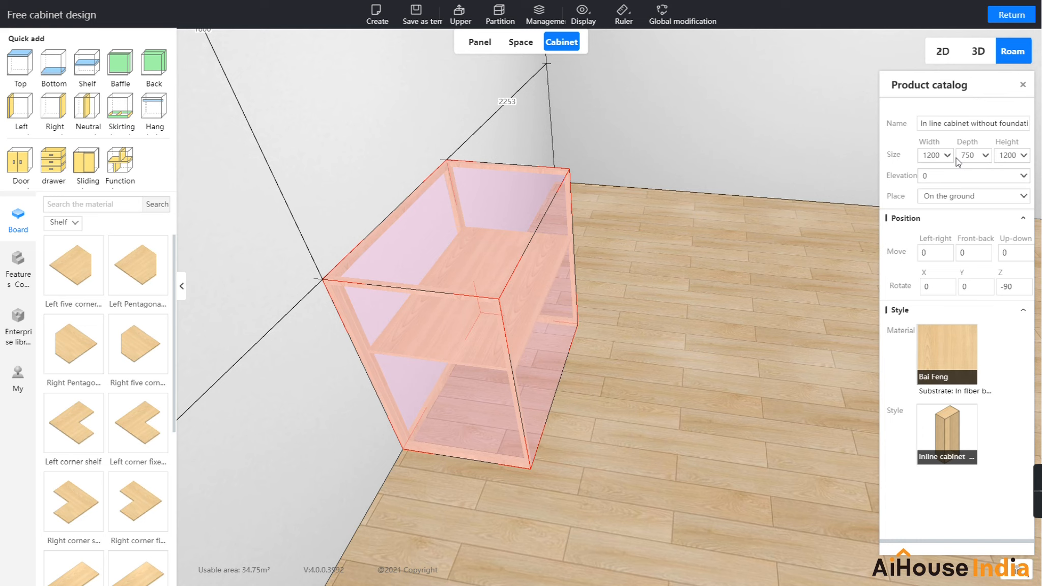
pyautogui.click(759, 285)
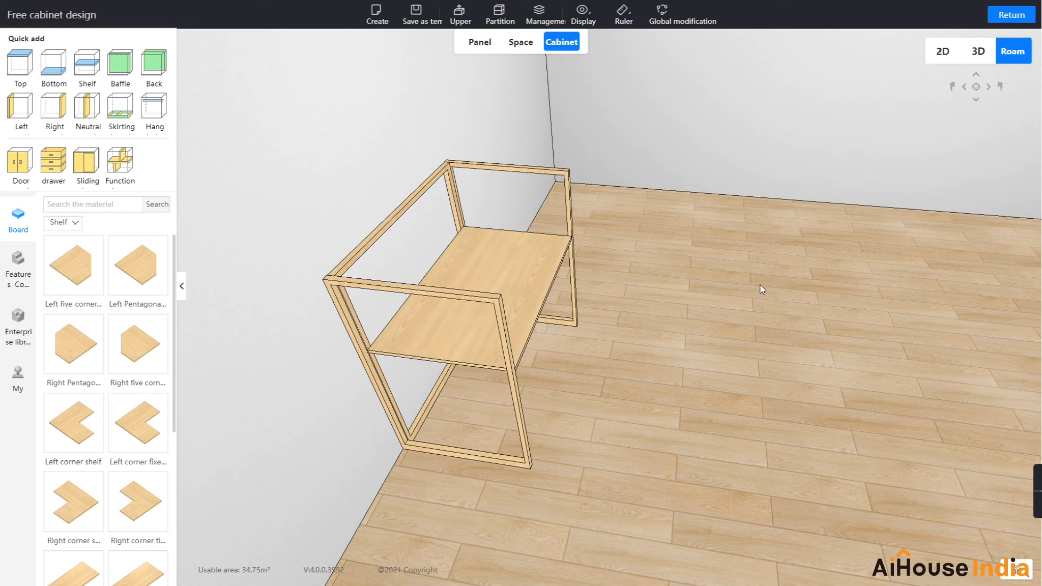
# Step: Set the desk shelf's front indentation to 200 in its placement rules
pyautogui.moveTo(723, 290); pyautogui.dragTo(644, 304)
pyautogui.click(480, 42)
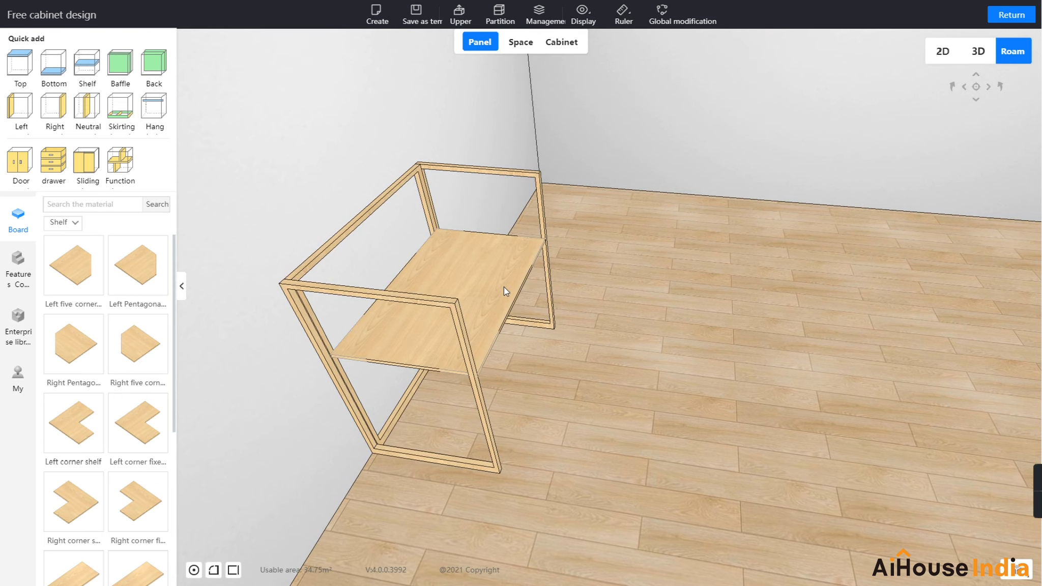
pyautogui.click(503, 302)
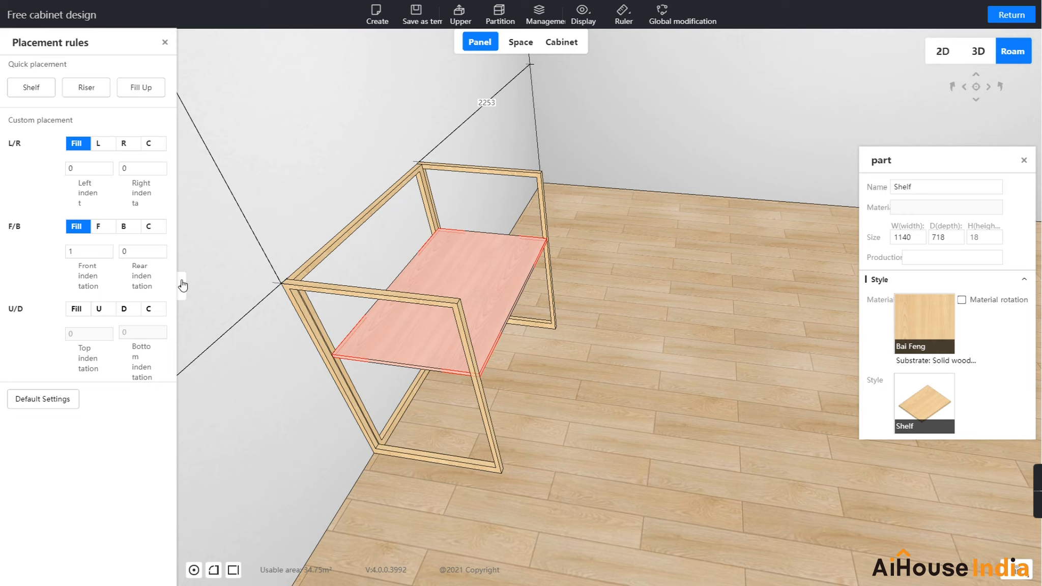
pyautogui.doubleClick(71, 251)
pyautogui.hotkey('ctrl', 'a')
pyautogui.write('200')
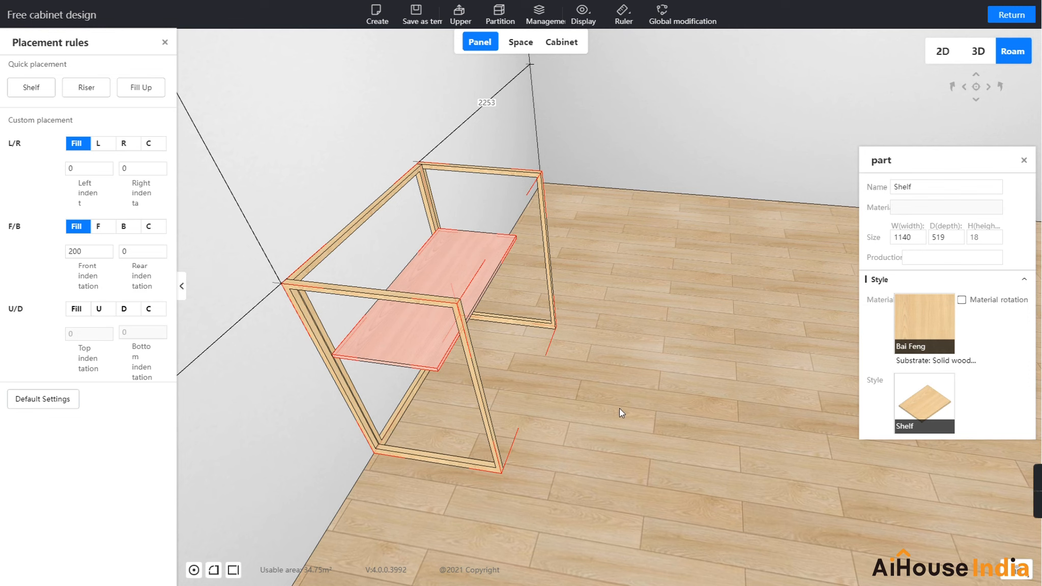
pyautogui.click(653, 421)
# Step: Return to the main design and place a Riser panel from the parts library against the wall, flush with the frame's left side
pyautogui.moveTo(669, 409); pyautogui.dragTo(636, 418)
pyautogui.moveTo(660, 410); pyautogui.dragTo(682, 369, button='middle')
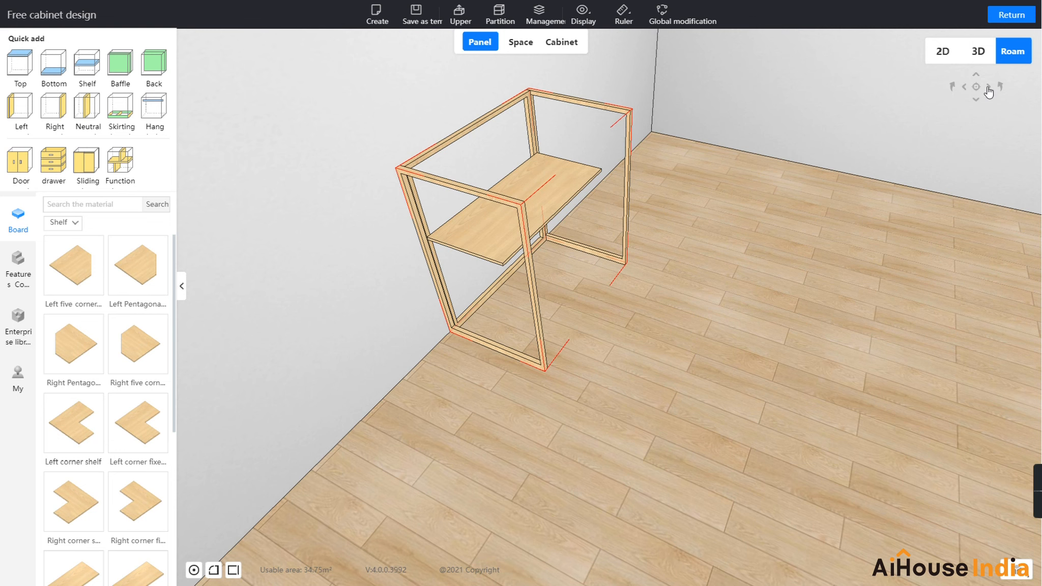
pyautogui.click(1011, 14)
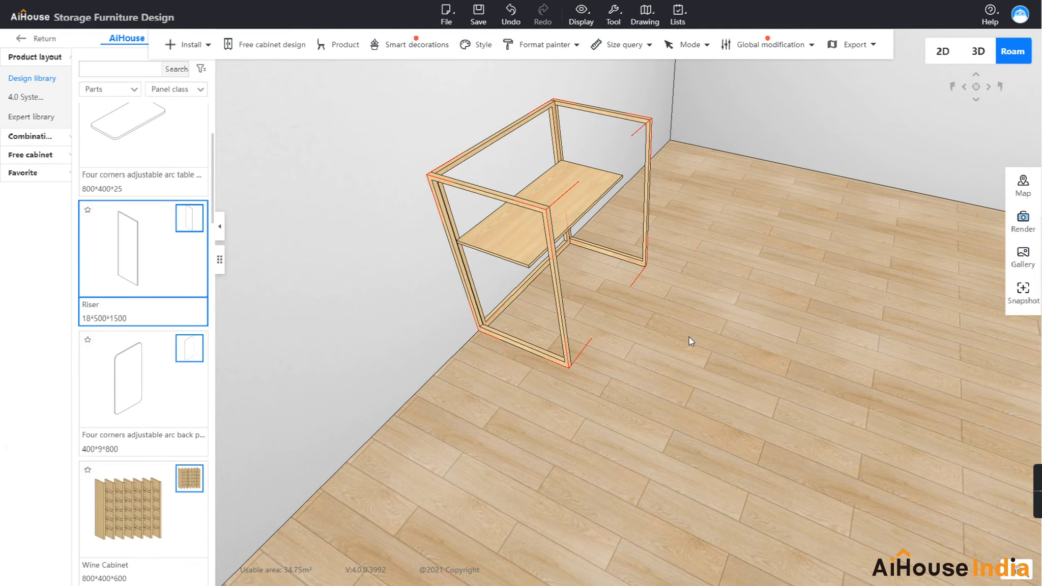
pyautogui.scroll(-2, 721, 356)
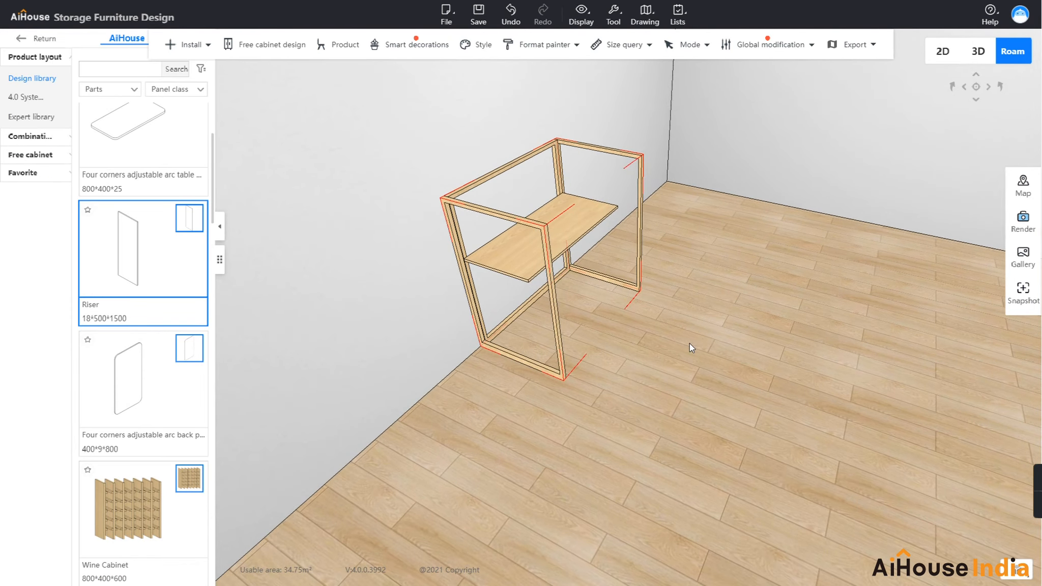
pyautogui.click(689, 348)
pyautogui.moveTo(128, 262); pyautogui.dragTo(439, 202)
pyautogui.click(439, 202)
pyautogui.write('0')
pyautogui.press('Return')
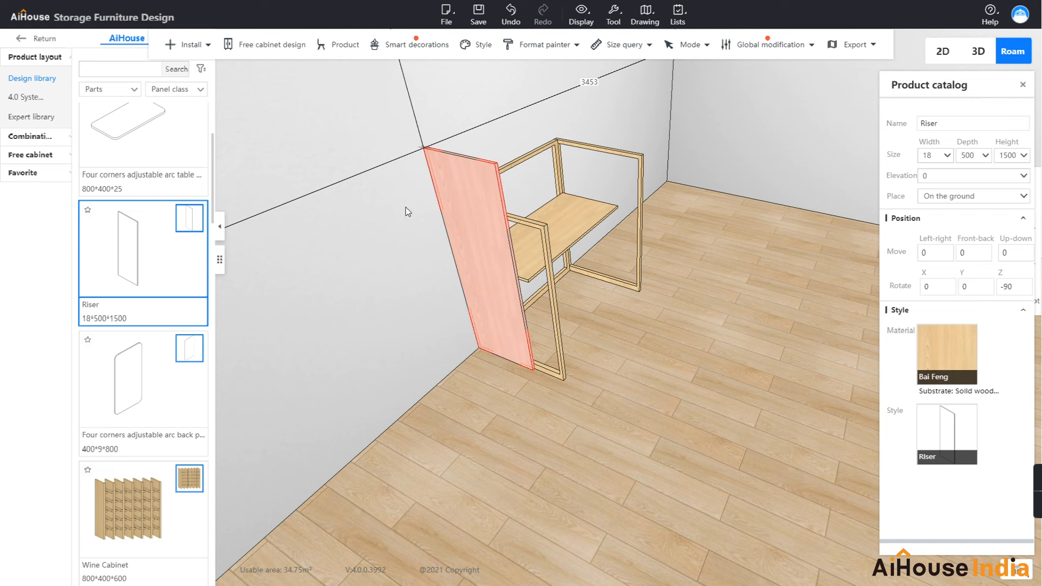
# Step: Set the riser's depth to 750 to match the frame
pyautogui.moveTo(639, 397); pyautogui.dragTo(603, 401)
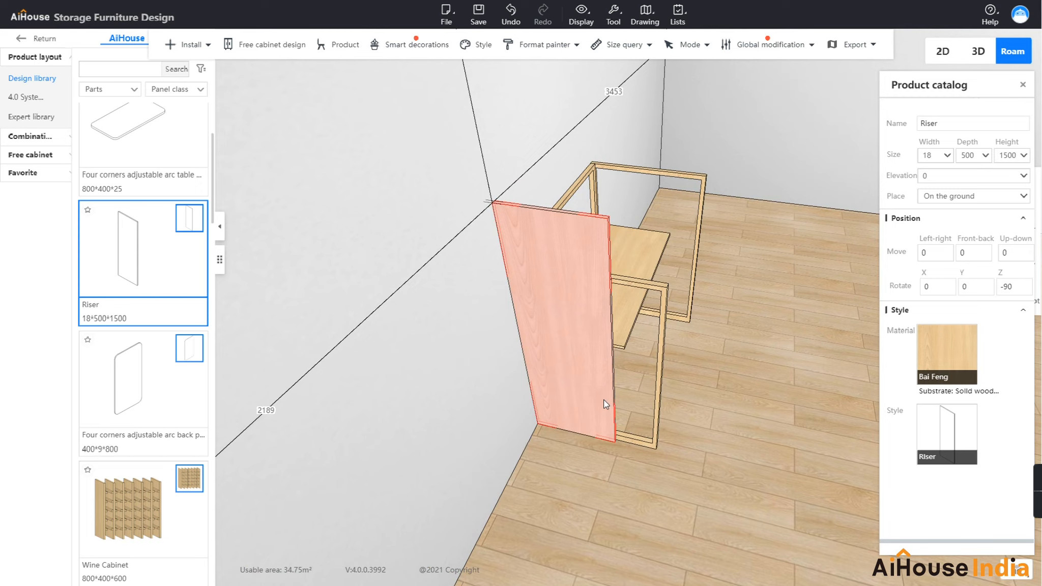
pyautogui.click(991, 159)
pyautogui.write('700')
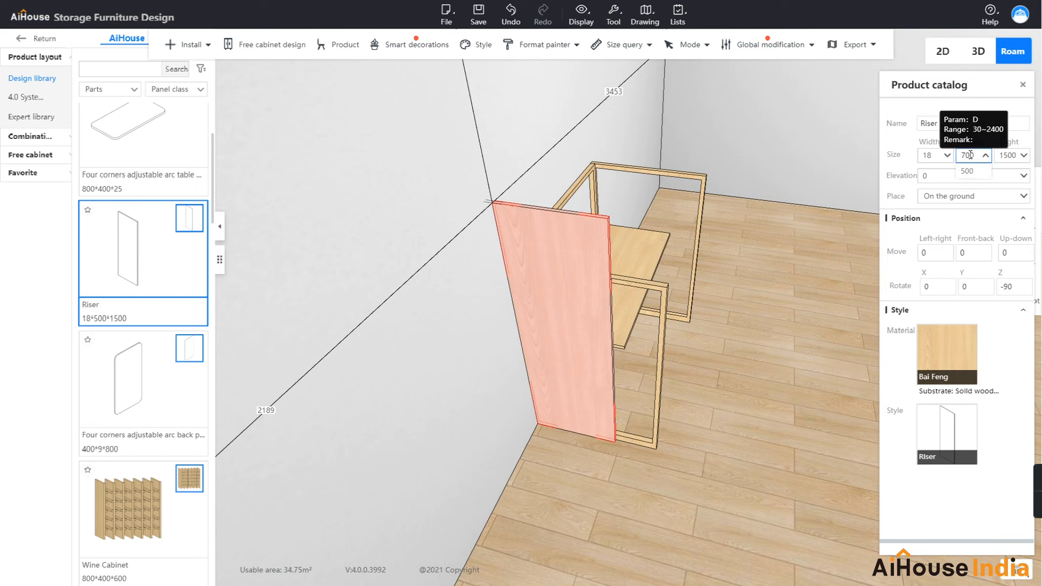
pyautogui.press('Return')
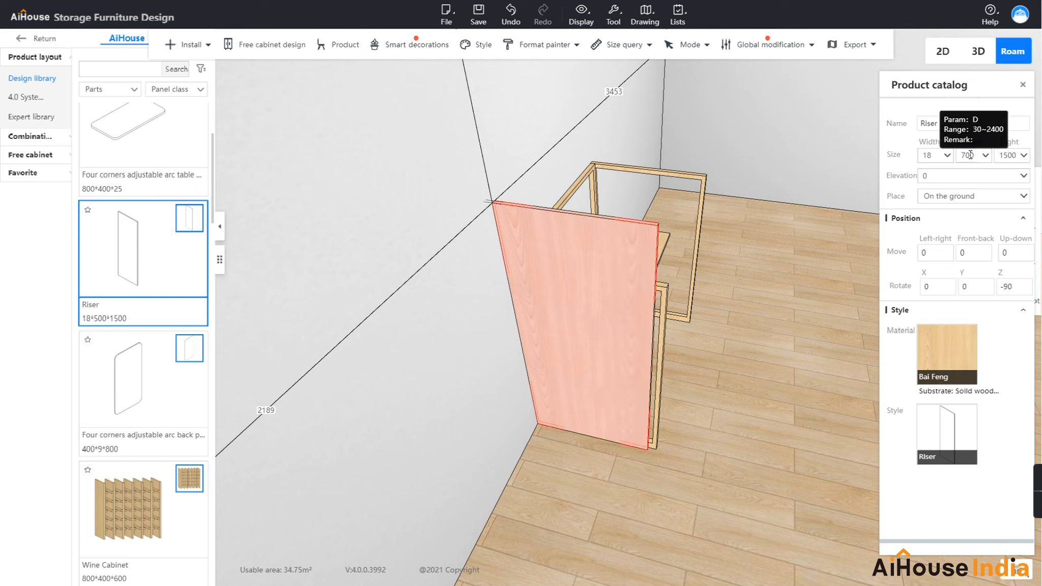
pyautogui.click(969, 157)
pyautogui.write('750')
pyautogui.press('Return')
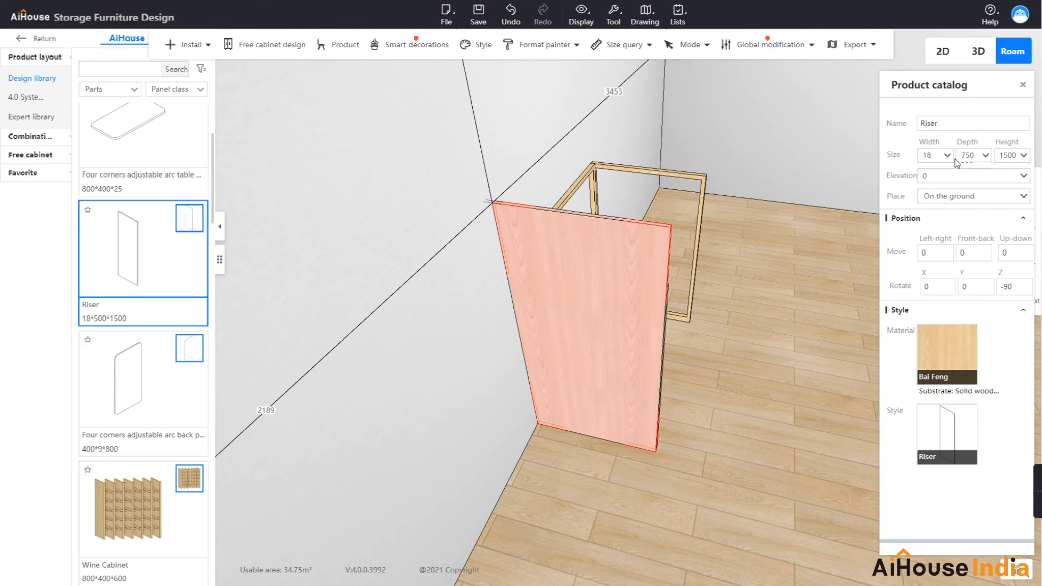
# Step: Try riser heights of 600 and 750
pyautogui.moveTo(781, 444); pyautogui.dragTo(722, 432)
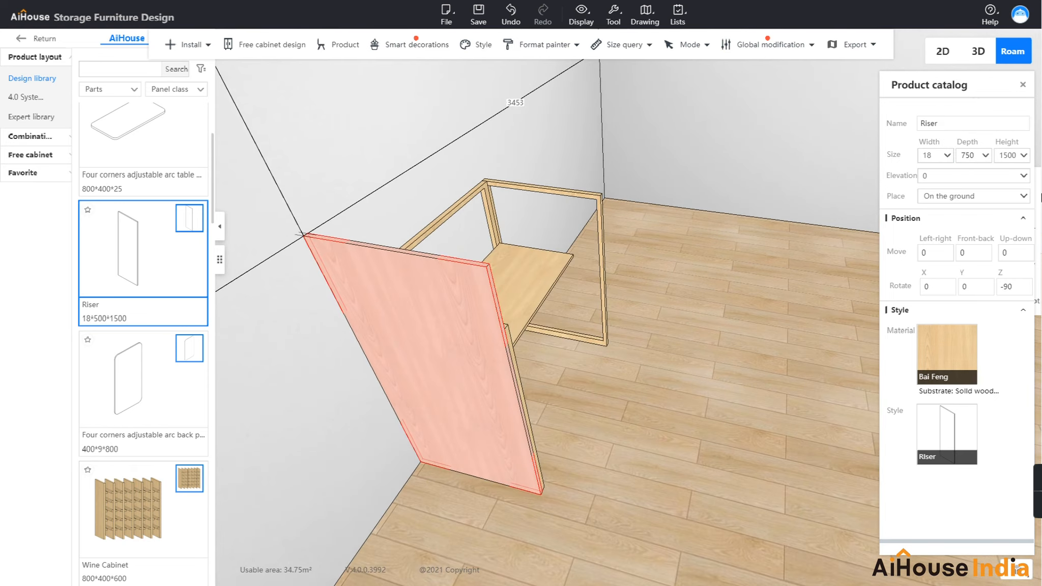
pyautogui.click(1010, 154)
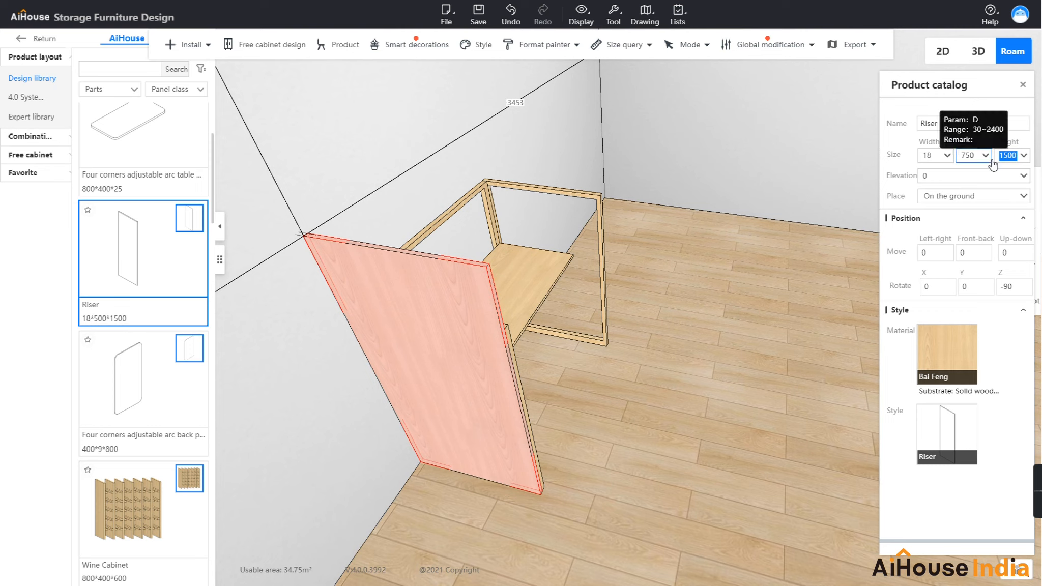
pyautogui.write('600')
pyautogui.press('Return')
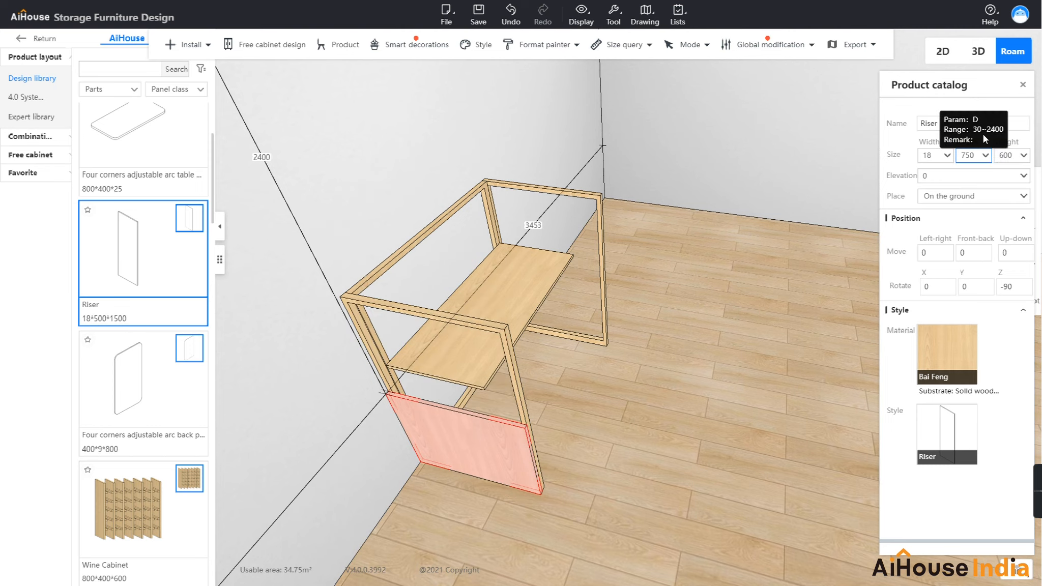
pyautogui.click(1005, 155)
pyautogui.write('750')
pyautogui.press('Return')
# Step: Try a riser depth of 700, then restore it to 750
pyautogui.moveTo(747, 346); pyautogui.dragTo(666, 418)
pyautogui.scroll(4, 666, 418)
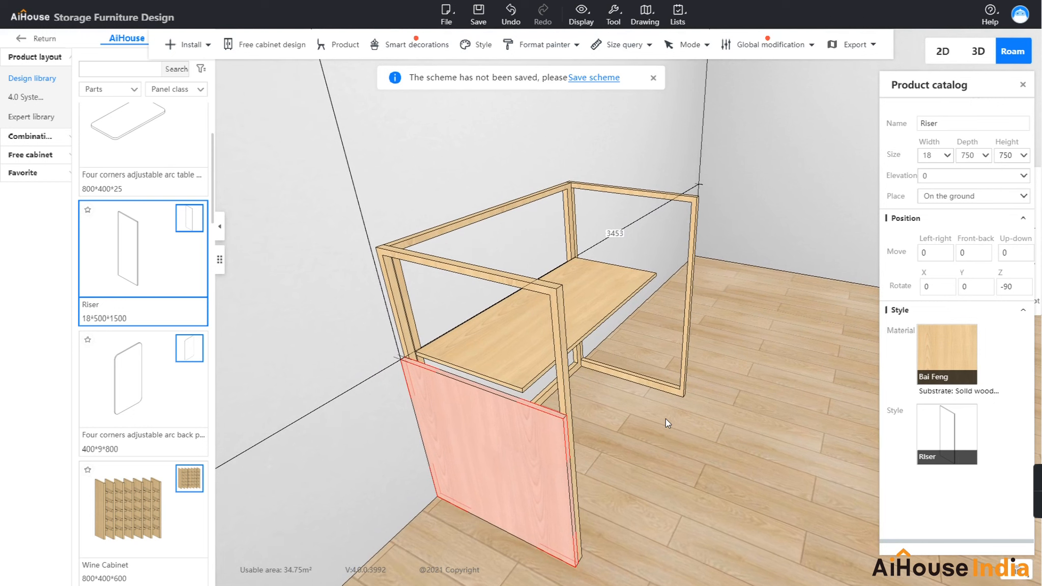
pyautogui.scroll(5, 666, 418)
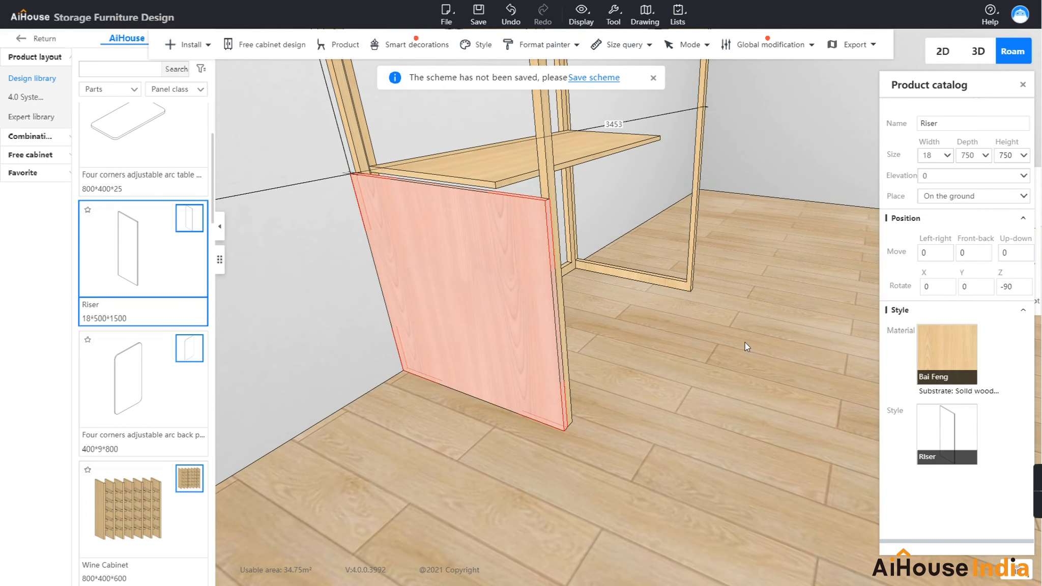
pyautogui.doubleClick(960, 156)
pyautogui.write('700')
pyautogui.press('Return')
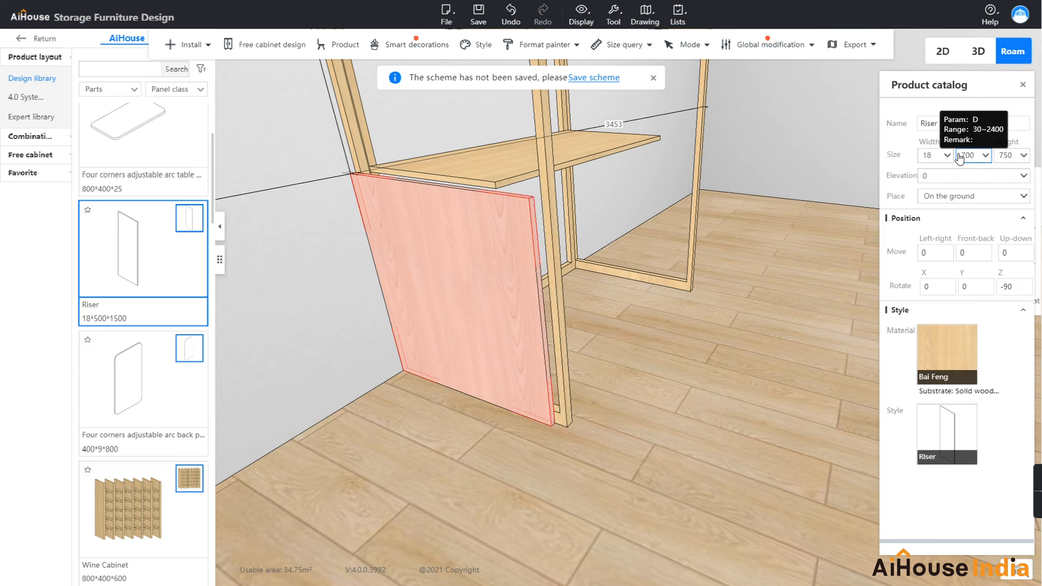
pyautogui.doubleClick(959, 163)
pyautogui.write('750')
pyautogui.press('Return')
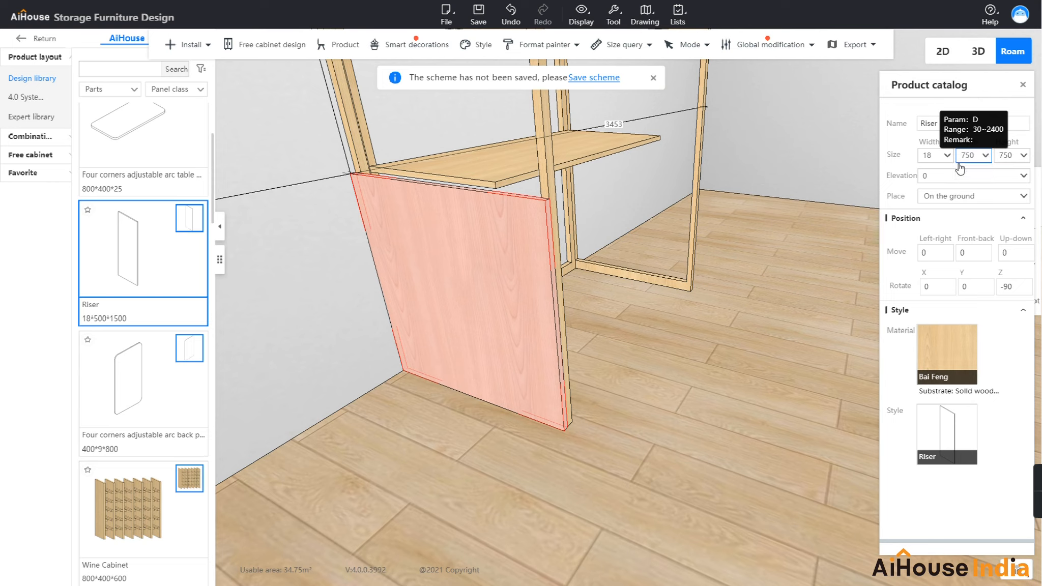
# Step: Set the riser's height to 700 after trying 650
pyautogui.click(1005, 157)
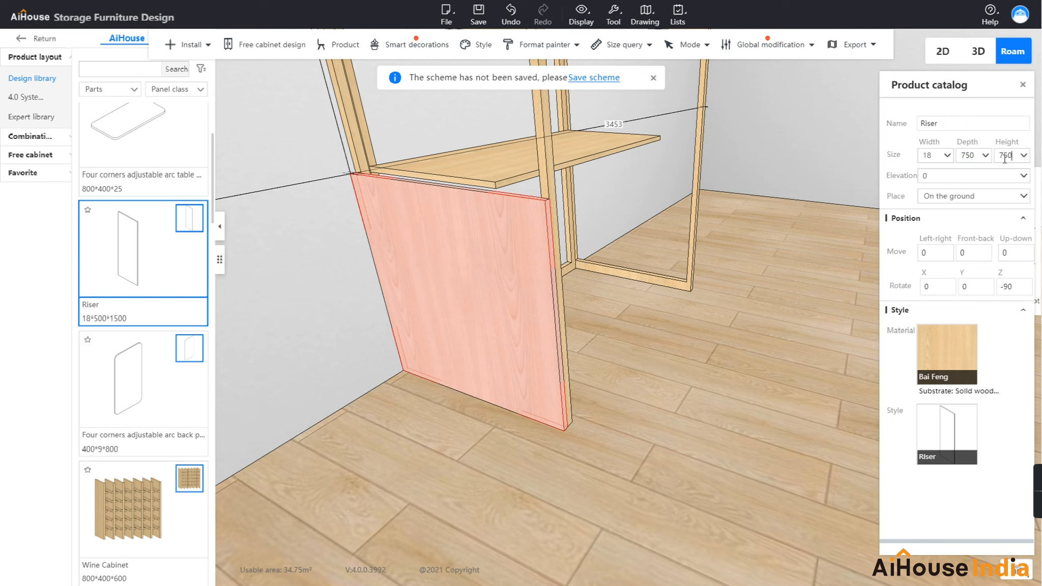
pyautogui.doubleClick(998, 163)
pyautogui.write('650')
pyautogui.press('Return')
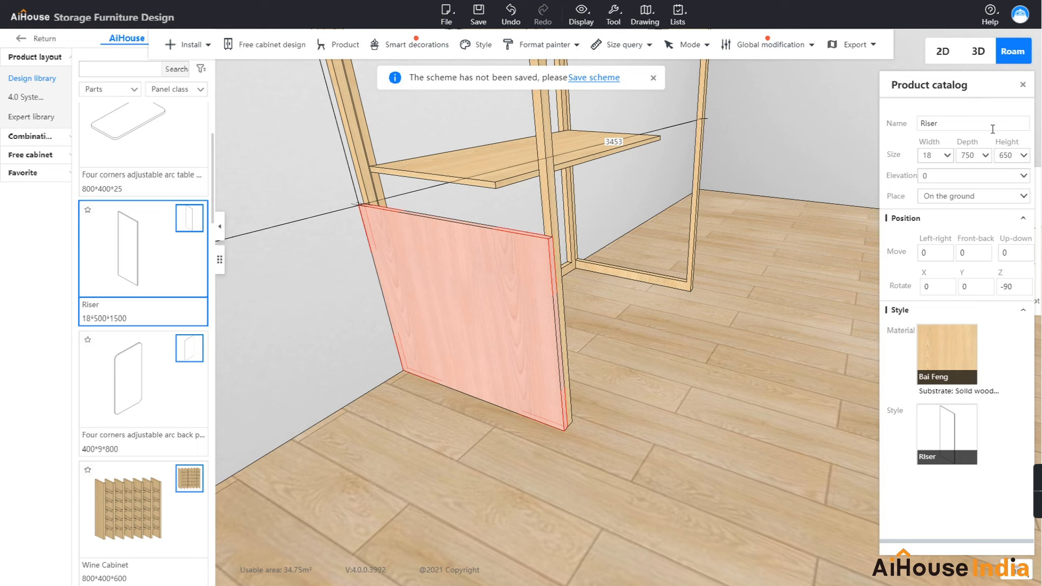
pyautogui.doubleClick(1005, 155)
pyautogui.write('700')
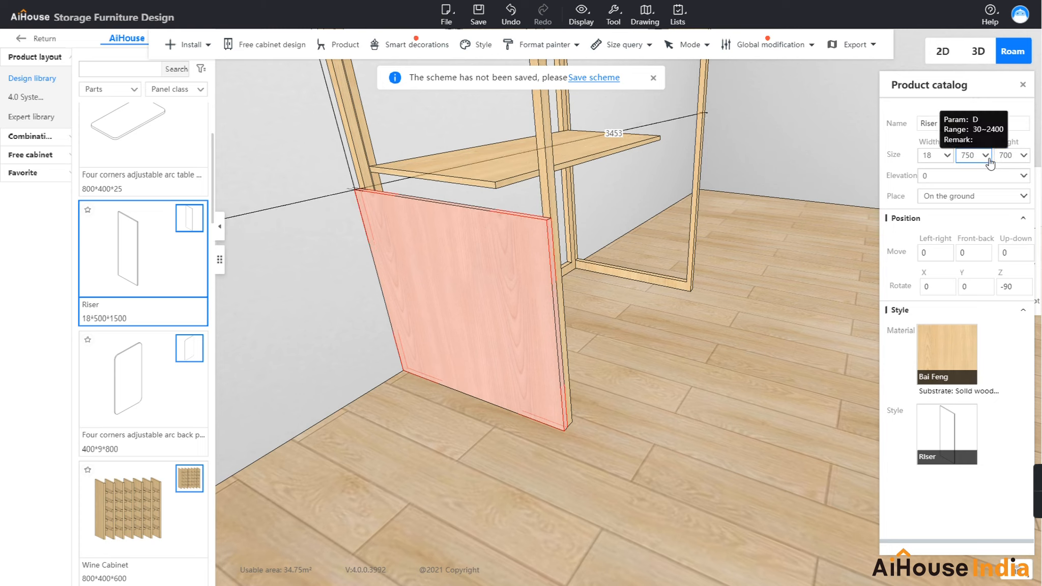
pyautogui.press('Return')
# Step: Shift the riser 20 along the left-right axis so it sits within the side frame
pyautogui.press('w')
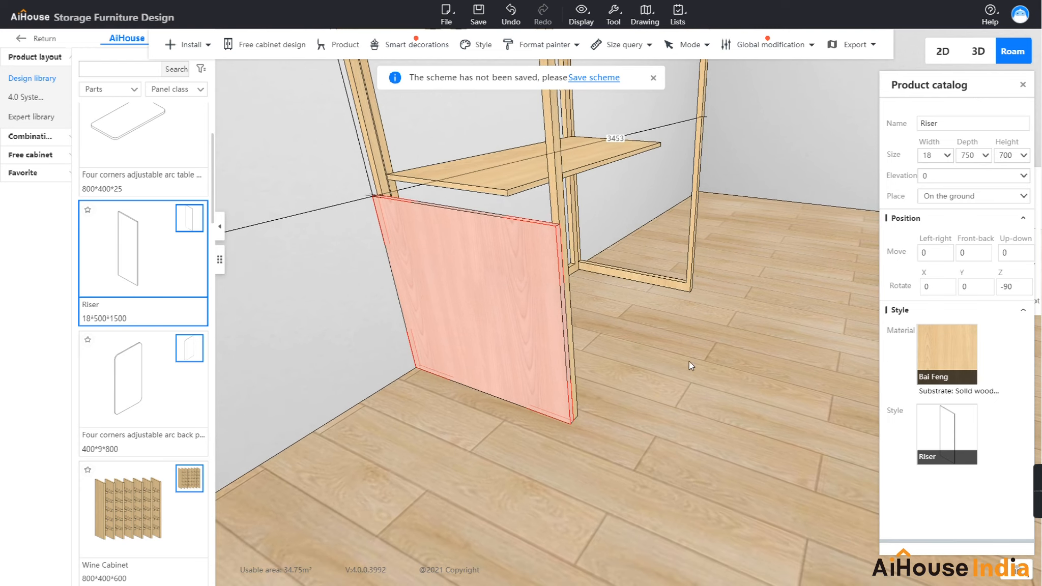
pyautogui.press('d')
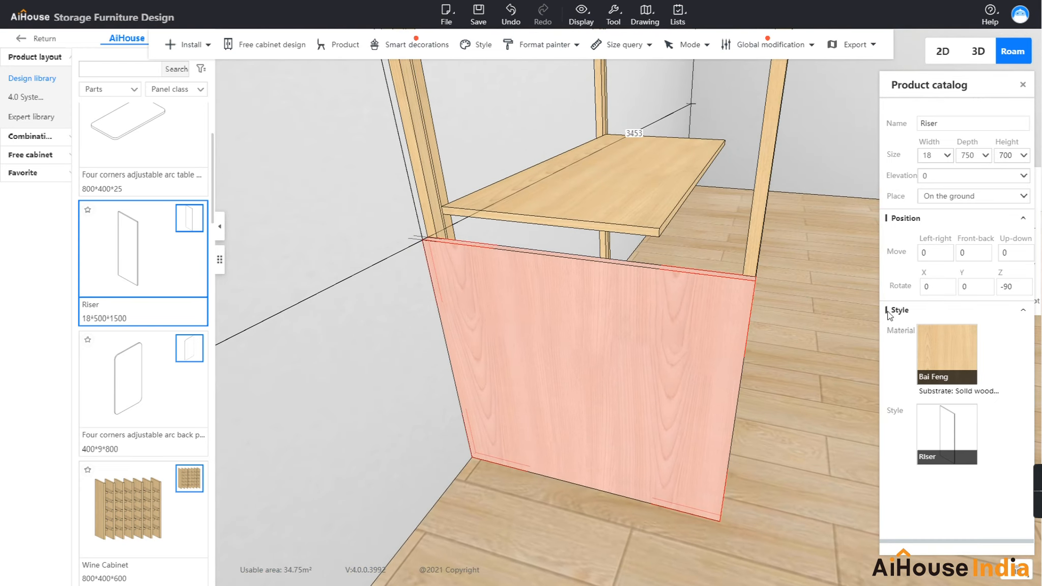
pyautogui.click(969, 250)
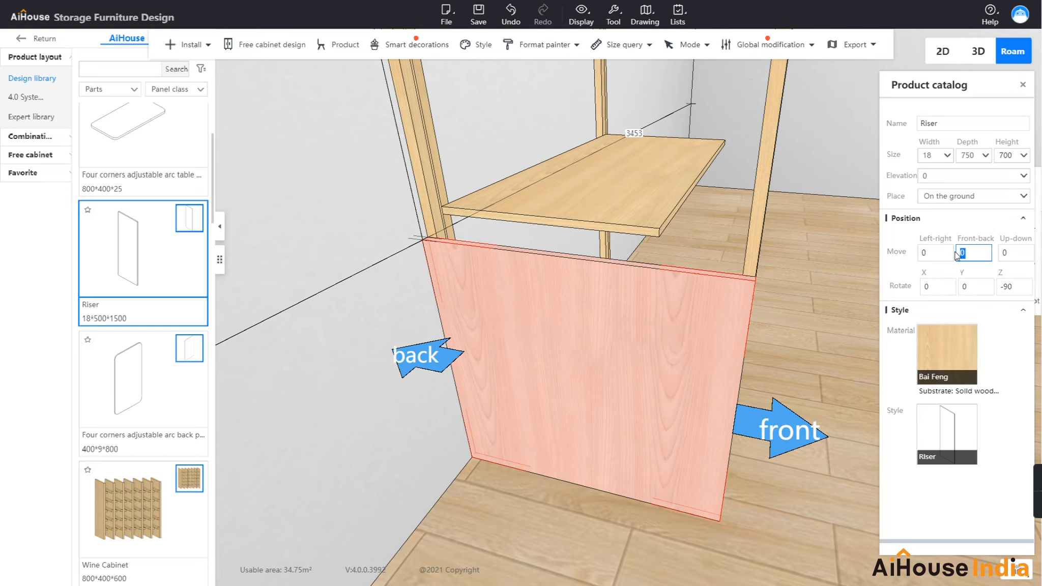
pyautogui.moveTo(838, 367); pyautogui.dragTo(885, 341)
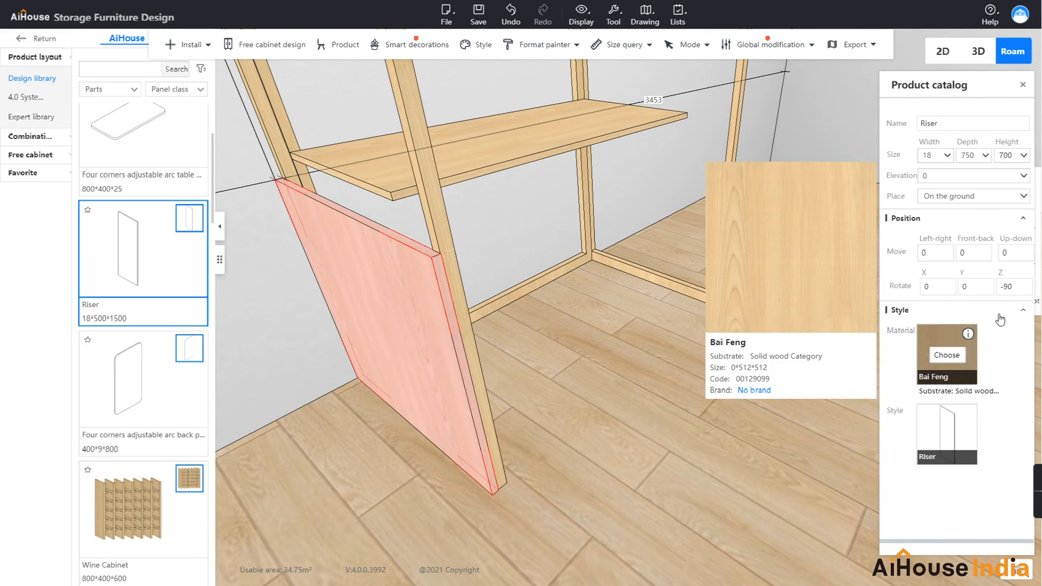
pyautogui.click(939, 252)
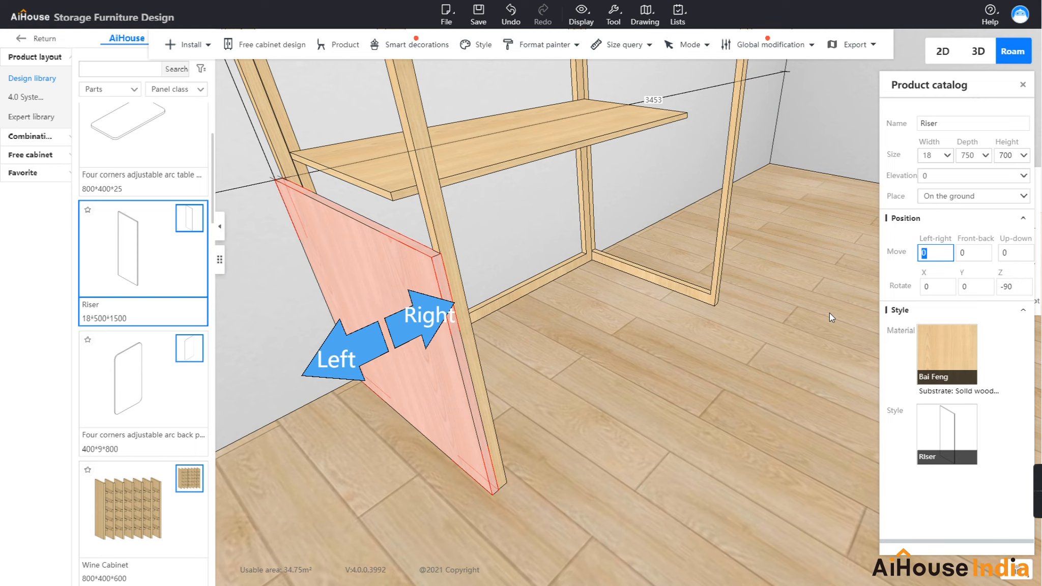
pyautogui.write('20')
pyautogui.press('Return')
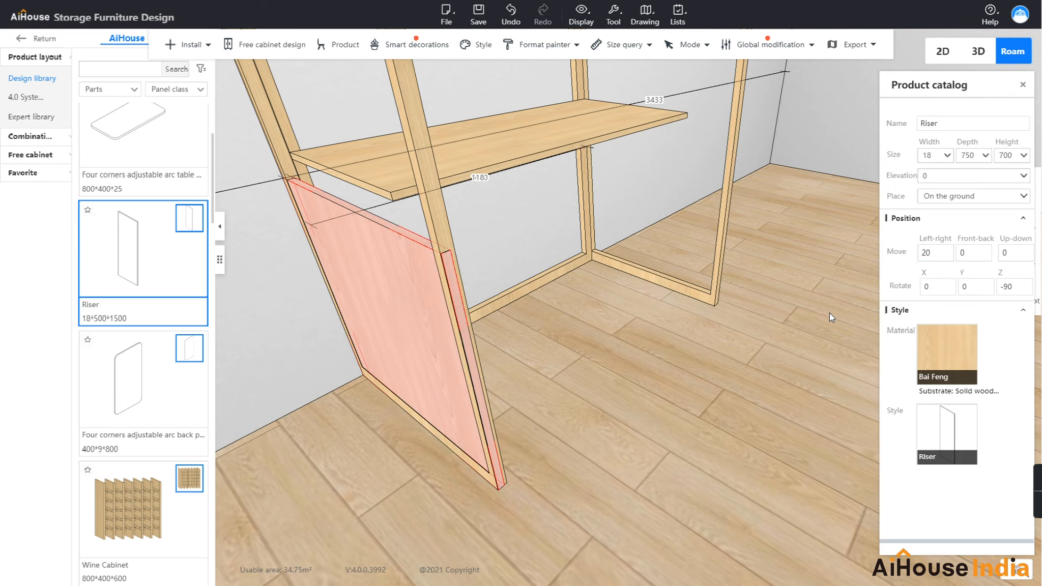
# Step: Set the riser's depth to 725 to fit inside the side frame
pyautogui.moveTo(717, 417)
pyautogui.mouseDown()
pyautogui.moveTo(757, 427)
pyautogui.moveTo(733, 420)
pyautogui.mouseUp()
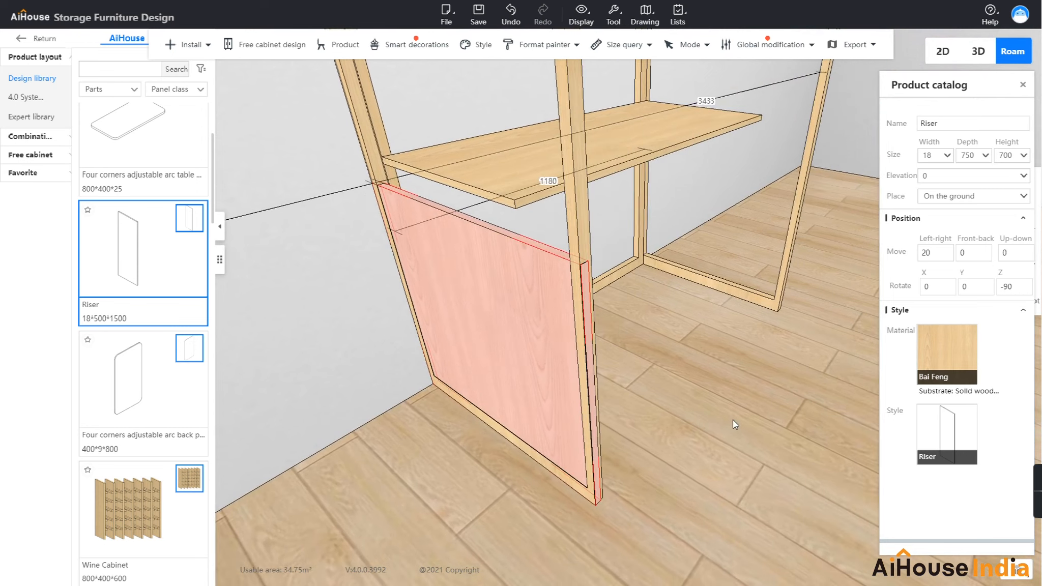
pyautogui.moveTo(784, 393)
pyautogui.mouseDown()
pyautogui.moveTo(769, 412)
pyautogui.moveTo(786, 380)
pyautogui.moveTo(785, 405)
pyautogui.mouseUp()
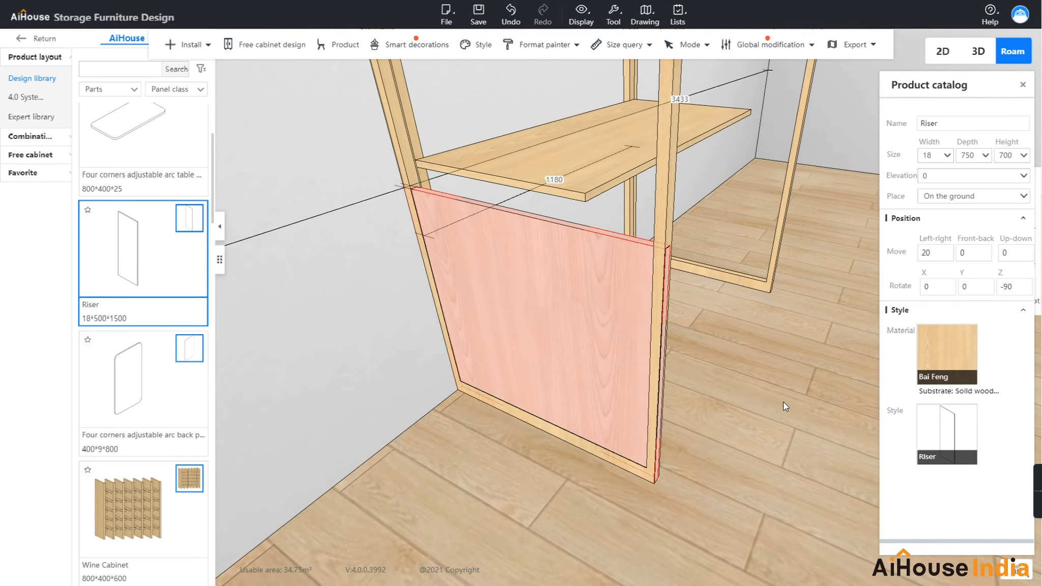
pyautogui.doubleClick(967, 156)
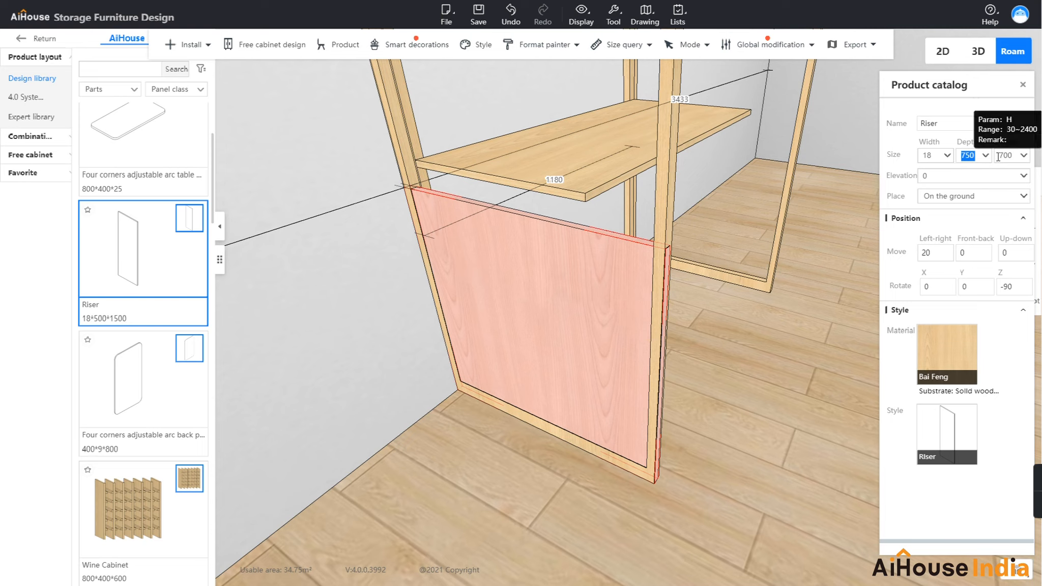
pyautogui.write('725')
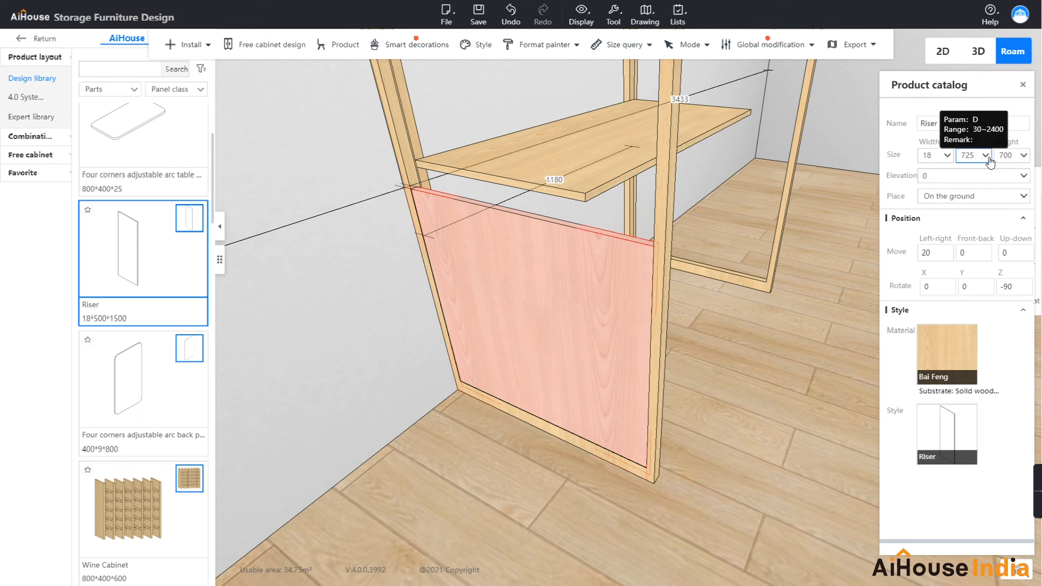
pyautogui.click(732, 389)
pyautogui.scroll(-5, 732, 389)
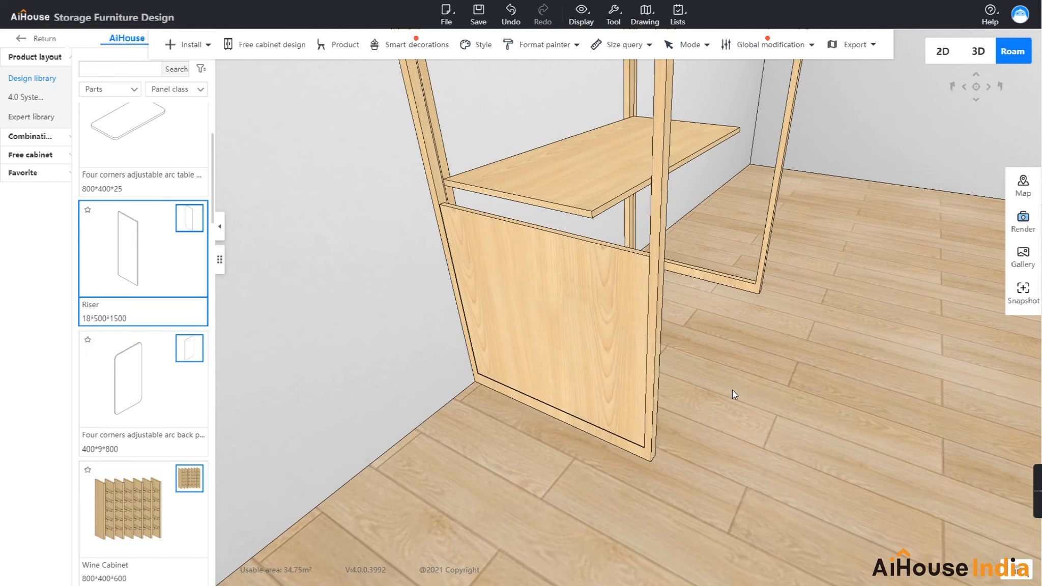
# Step: Duplicate the riser and set the copy's elevation to 725
pyautogui.click(541, 369)
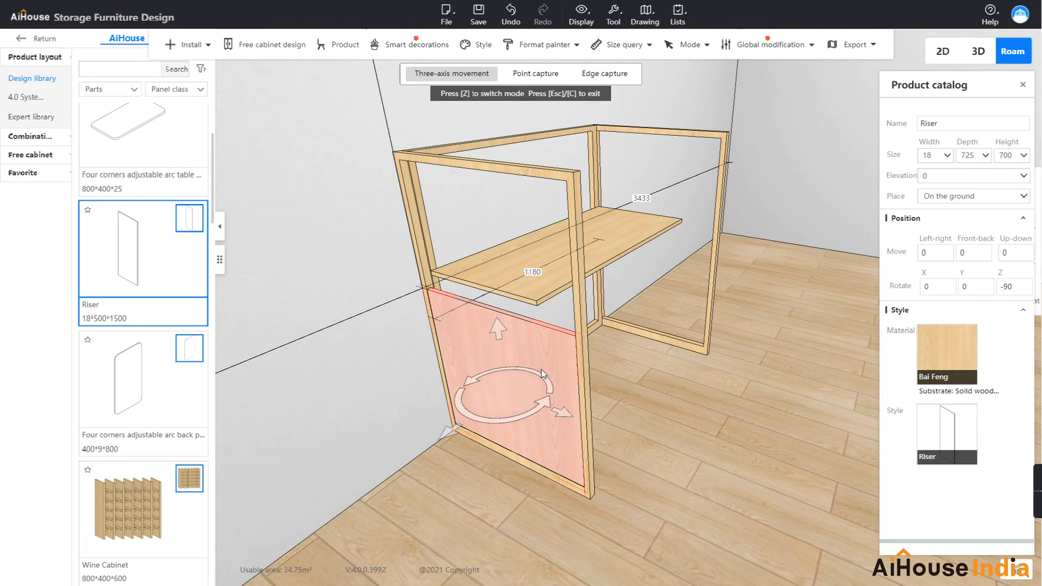
pyautogui.hotkey('ctrl', 'v')
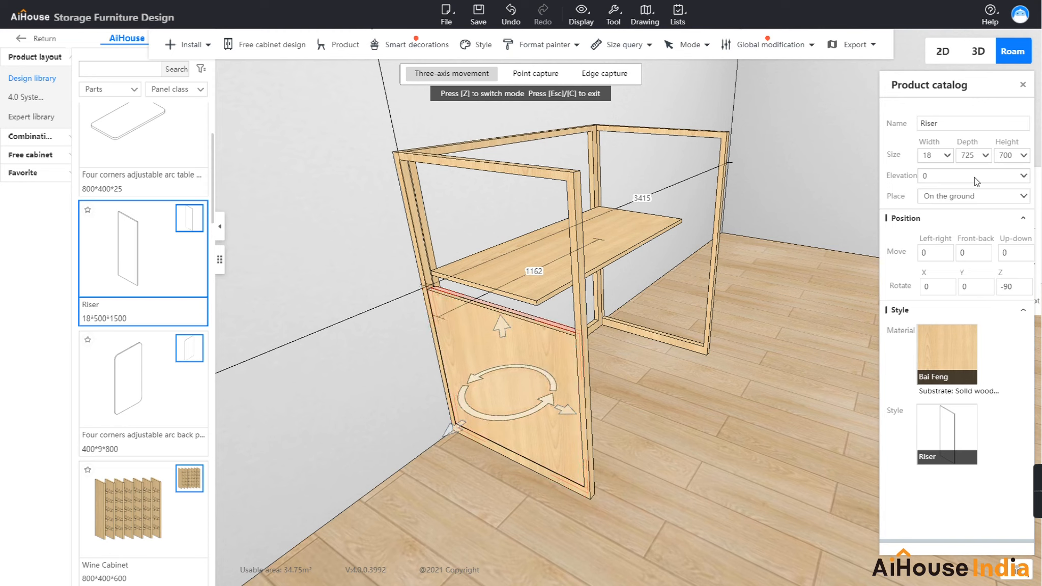
pyautogui.click(924, 176)
pyautogui.write('725')
pyautogui.press('Return')
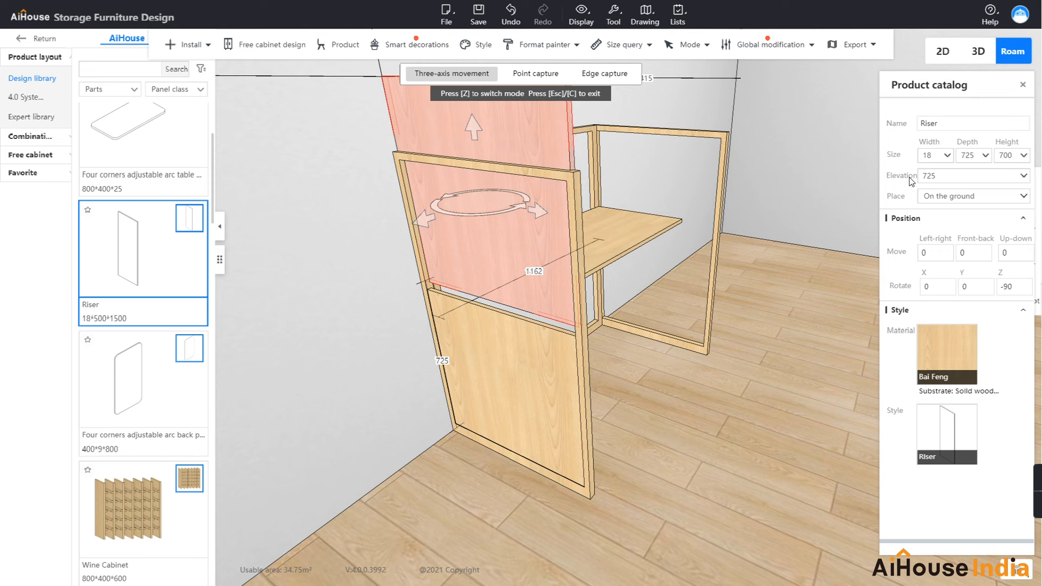
# Step: Move the copied riser left-right by -18 after trying 18, aligning it with the lower panel
pyautogui.click(936, 252)
pyautogui.write('18')
pyautogui.press('Return')
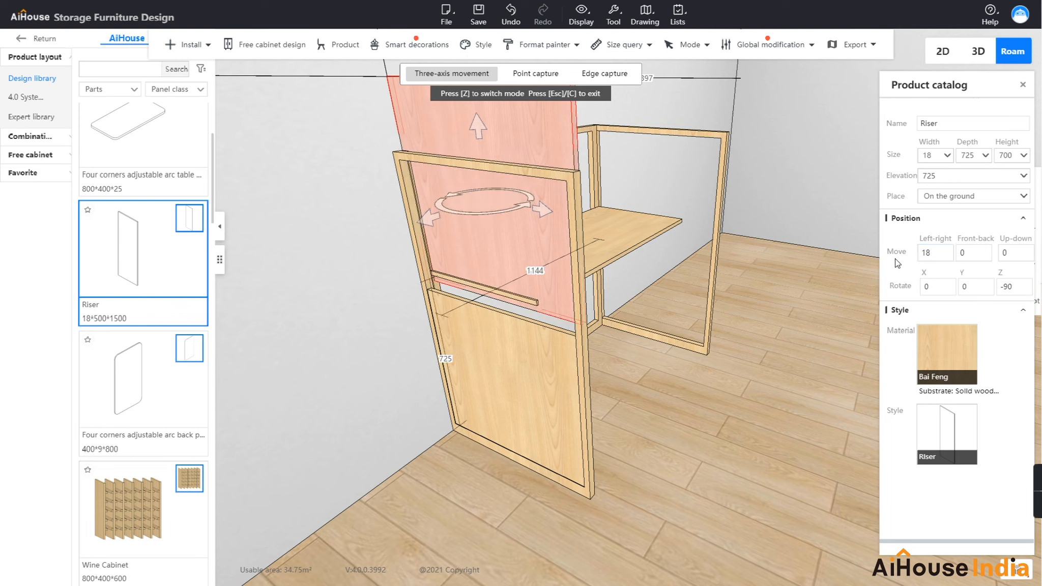
pyautogui.write('-18')
pyautogui.press('Return')
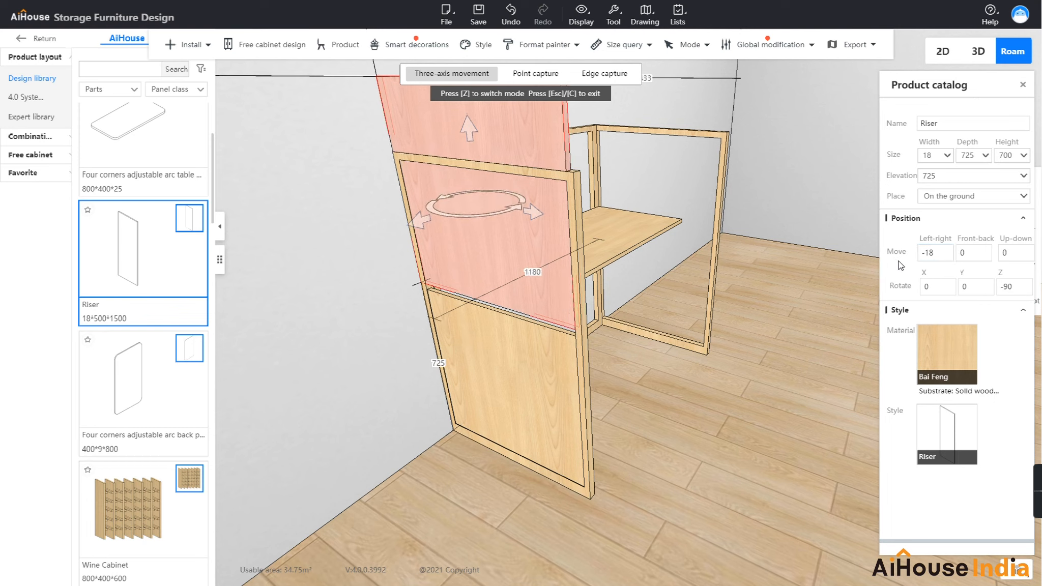
# Step: Set the copied riser's elevation to 700 and its height to 200
pyautogui.doubleClick(941, 176)
pyautogui.write('700')
pyautogui.press('Return')
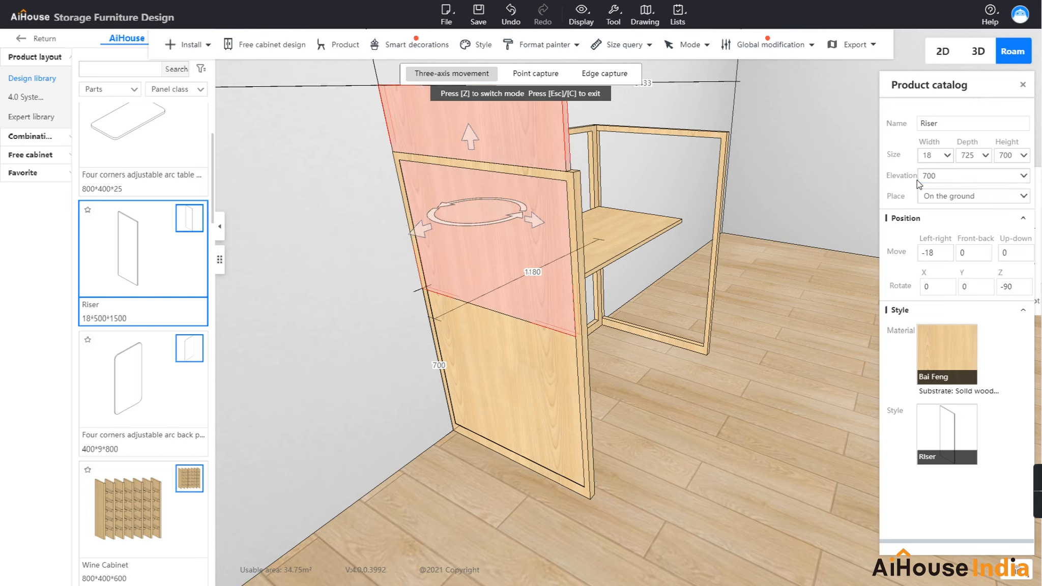
pyautogui.click(1008, 156)
pyautogui.write('20')
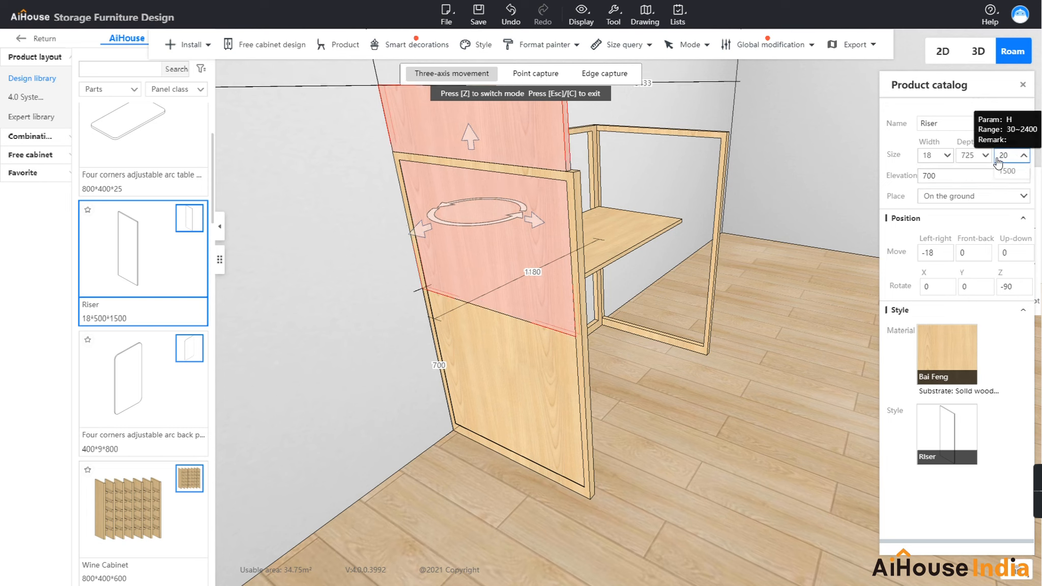
pyautogui.write('0')
pyautogui.press('Return')
pyautogui.moveTo(793, 414); pyautogui.dragTo(780, 434)
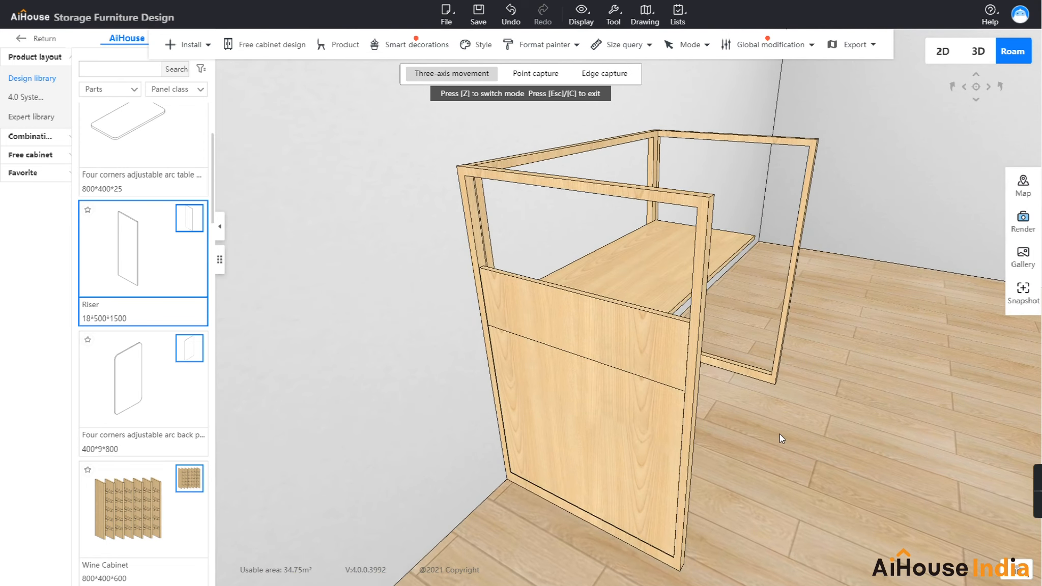
# Step: Duplicate the 200-high riser and raise the copy to an elevation of about 948
pyautogui.click(668, 357)
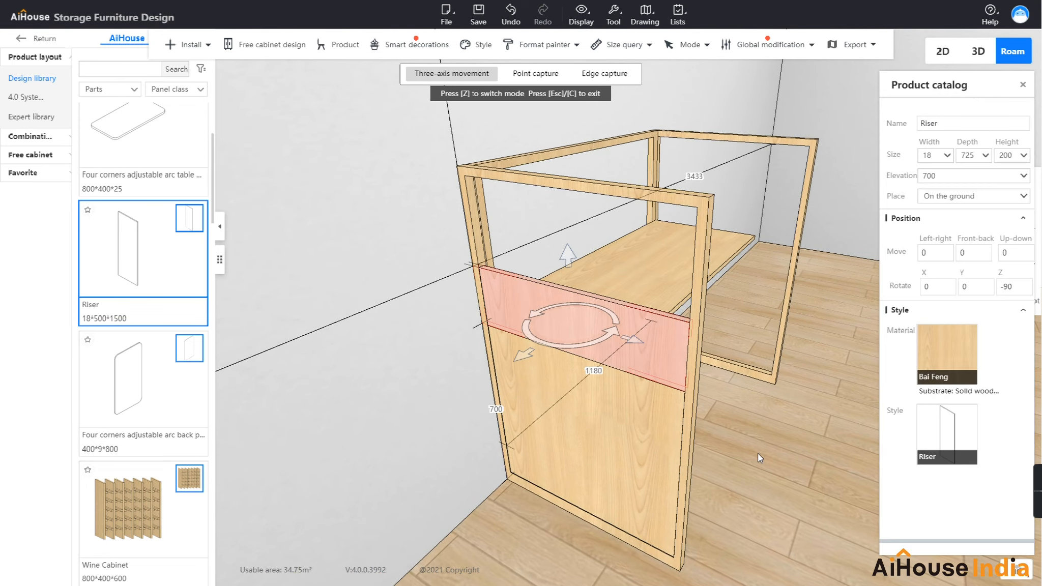
pyautogui.moveTo(747, 467)
pyautogui.mouseDown()
pyautogui.moveTo(731, 447)
pyautogui.moveTo(741, 450)
pyautogui.mouseUp()
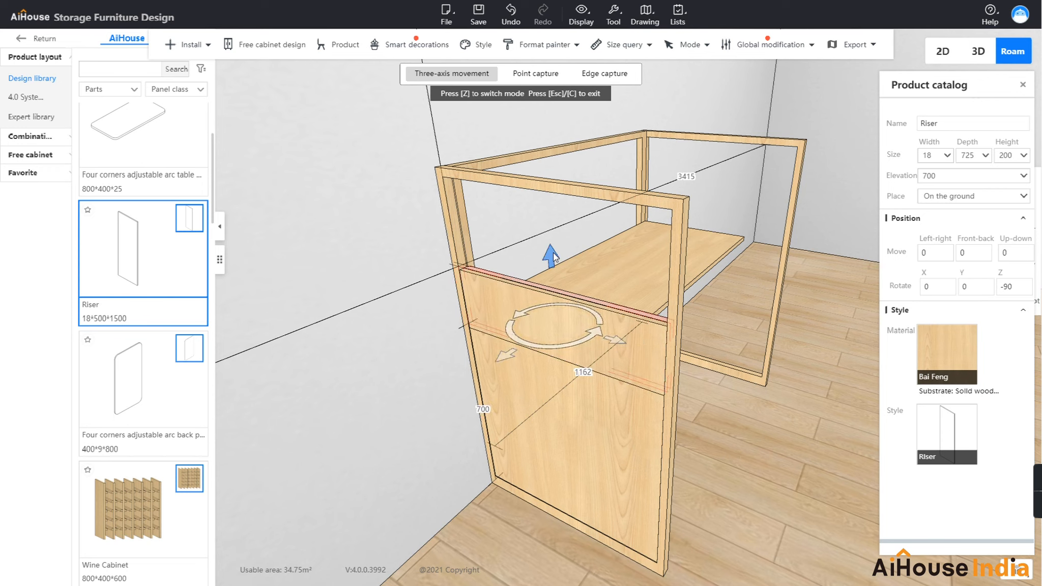
pyautogui.moveTo(553, 256); pyautogui.dragTo(545, 165)
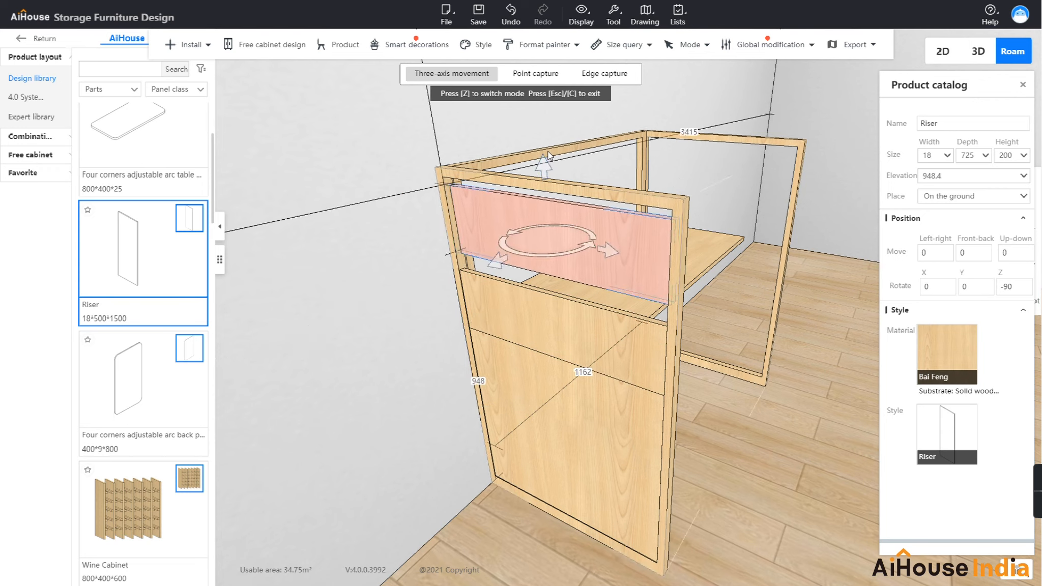
# Step: Try a left-right move of 18 on the topmost riser, then set it to -18 to align the panels
pyautogui.click(931, 253)
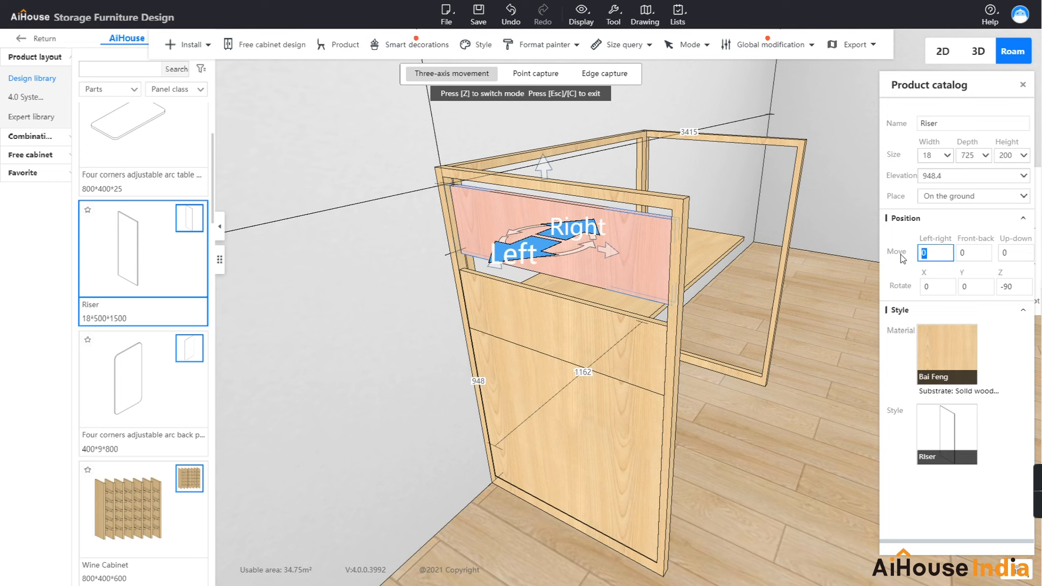
pyautogui.write('18')
pyautogui.press('Return')
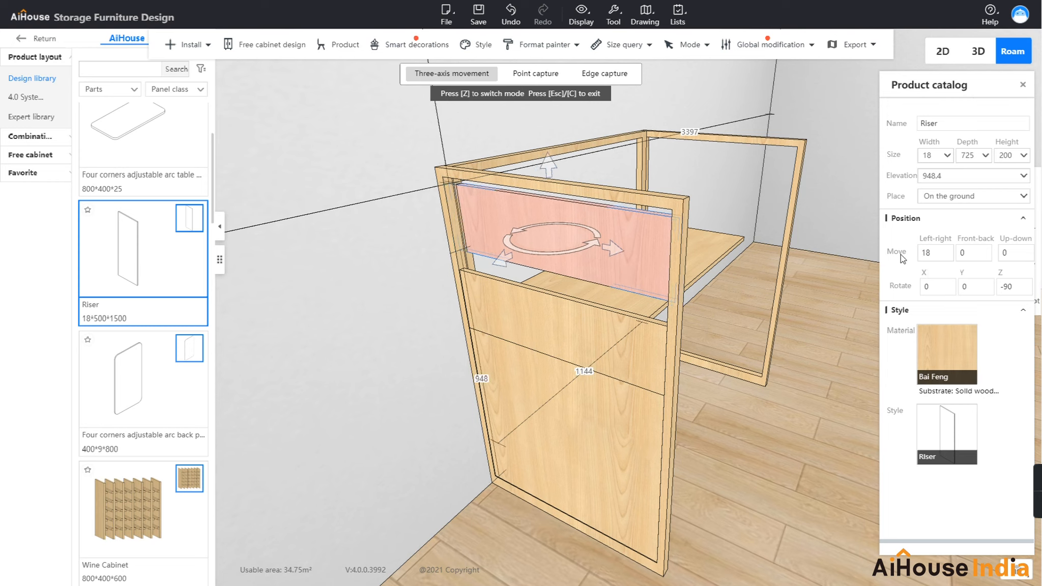
pyautogui.click(935, 253)
pyautogui.write('-18')
pyautogui.press('Return')
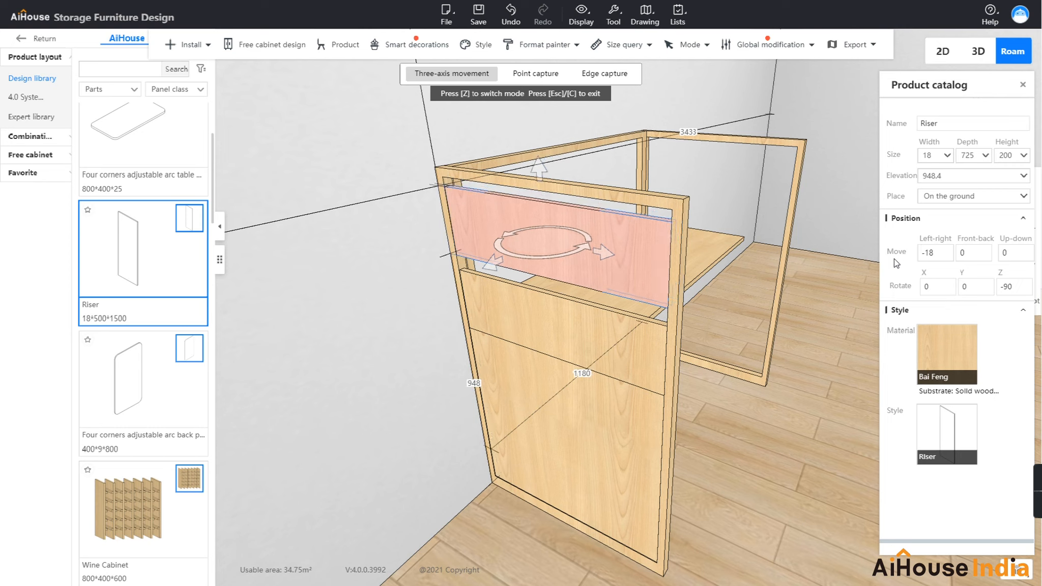
# Step: Set the topmost riser's elevation to 900 so it rests on the middle panel
pyautogui.moveTo(941, 175); pyautogui.dragTo(869, 177)
pyautogui.write('7')
pyautogui.press('BackSpace')
pyautogui.write('900')
pyautogui.press('Return')
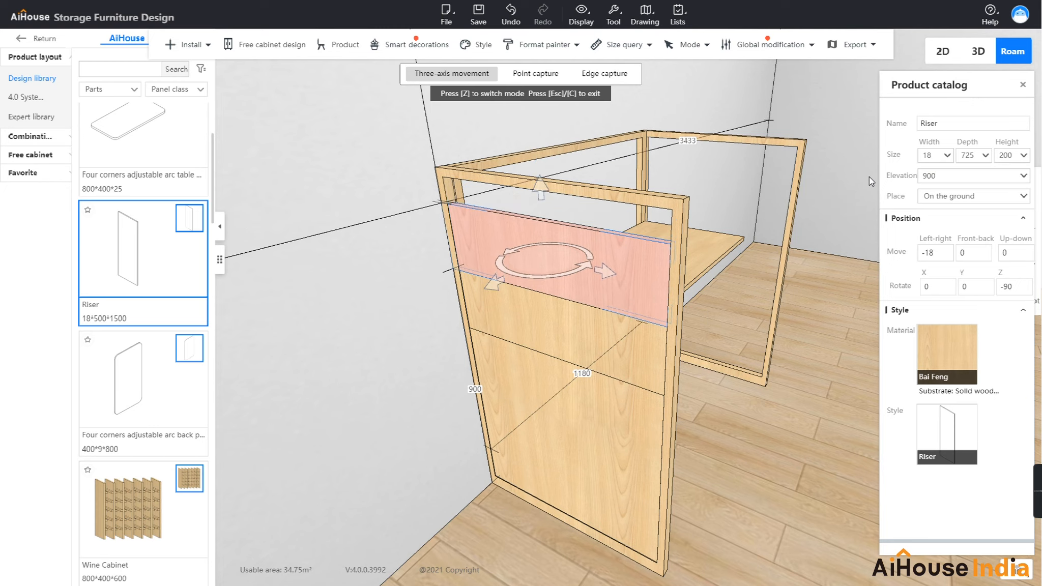
pyautogui.click(739, 431)
pyautogui.scroll(2, 755, 441)
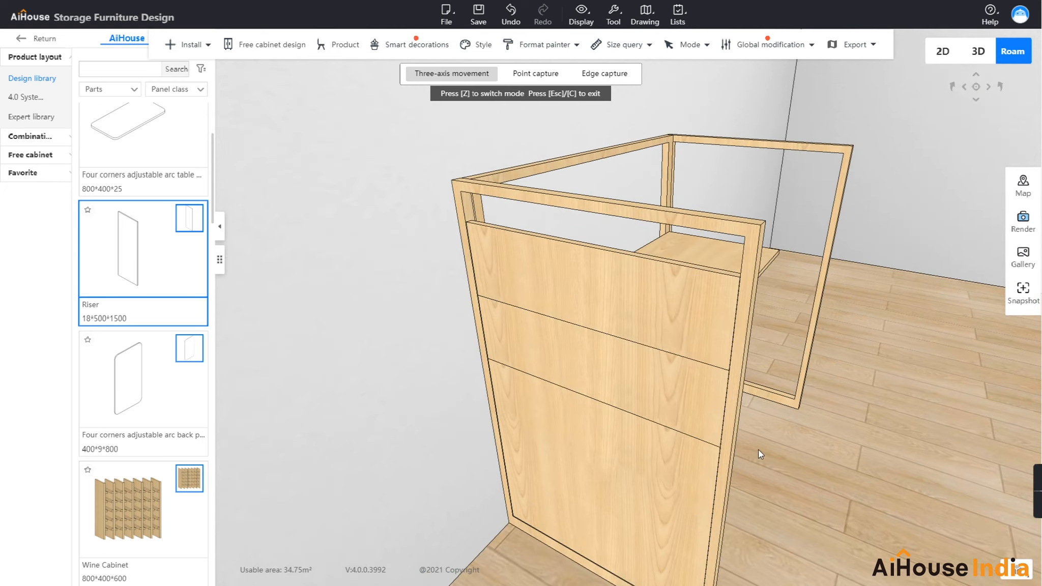
# Step: Set the topmost riser's height to 275 after trying 250, filling the remaining frame opening
pyautogui.click(692, 311)
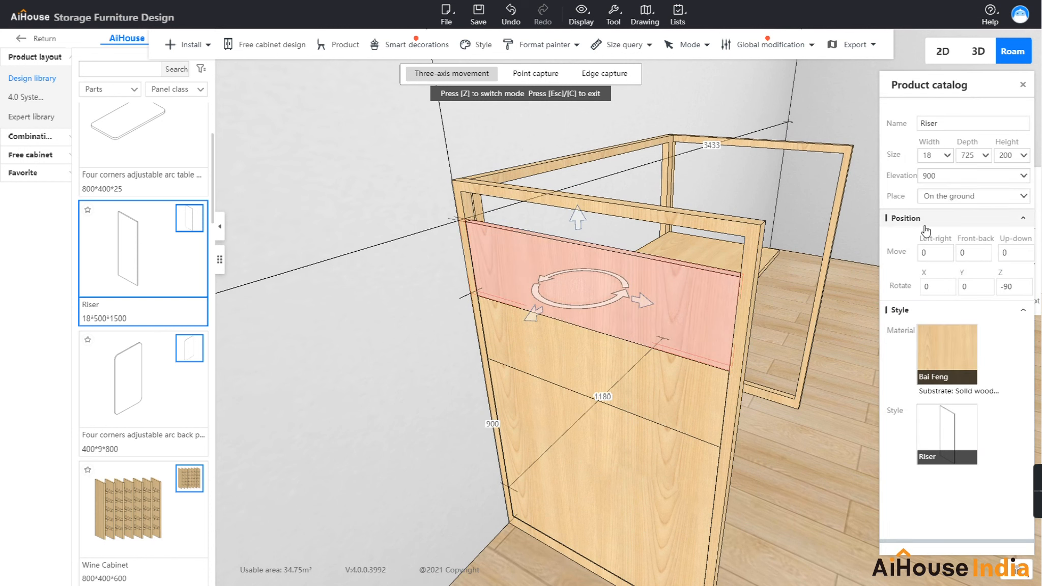
pyautogui.doubleClick(1005, 155)
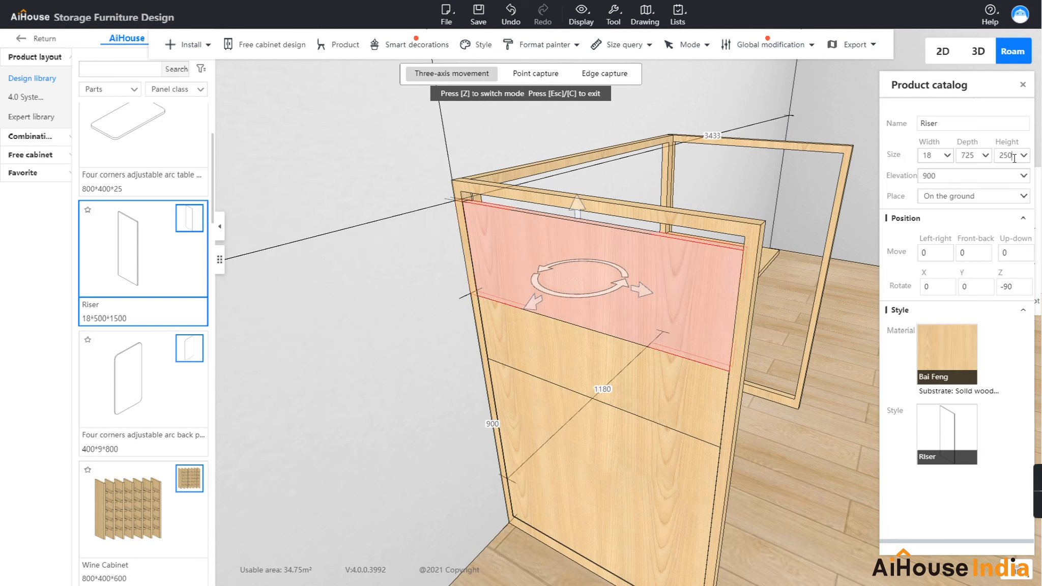
pyautogui.write('275')
pyautogui.press('Return')
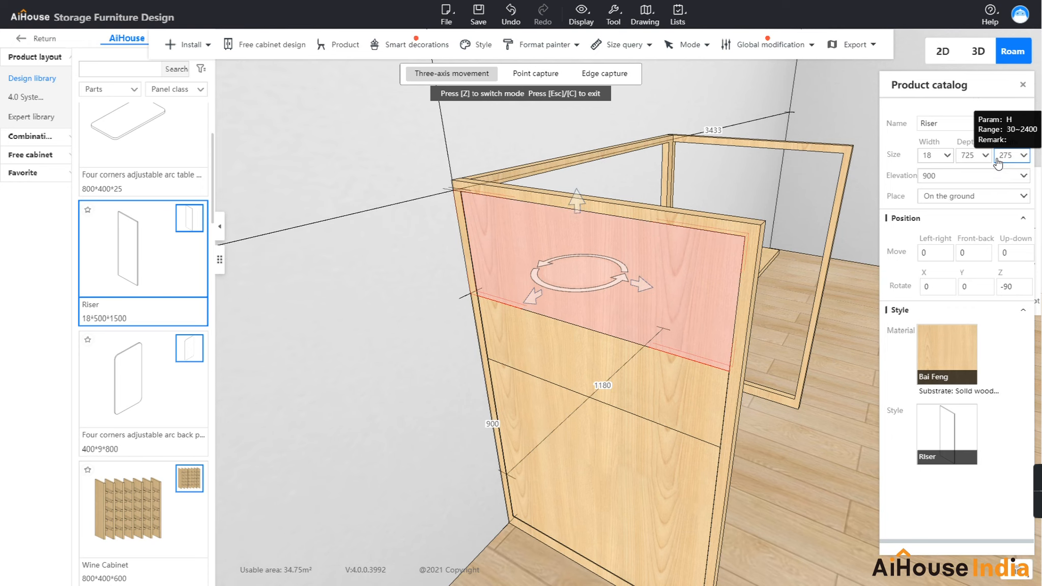
pyautogui.click(803, 457)
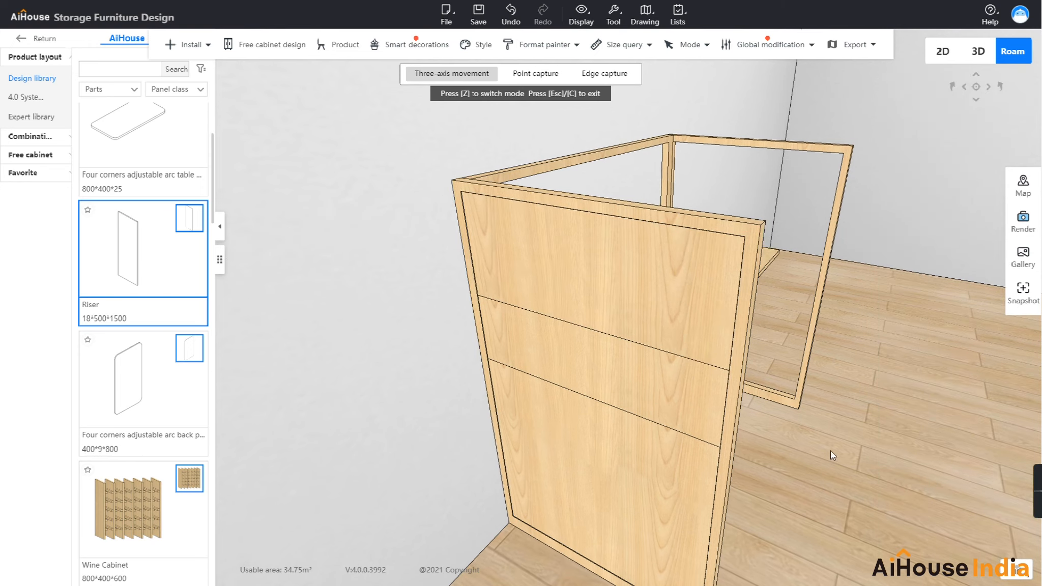
# Step: Duplicate the bottom riser and place the copy at the opposite side frame by setting the gap between them to 0
pyautogui.scroll(-3, 830, 451)
pyautogui.moveTo(772, 418); pyautogui.dragTo(690, 437)
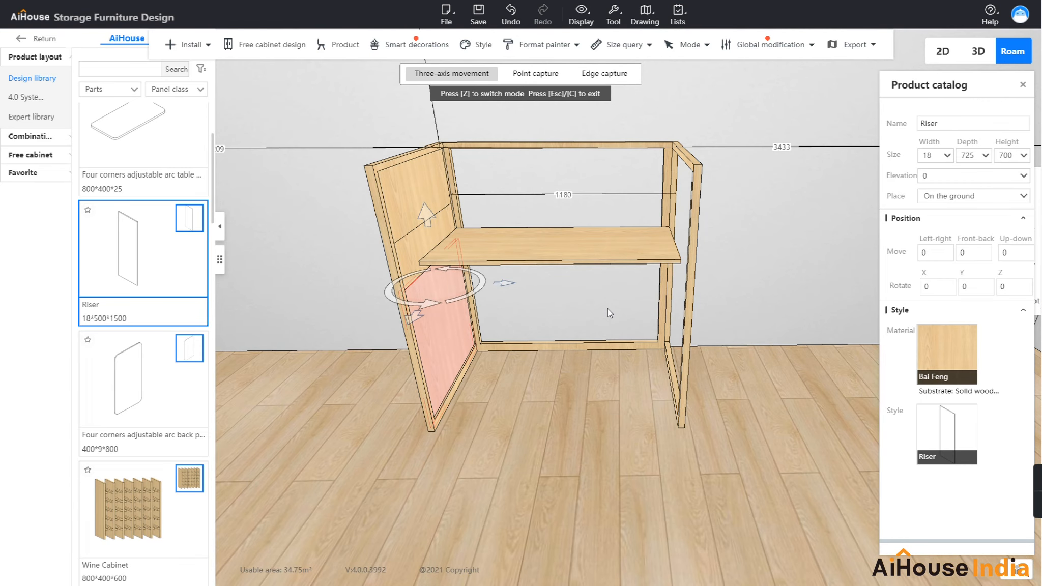
pyautogui.hotkey('ctrl', 'Right')
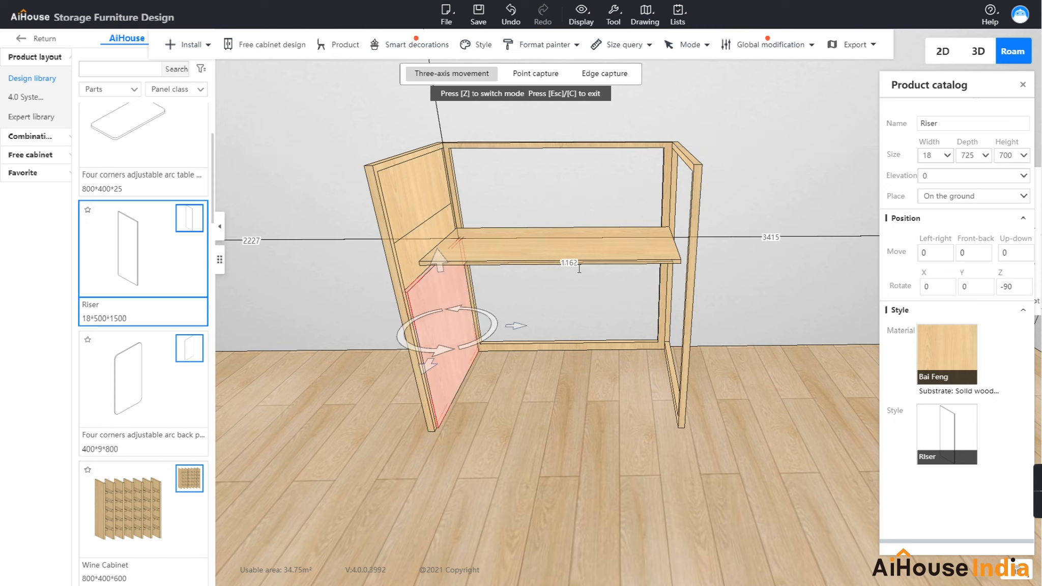
pyautogui.click(569, 262)
pyautogui.write('0')
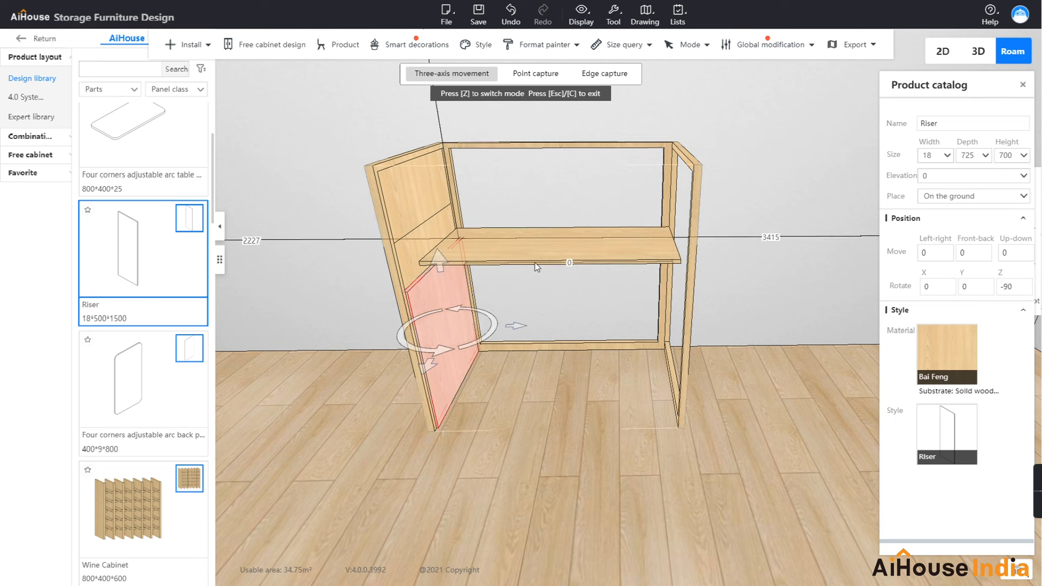
pyautogui.press('Return')
pyautogui.moveTo(794, 410); pyautogui.dragTo(756, 417, button='middle')
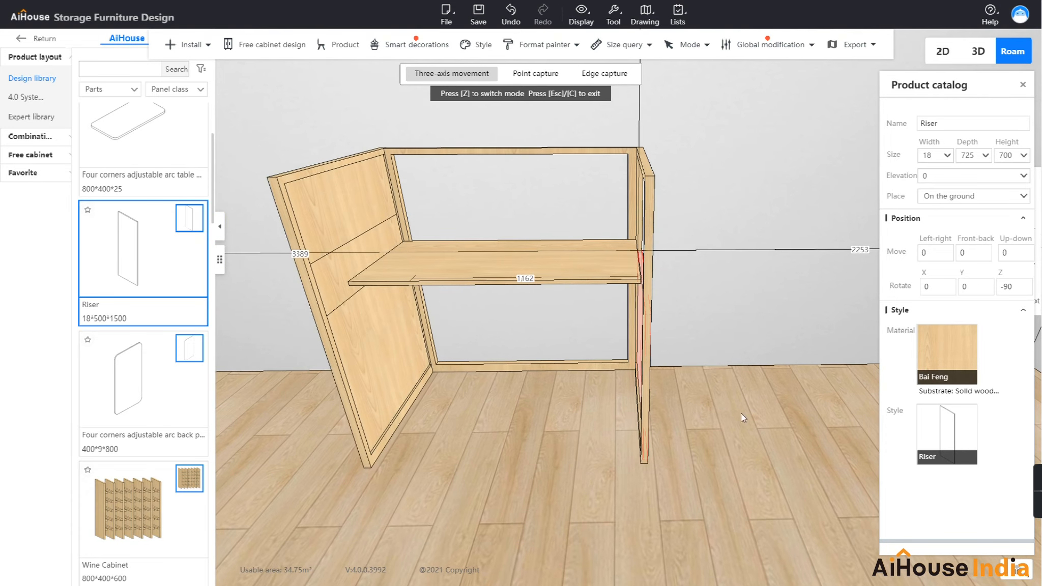
# Step: Duplicate the middle riser and place the copy in the opposite side frame by setting the gap between them to 0
pyautogui.click(347, 276)
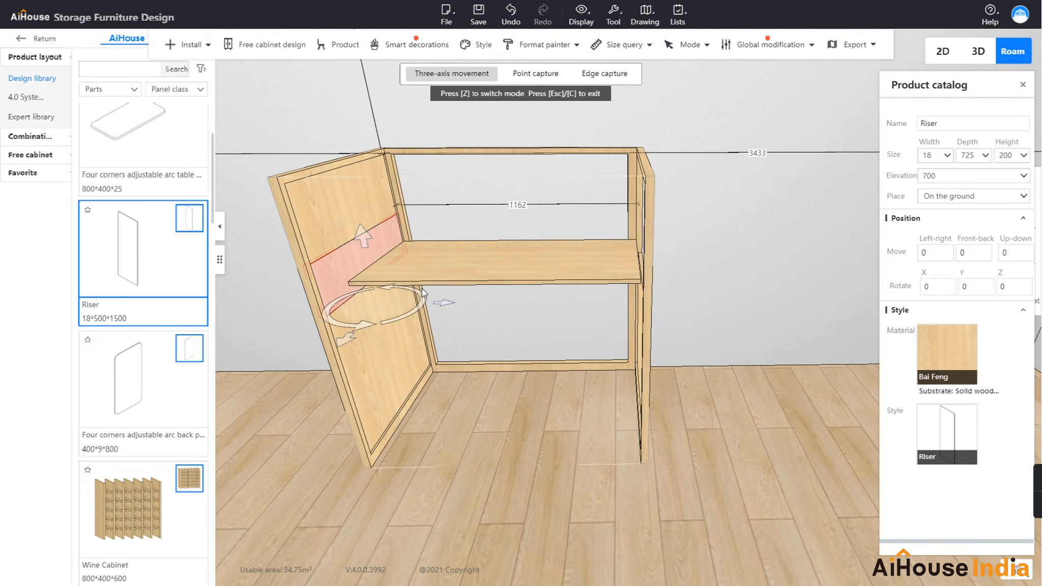
pyautogui.moveTo(435, 303); pyautogui.dragTo(441, 305)
pyautogui.click(525, 346)
pyautogui.write('0')
pyautogui.press('Return')
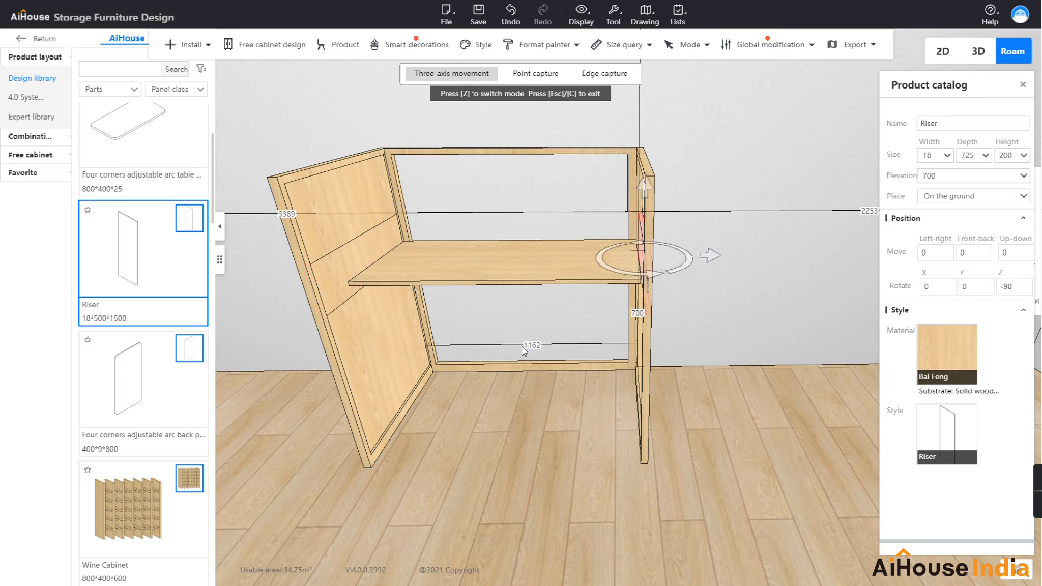
# Step: Duplicate the topmost riser to the opposite side frame, setting the gap between the two panels to 0
pyautogui.click(330, 204)
pyautogui.hotkey('ctrl', 'Right')
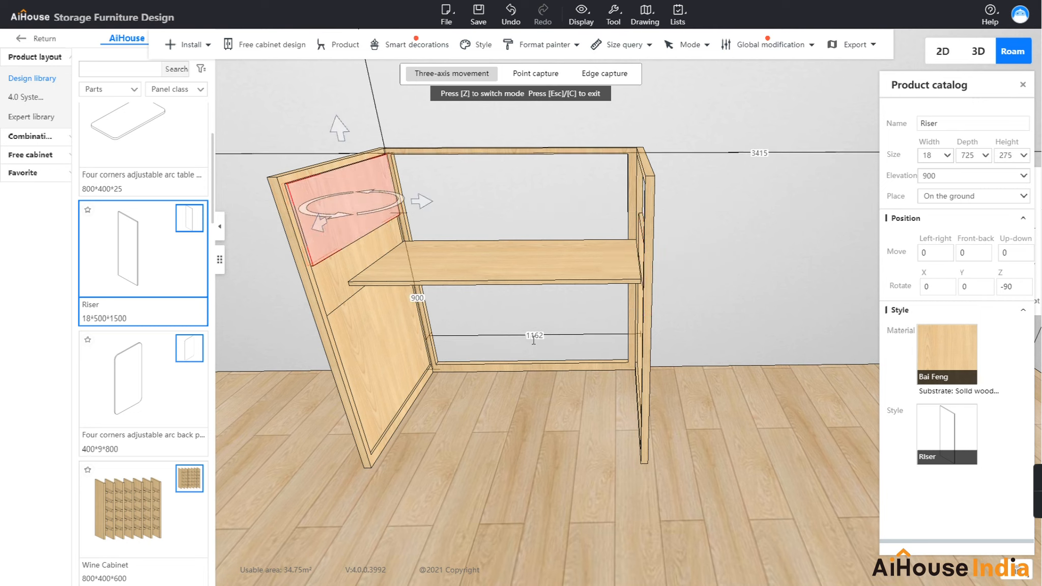
pyautogui.click(529, 337)
pyautogui.write('0')
pyautogui.press('Return')
pyautogui.scroll(3, 797, 372)
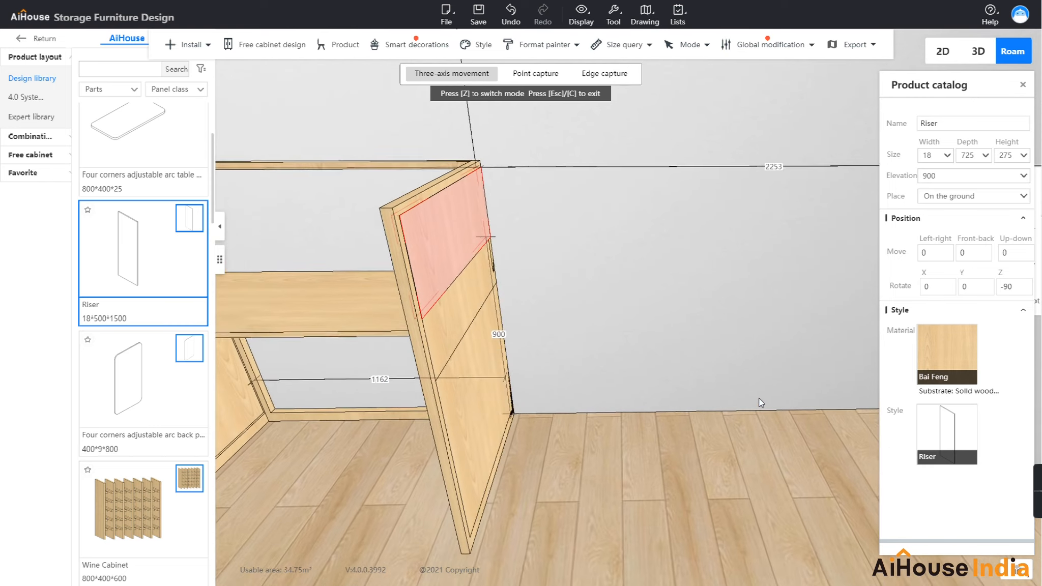
# Step: Try a left-right move of -18 on the copied bottom riser, then set it to -10 to inset the panel
pyautogui.moveTo(693, 461); pyautogui.dragTo(455, 380)
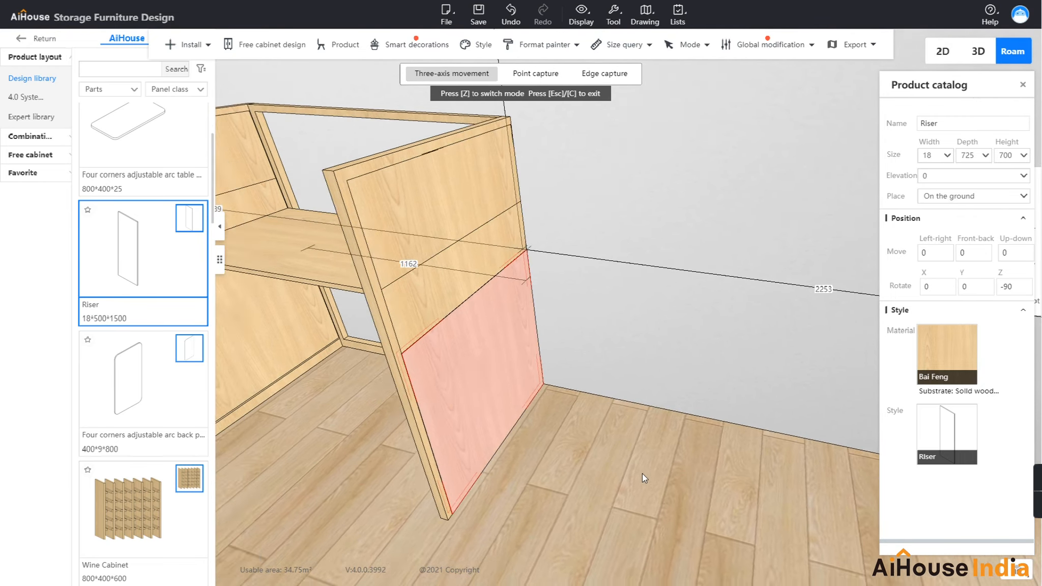
pyautogui.moveTo(642, 473); pyautogui.dragTo(372, 412)
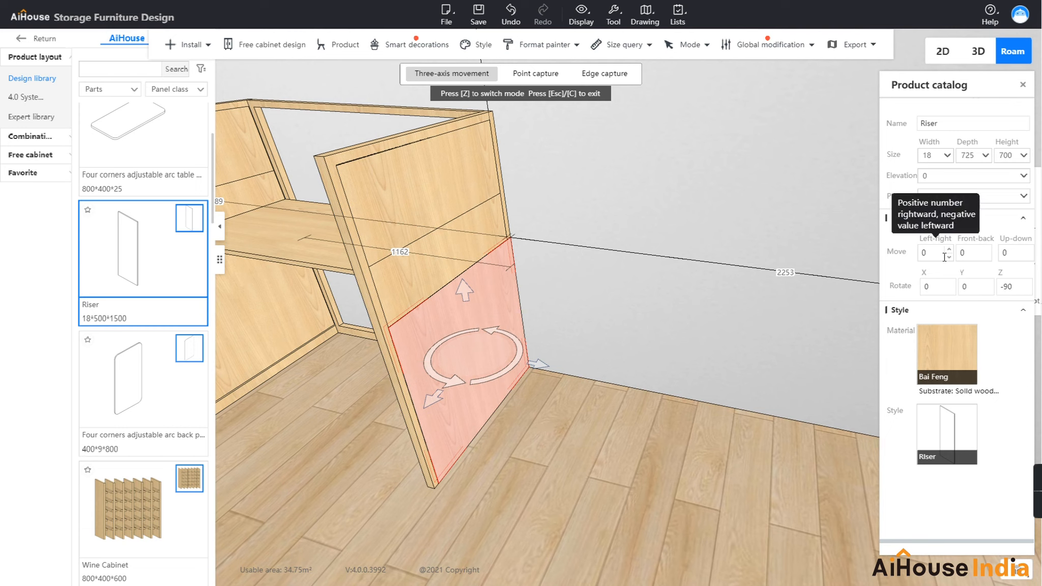
pyautogui.click(935, 254)
pyautogui.write('-18')
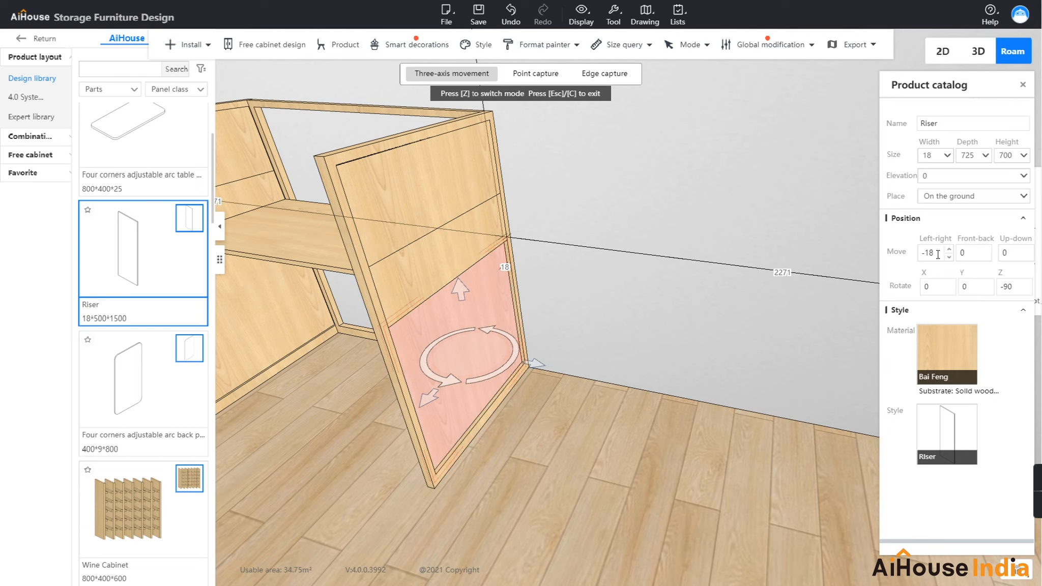
pyautogui.press('Return')
pyautogui.write('-10')
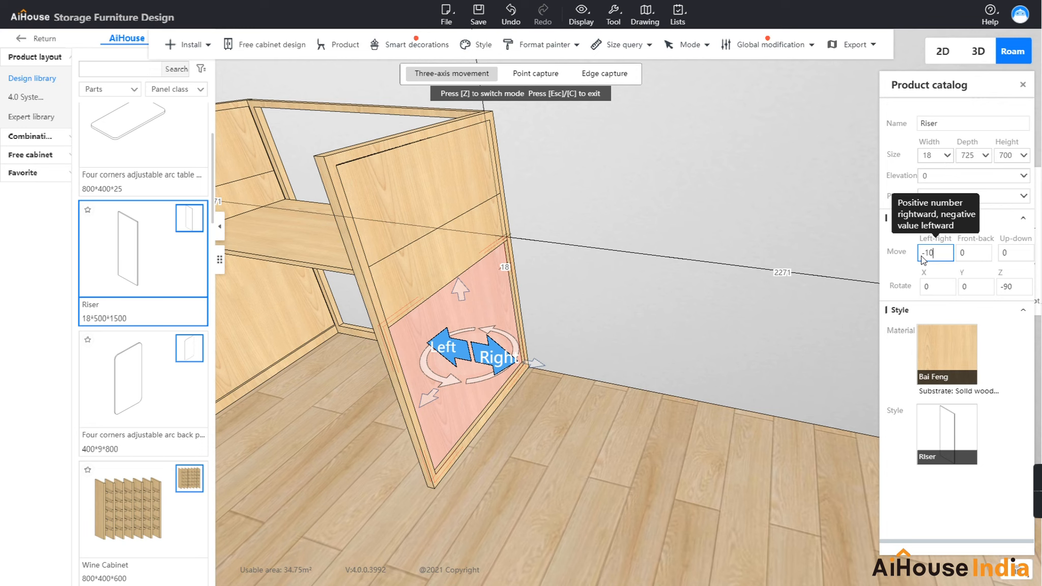
pyautogui.press('Return')
pyautogui.click(636, 448)
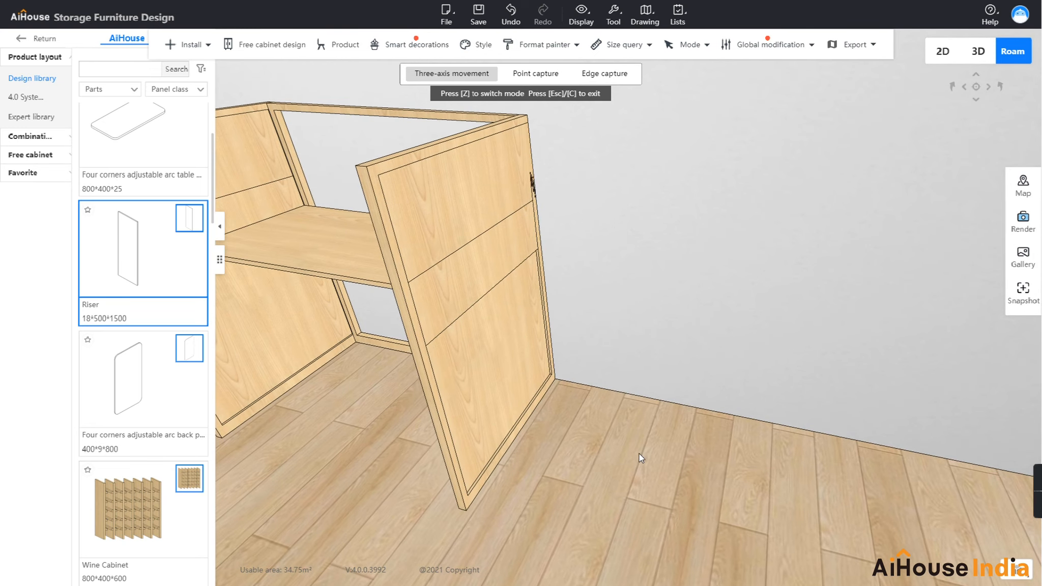
# Step: Set the left-right move of the copied middle and topmost risers to -10 to align them with the bottom panel
pyautogui.click(534, 365)
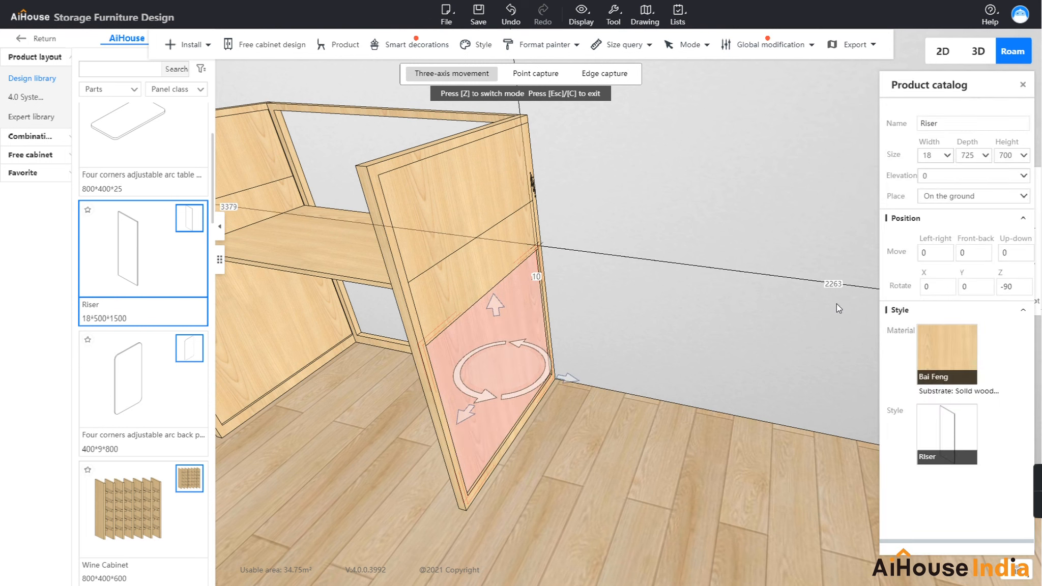
pyautogui.click(933, 254)
pyautogui.write('-10')
pyautogui.press('Return')
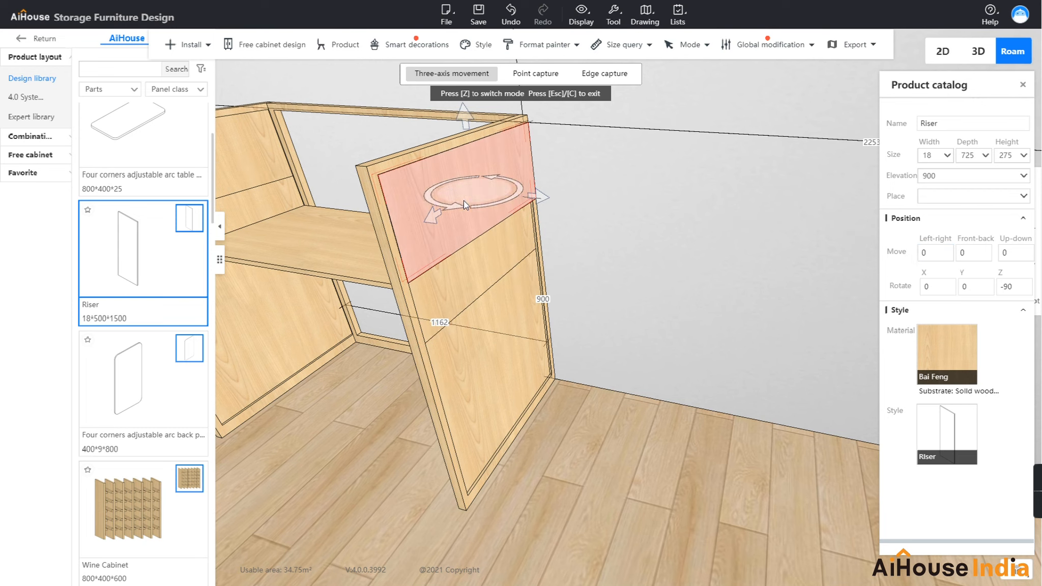
pyautogui.click(925, 252)
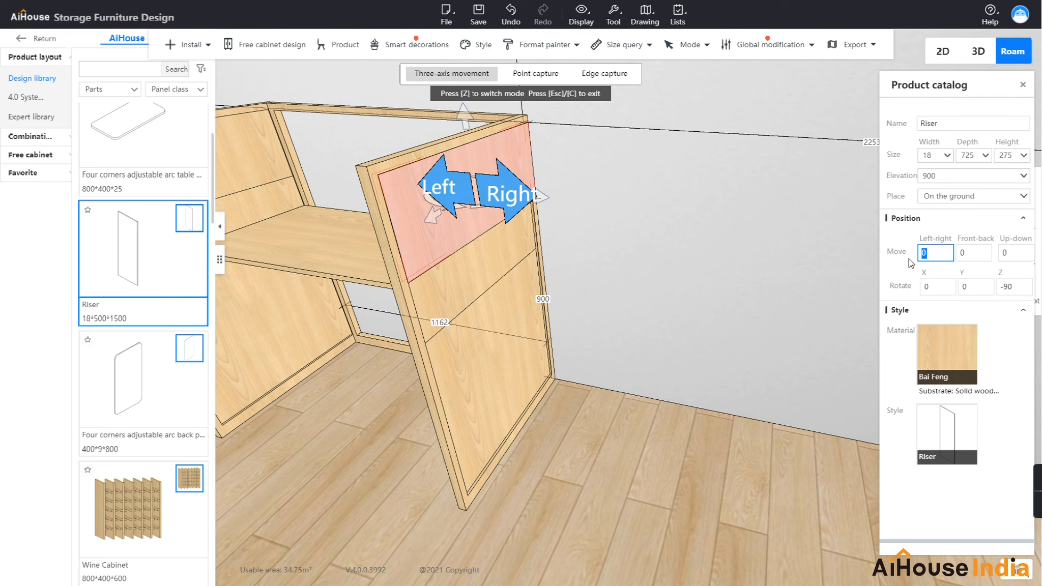
pyautogui.write('-10')
pyautogui.press('Return')
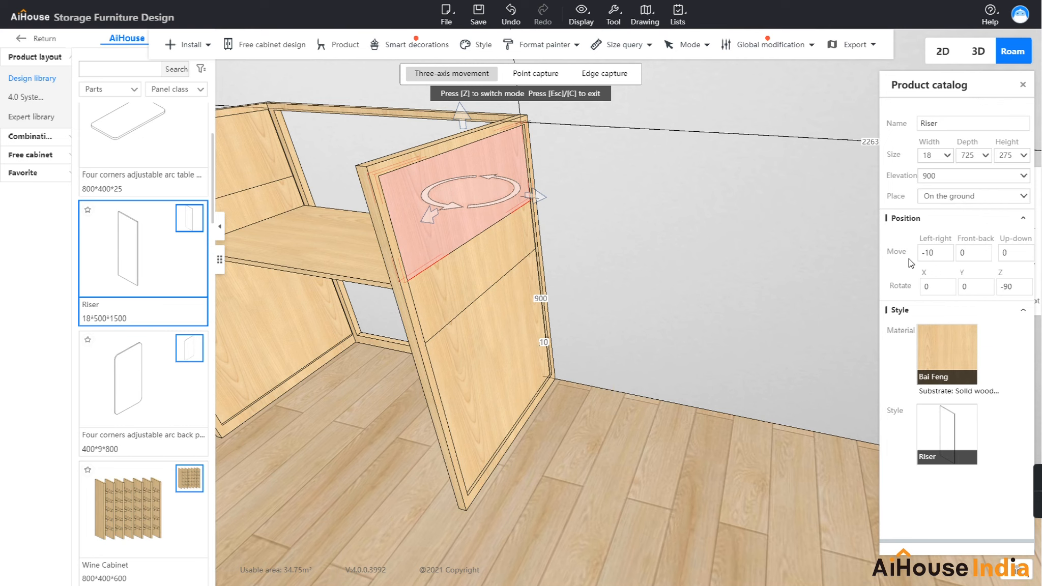
pyautogui.click(636, 486)
# Step: Duplicate the back riser above the shelf upward into the open gap, placing the copy at an elevation of about 982
pyautogui.moveTo(636, 486); pyautogui.dragTo(720, 478)
pyautogui.click(593, 300)
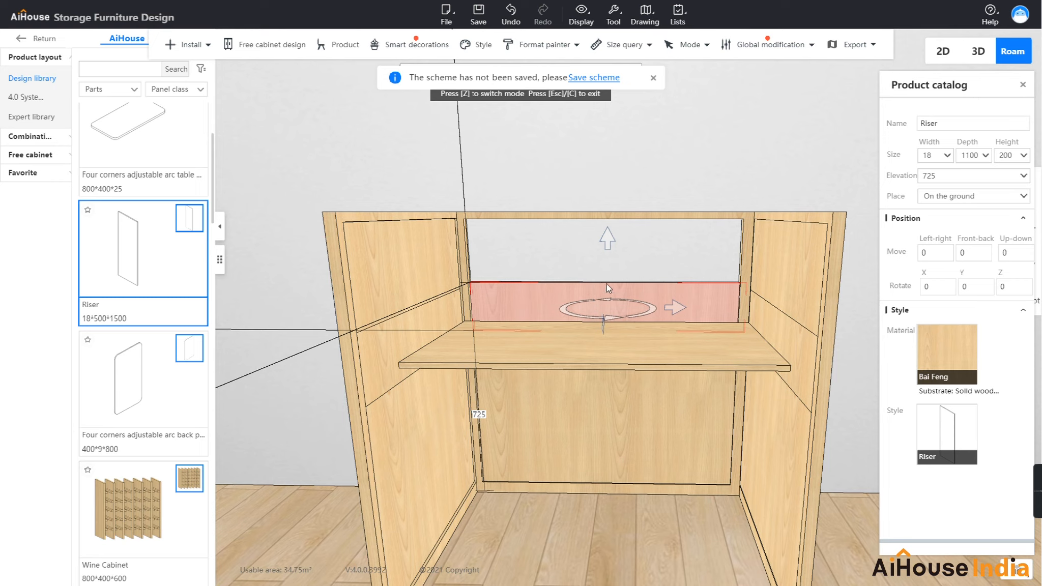
pyautogui.click(672, 186)
pyautogui.scroll(-2, 669, 183)
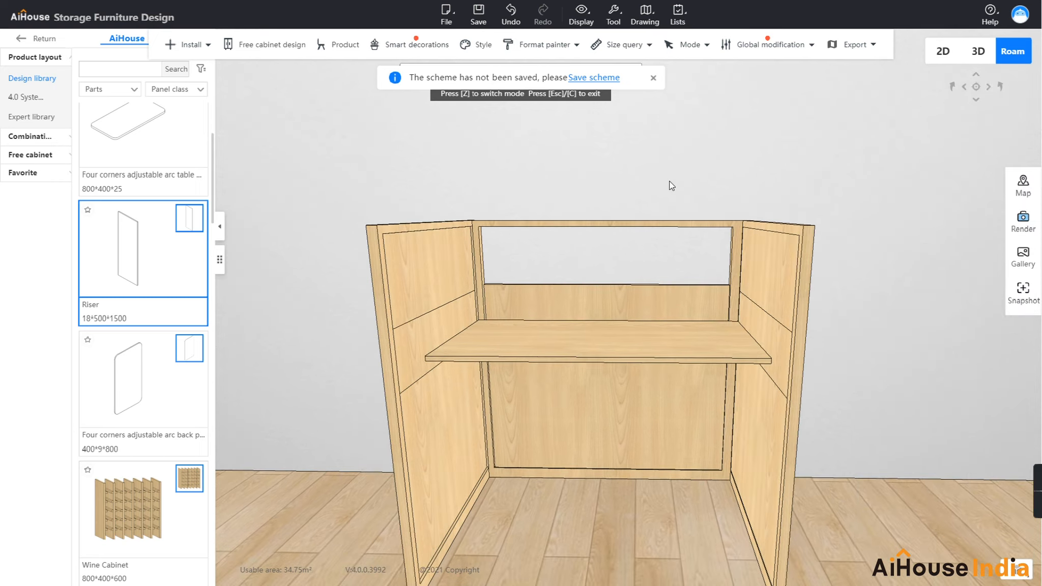
pyautogui.scroll(-2, 818, 227)
pyautogui.scroll(-1, 818, 227)
pyautogui.moveTo(818, 226); pyautogui.dragTo(800, 299)
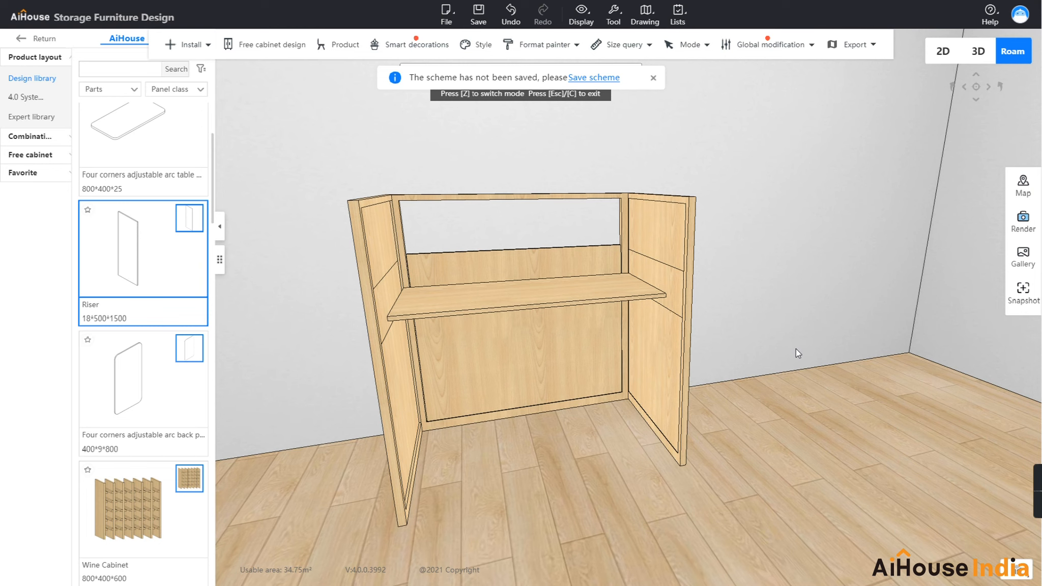
pyautogui.scroll(3, 798, 376)
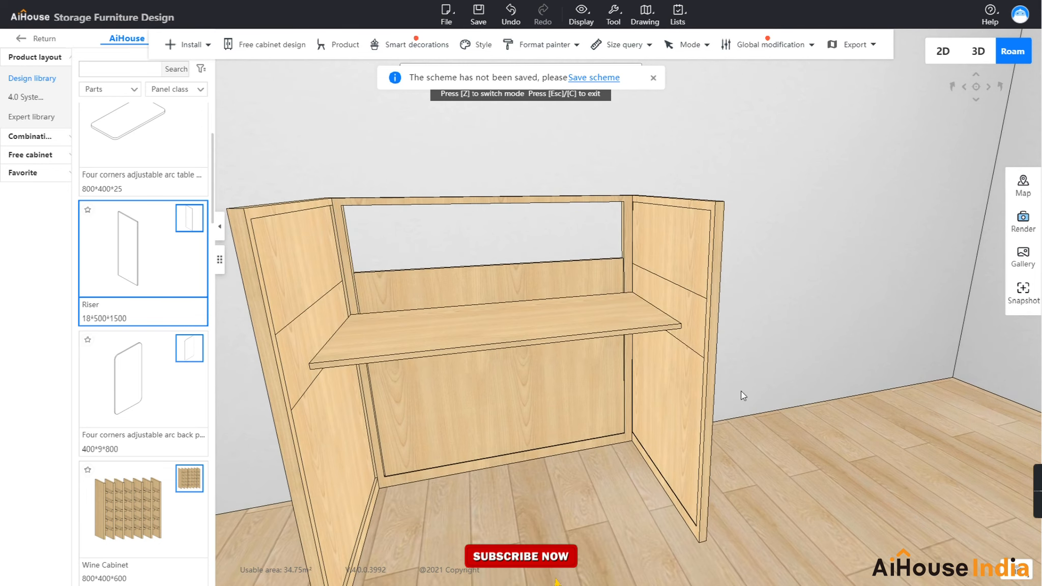
pyautogui.click(494, 299)
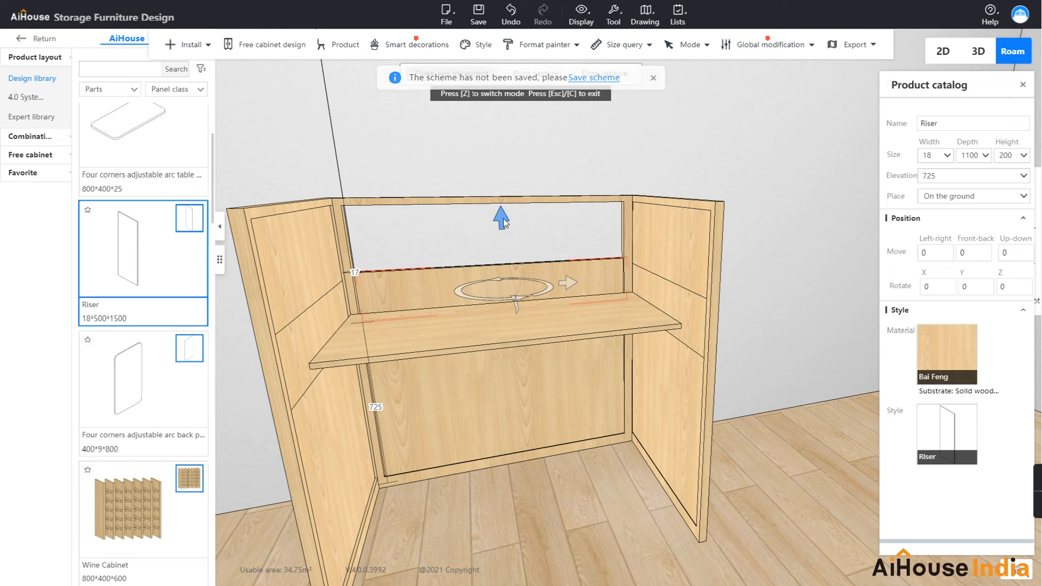
pyautogui.moveTo(503, 218); pyautogui.dragTo(504, 150)
# Step: Set the copied back riser's left-right move to -10 and its elevation to 900
pyautogui.click(939, 253)
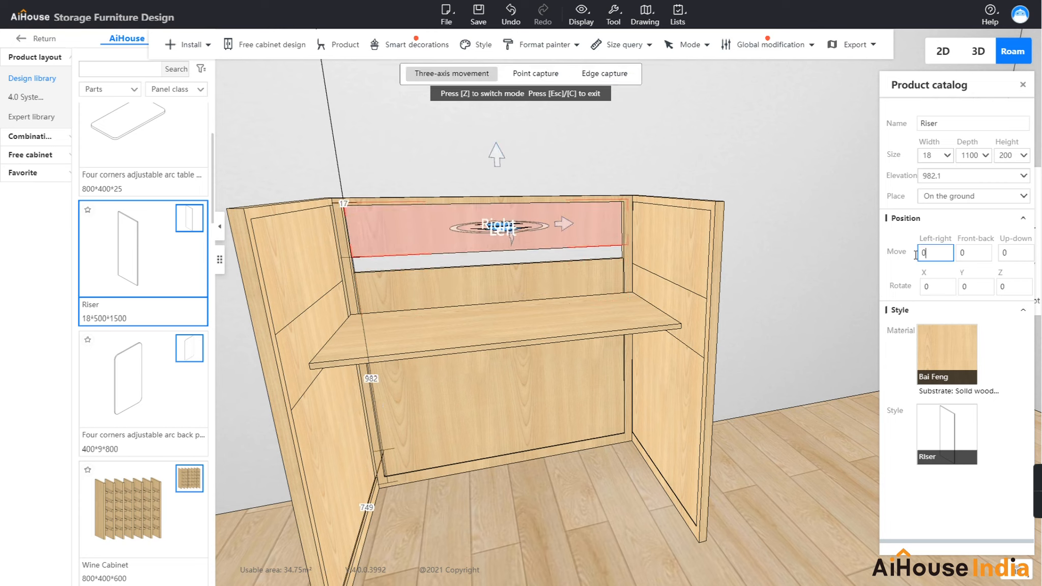
pyautogui.write('-10')
pyautogui.press('Return')
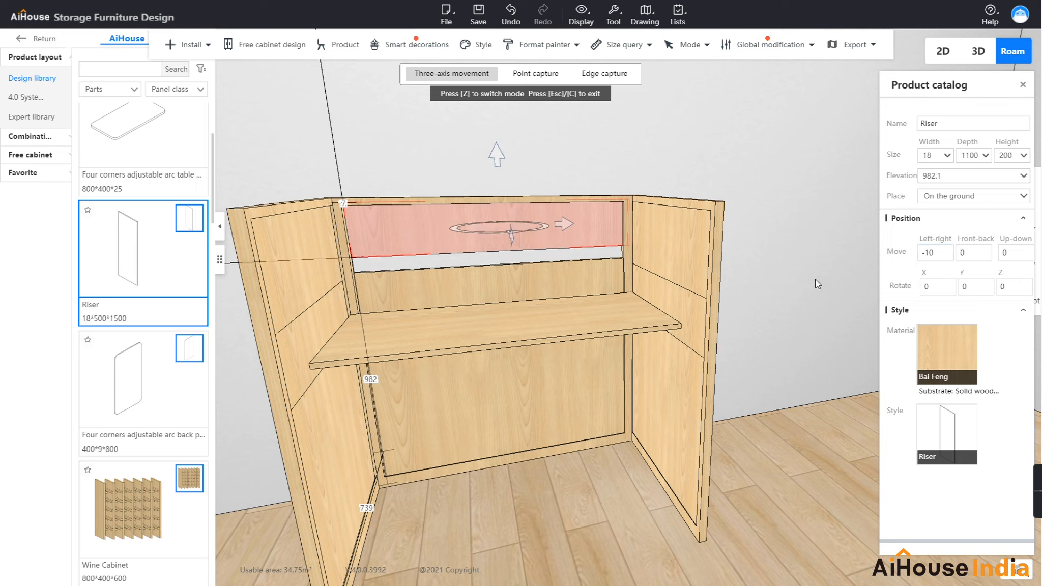
pyautogui.click(947, 177)
pyautogui.write('900')
pyautogui.press('Return')
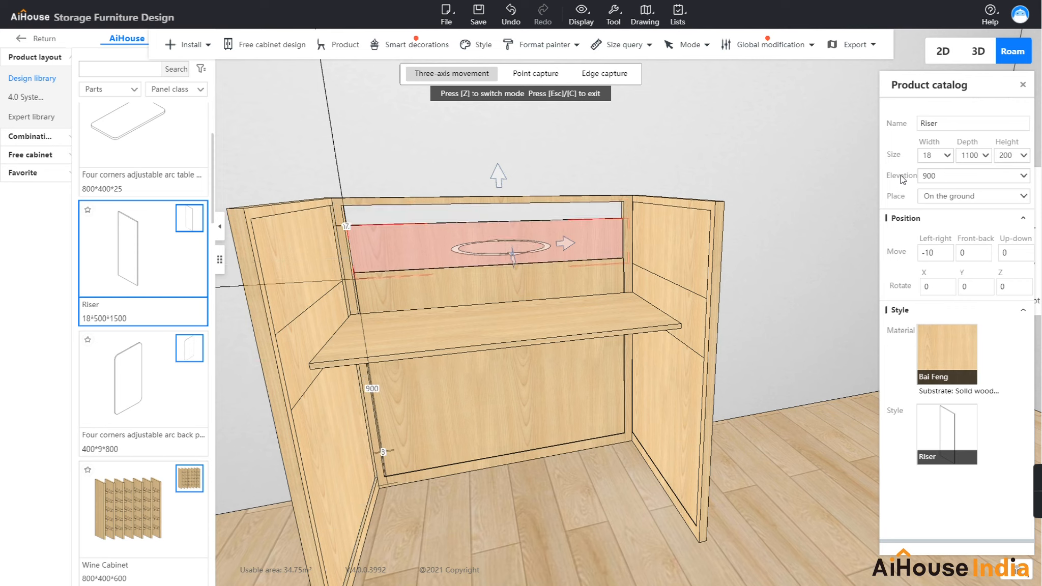
# Step: Set the top back riser's height to 270 after trying 265, filling the remaining frame opening
pyautogui.click(1013, 154)
pyautogui.write('265')
pyautogui.press('Return')
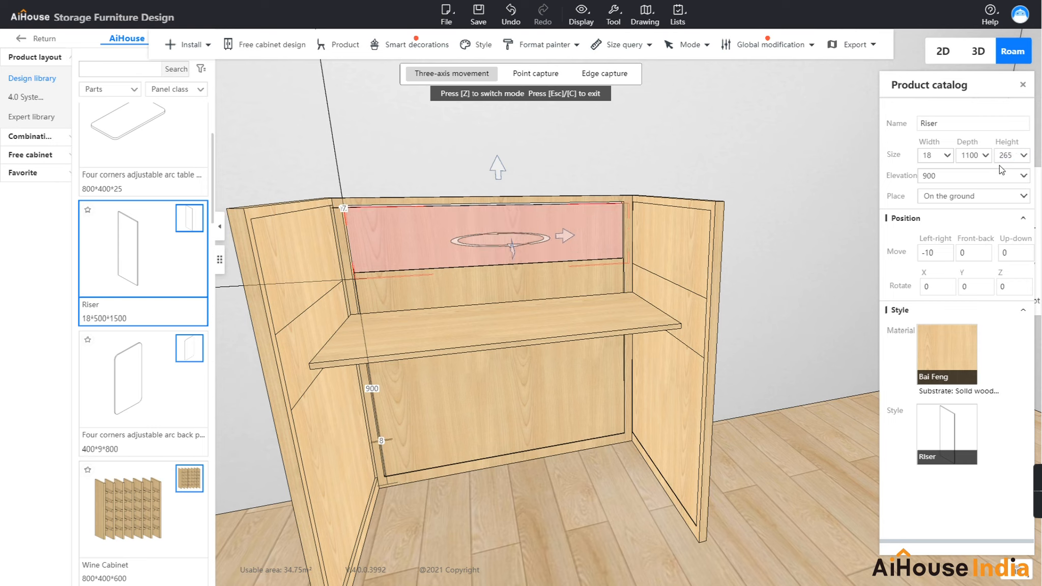
pyautogui.click(1001, 155)
pyautogui.write('270')
pyautogui.press('Return')
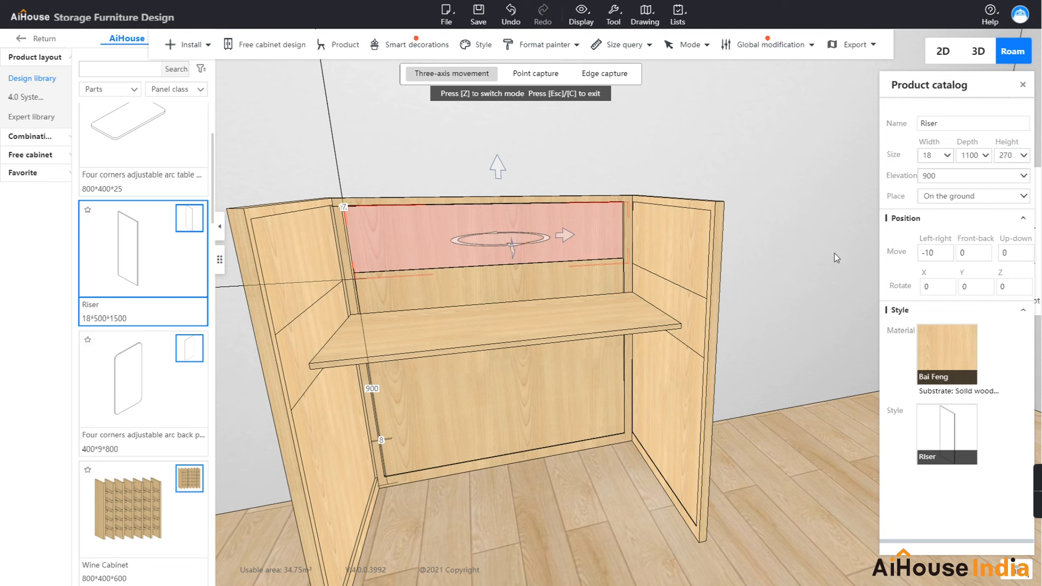
pyautogui.click(817, 254)
pyautogui.scroll(-5, 796, 270)
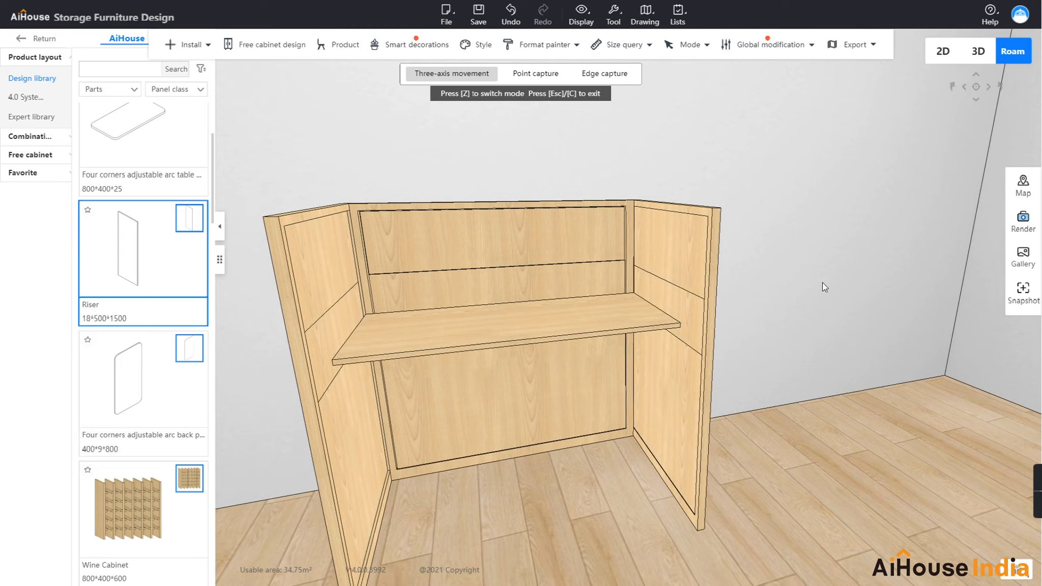
# Step: Place the X-IAA-15HO-01 low cabinet from the 4.0 system library under the desk shelf
pyautogui.scroll(5, 625, 380)
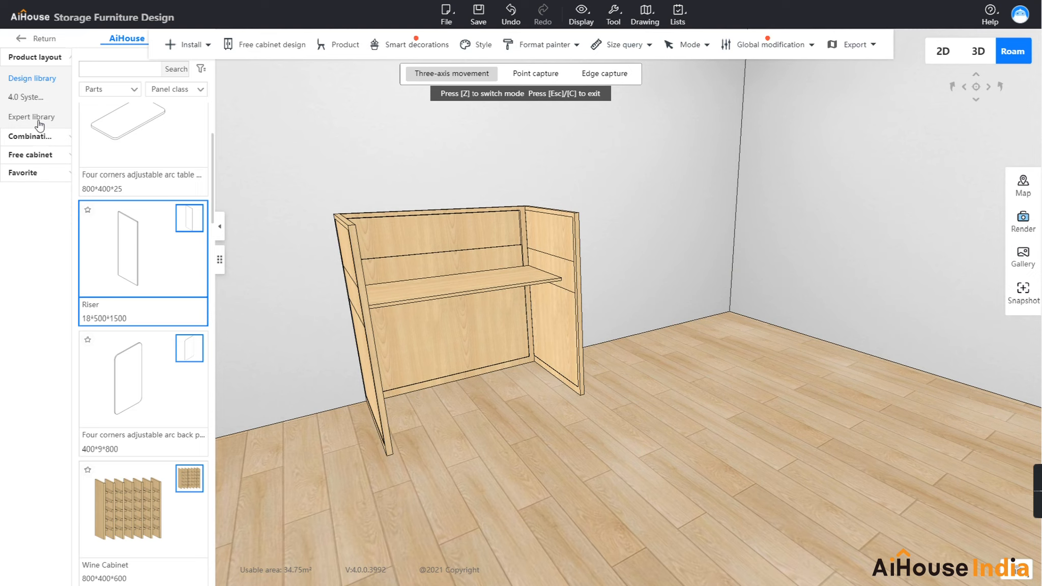
pyautogui.click(26, 80)
pyautogui.click(22, 97)
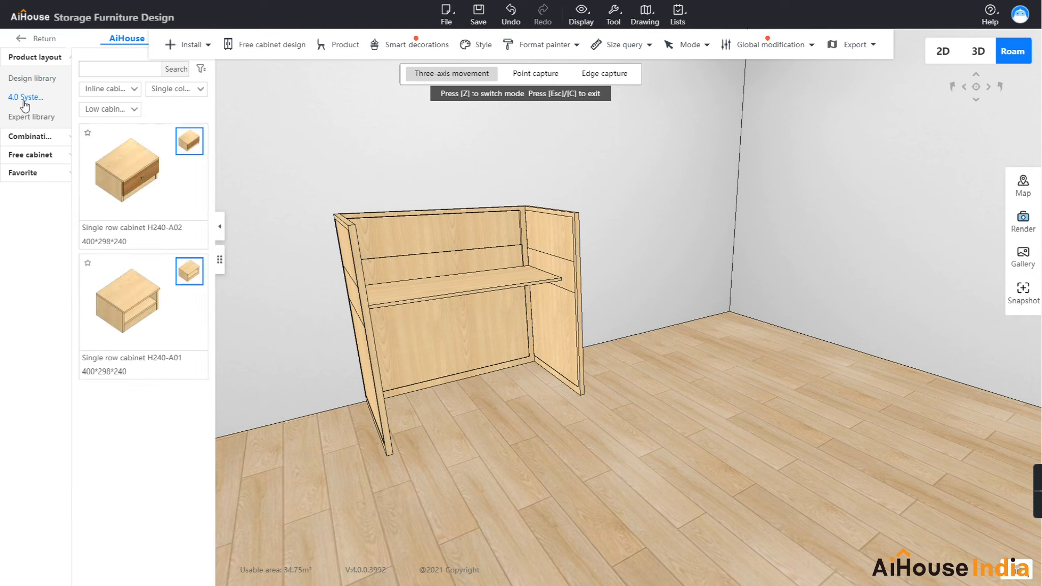
pyautogui.scroll(-8, 178, 486)
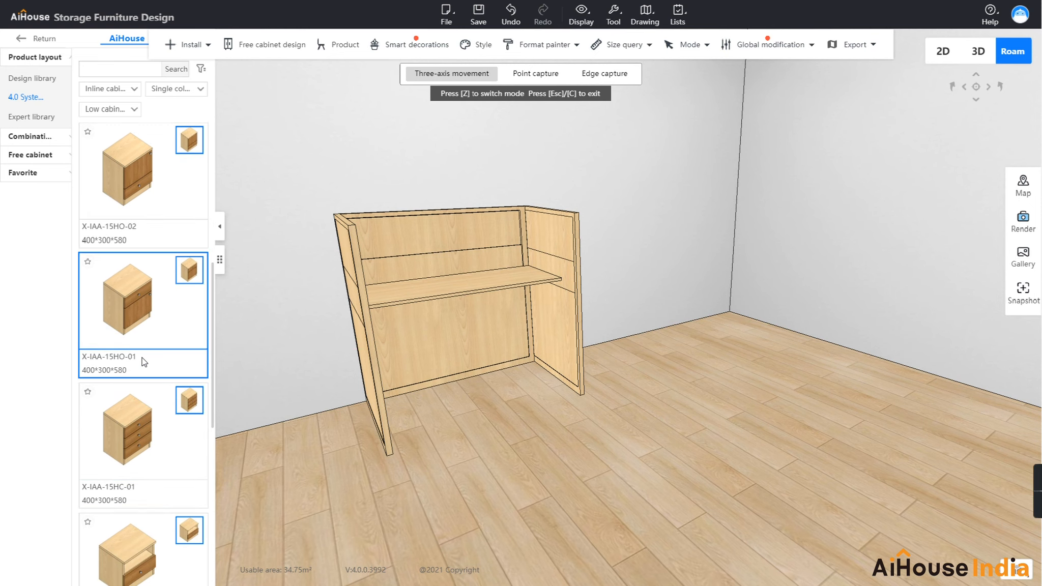
pyautogui.moveTo(125, 316); pyautogui.dragTo(490, 387)
pyautogui.scroll(5, 532, 437)
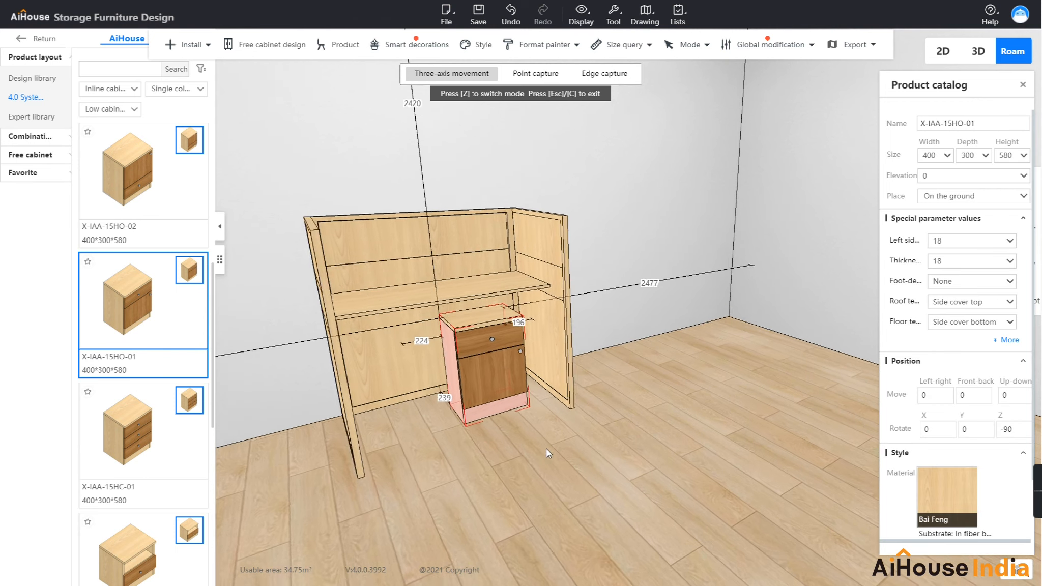
# Step: Set the low cabinet's depth to 500 after trying 450
pyautogui.click(968, 155)
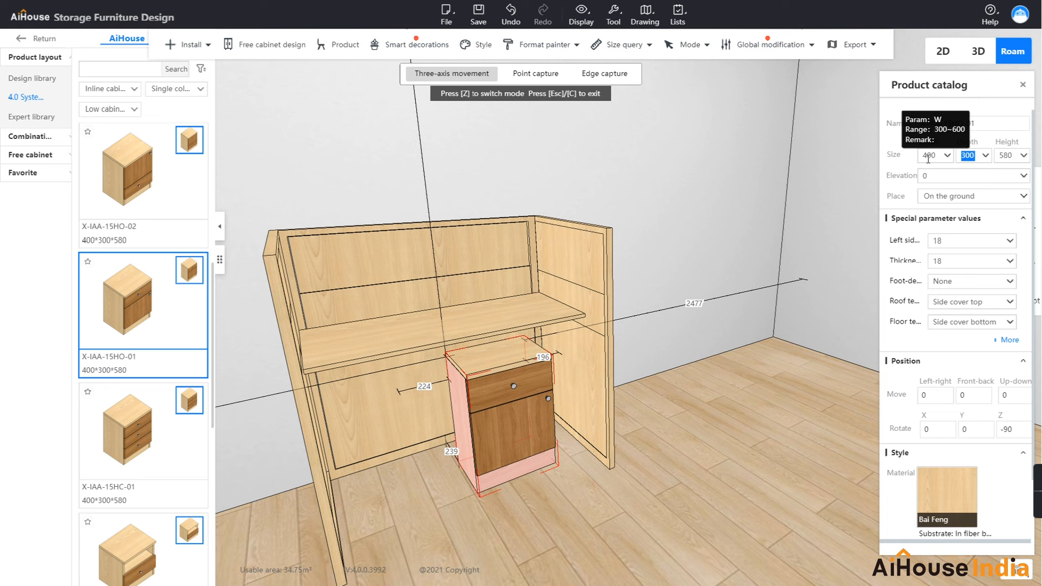
pyautogui.write('450')
pyautogui.press('Return')
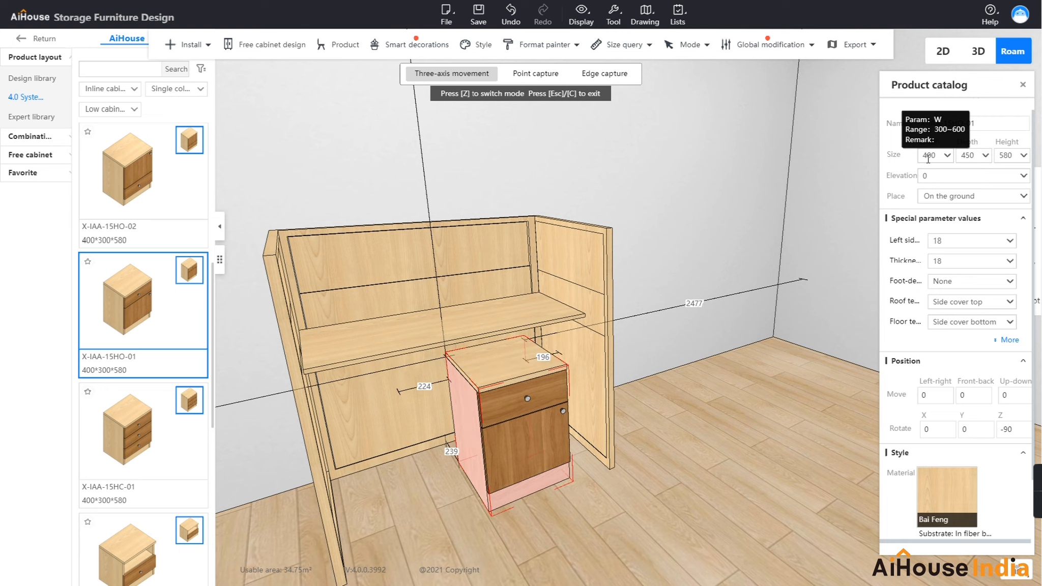
pyautogui.click(963, 156)
pyautogui.write('50')
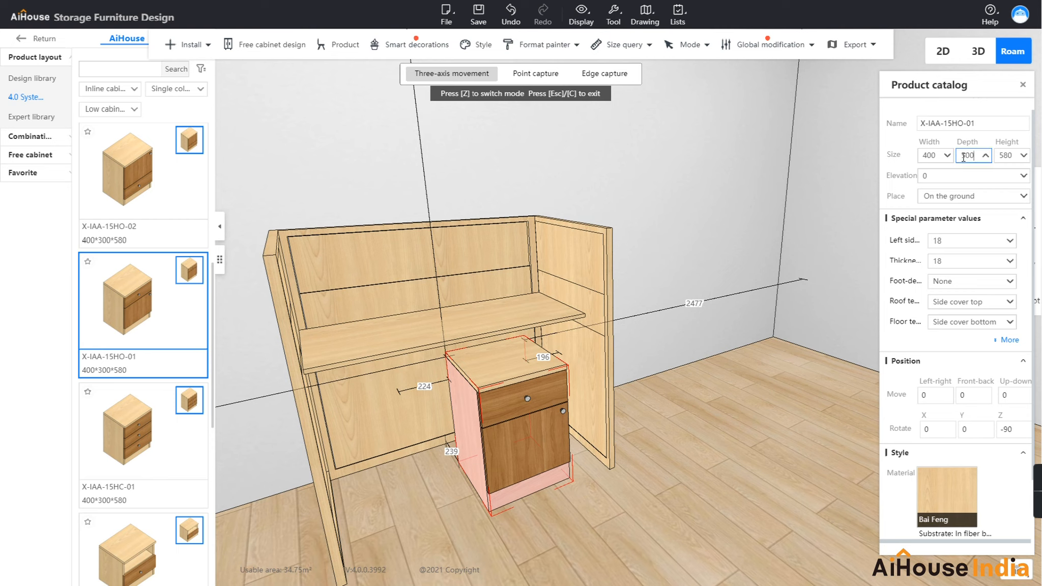
pyautogui.write('0')
pyautogui.press('Return')
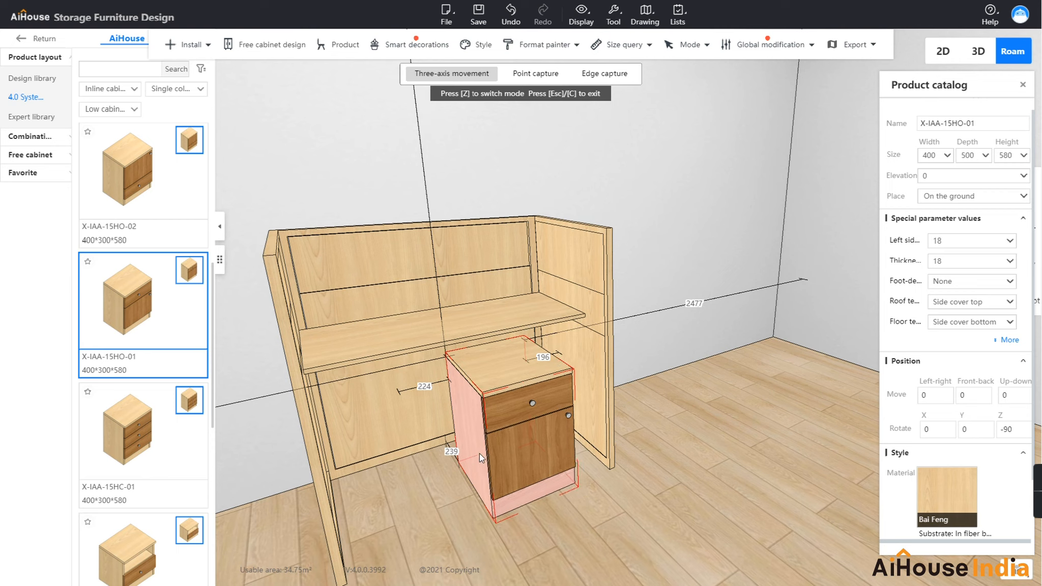
# Step: Set the low cabinet's gaps to the back panel and the nearer side frame to 0
pyautogui.moveTo(459, 452); pyautogui.dragTo(442, 452)
pyautogui.write('0')
pyautogui.press('Return')
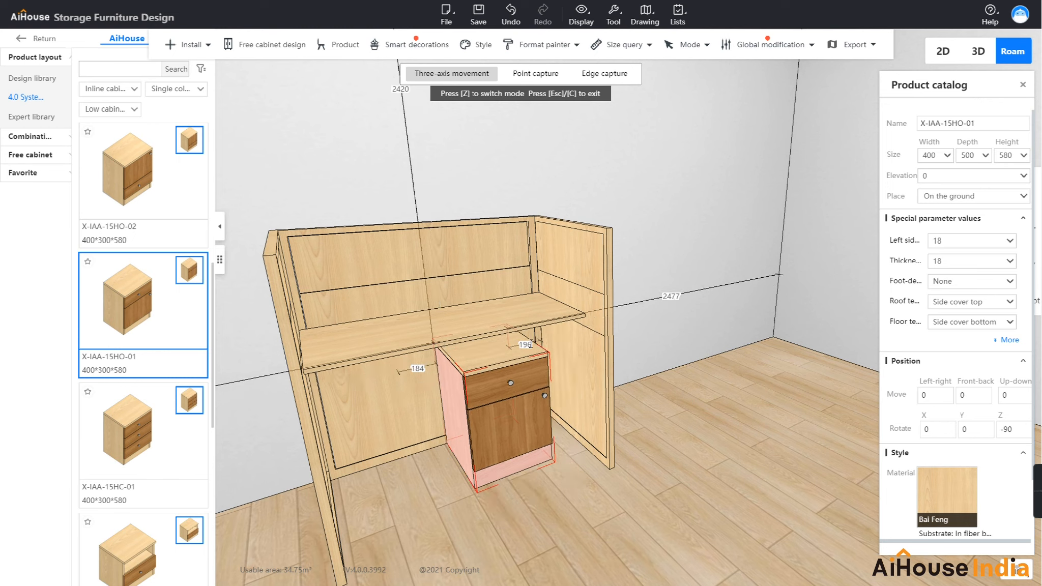
pyautogui.click(531, 344)
pyautogui.write('0')
pyautogui.press('Return')
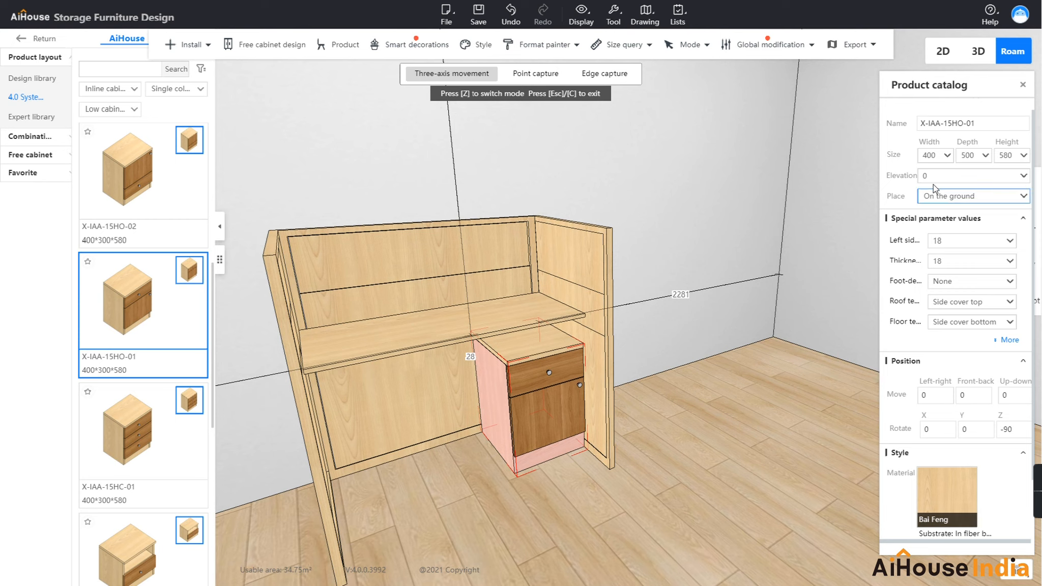
# Step: Set the low cabinet's height to 600
pyautogui.click(1007, 156)
pyautogui.write('600')
pyautogui.press('Return')
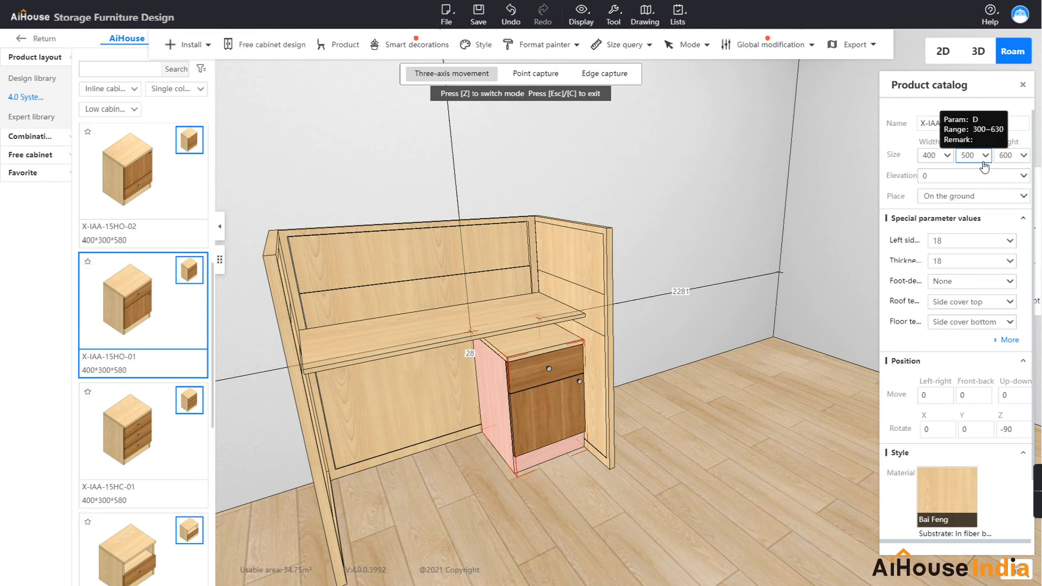
# Step: Set the low cabinet's height to 650 and its depth to 550
pyautogui.scroll(3, 750, 473)
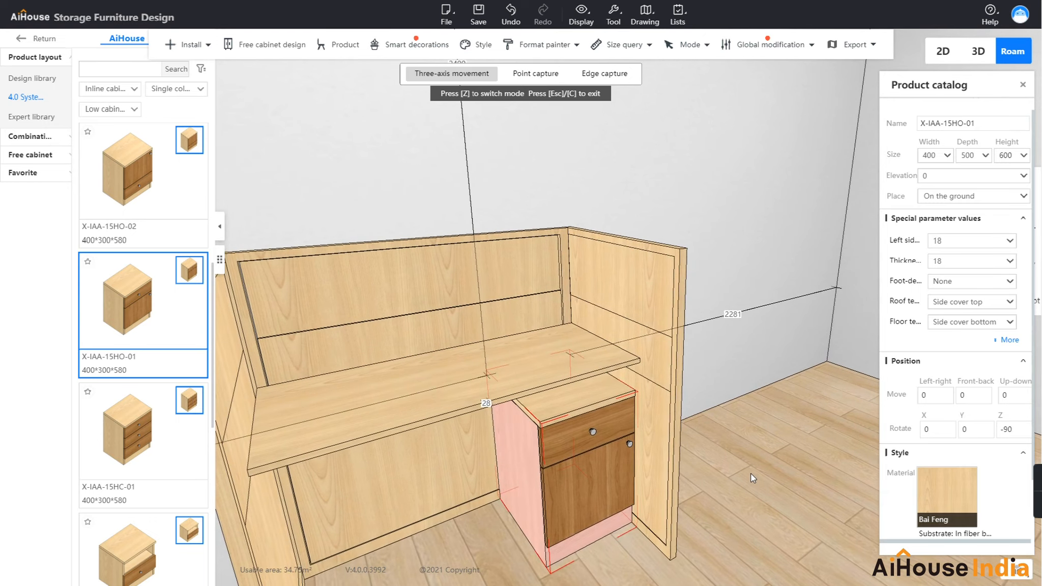
pyautogui.doubleClick(998, 155)
pyautogui.write('650')
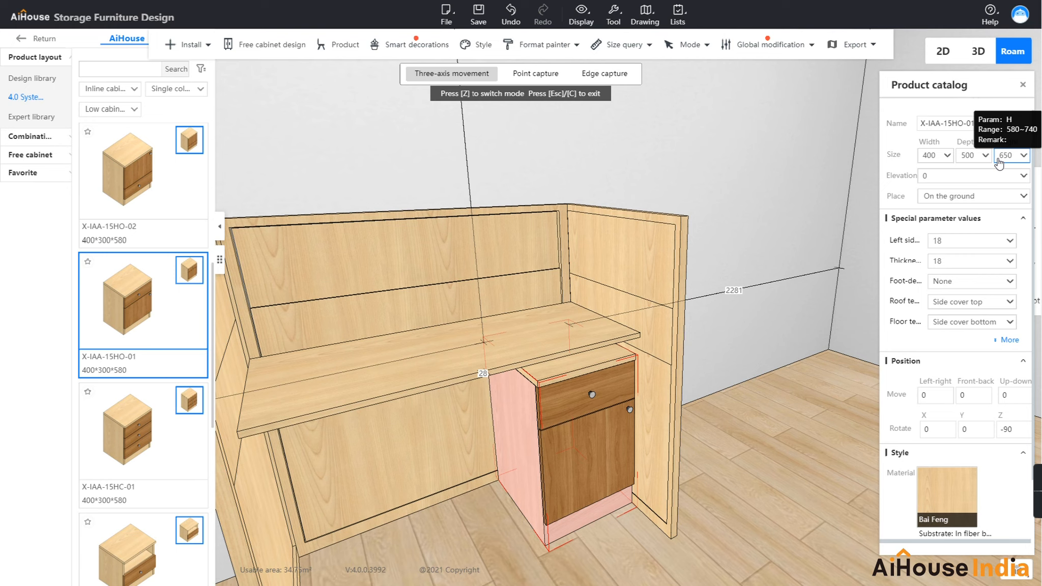
pyautogui.moveTo(976, 155); pyautogui.dragTo(959, 159)
pyautogui.write('55')
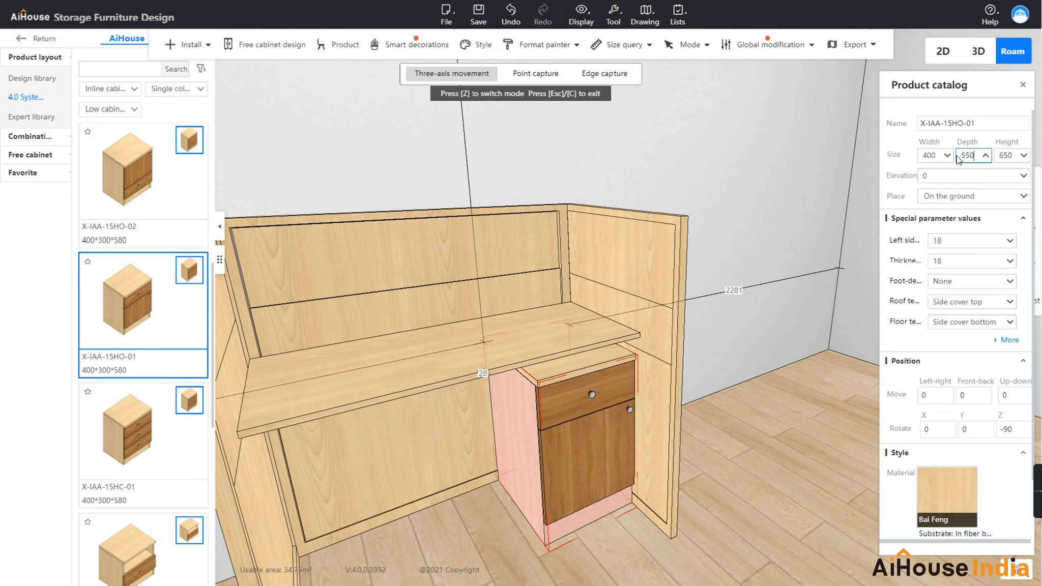
pyautogui.press('Return')
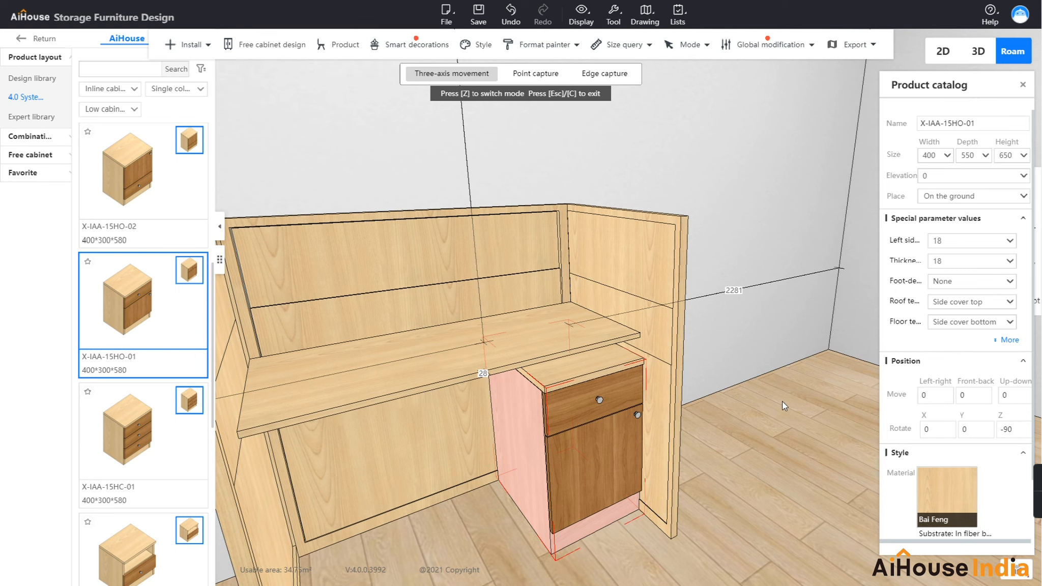
pyautogui.moveTo(783, 406); pyautogui.dragTo(741, 426)
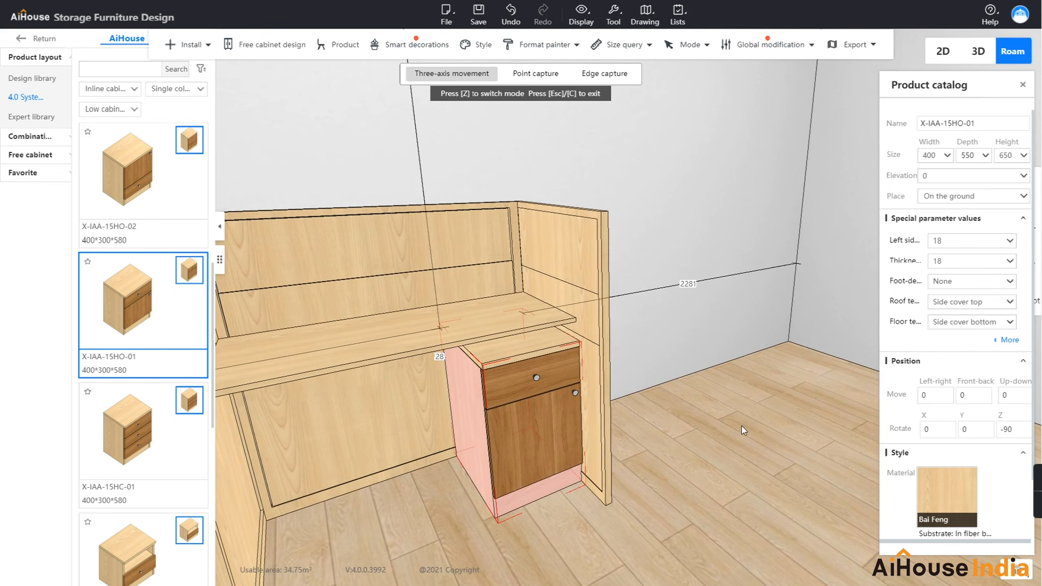
pyautogui.scroll(-2, 715, 473)
pyautogui.click(717, 462)
# Step: Apply the Lemon yellow material from the universal material library to the upper riser panel of the nearer side frame
pyautogui.scroll(-3, 718, 446)
pyautogui.moveTo(721, 426); pyautogui.dragTo(666, 445)
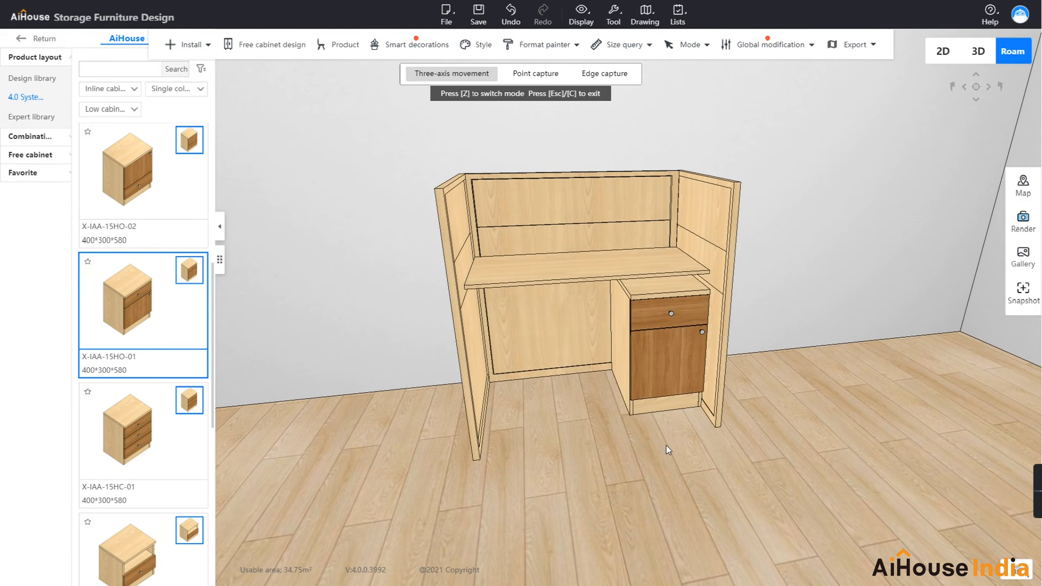
pyautogui.moveTo(768, 461)
pyautogui.mouseDown()
pyautogui.moveTo(807, 453)
pyautogui.moveTo(717, 479)
pyautogui.moveTo(760, 446)
pyautogui.mouseUp()
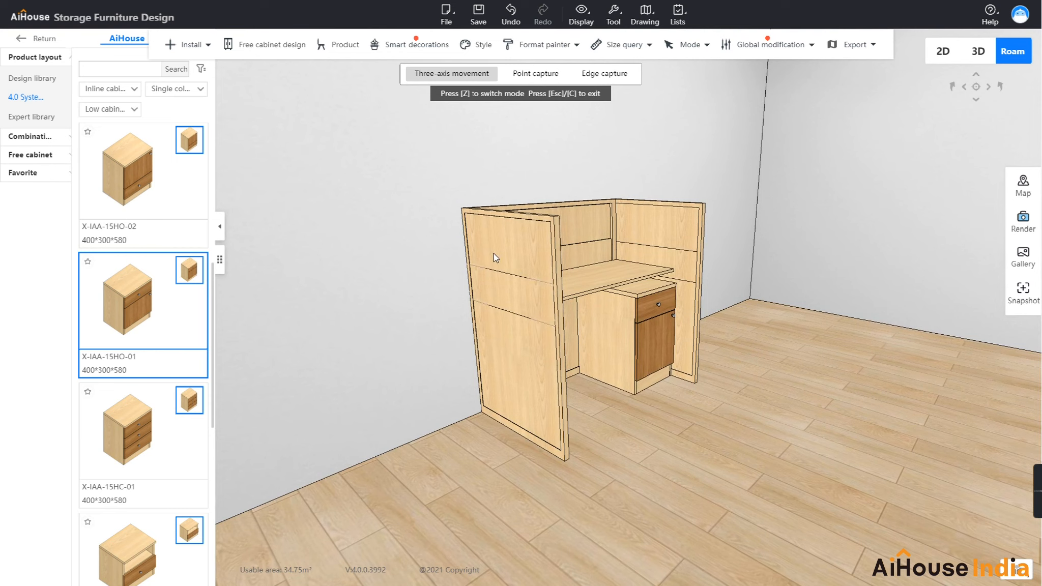
pyautogui.click(491, 238)
pyautogui.click(940, 357)
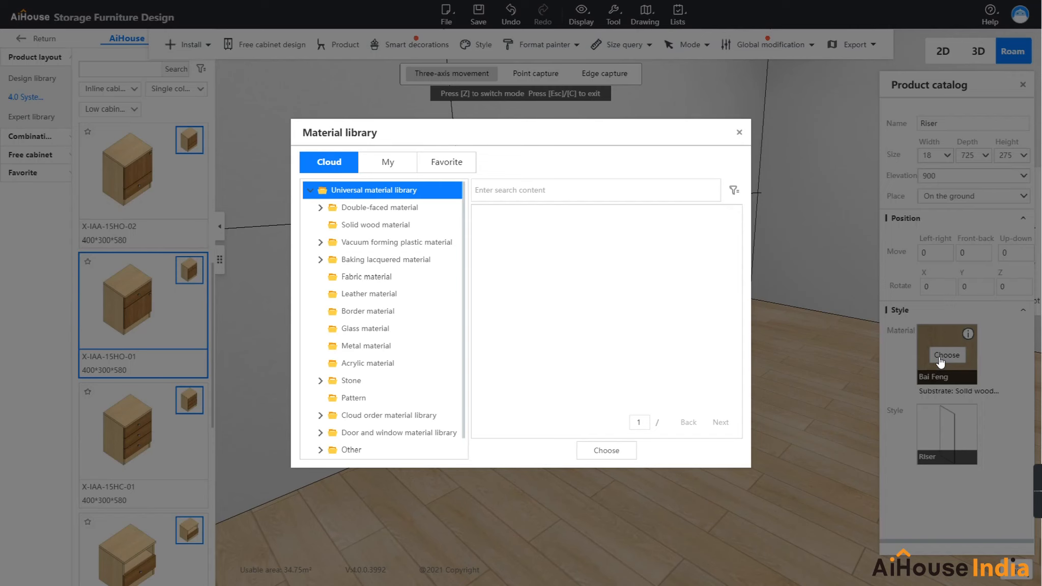
pyautogui.click(734, 191)
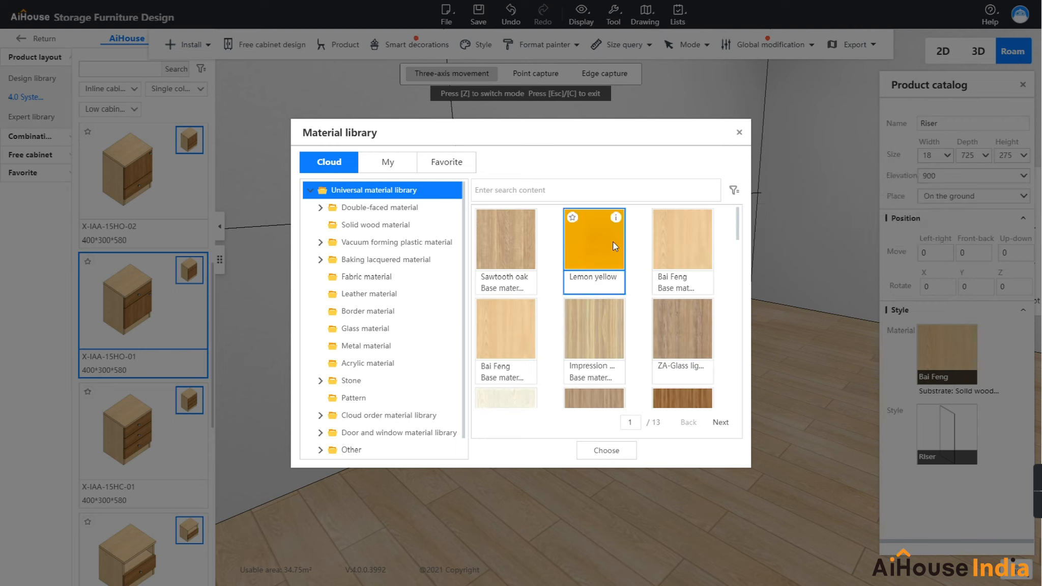
pyautogui.click(596, 453)
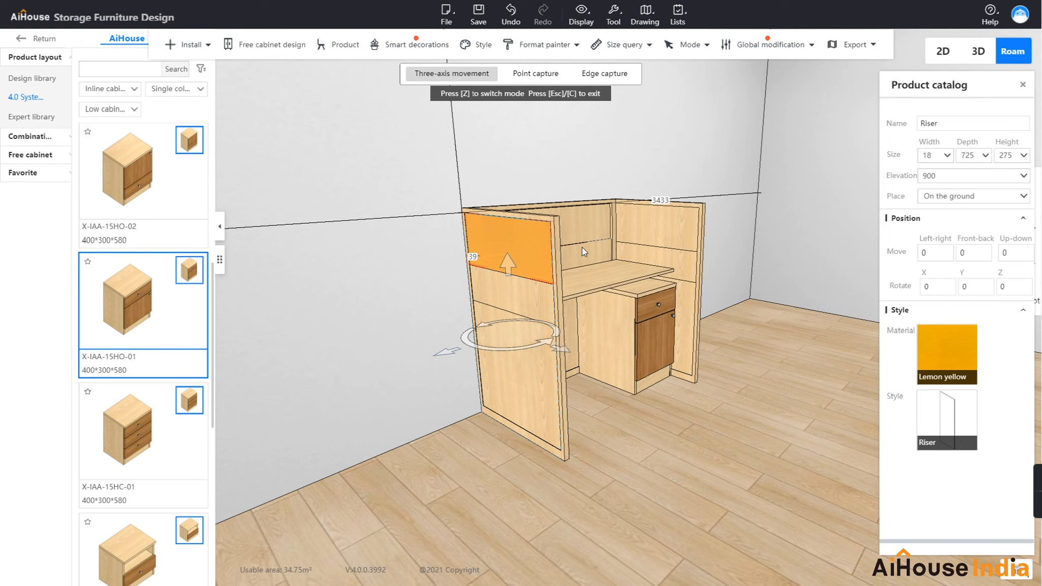
# Step: Copy the Lemon yellow material with the Material painter onto the upper risers of the back frame and the opposite side frame
pyautogui.moveTo(720, 292); pyautogui.dragTo(730, 320)
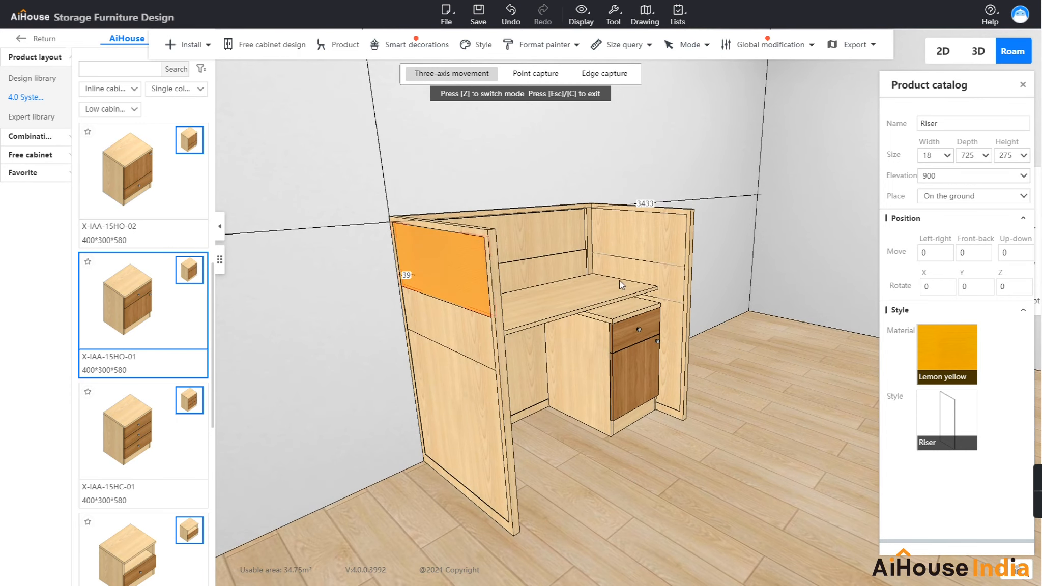
pyautogui.click(559, 246)
pyautogui.moveTo(940, 361)
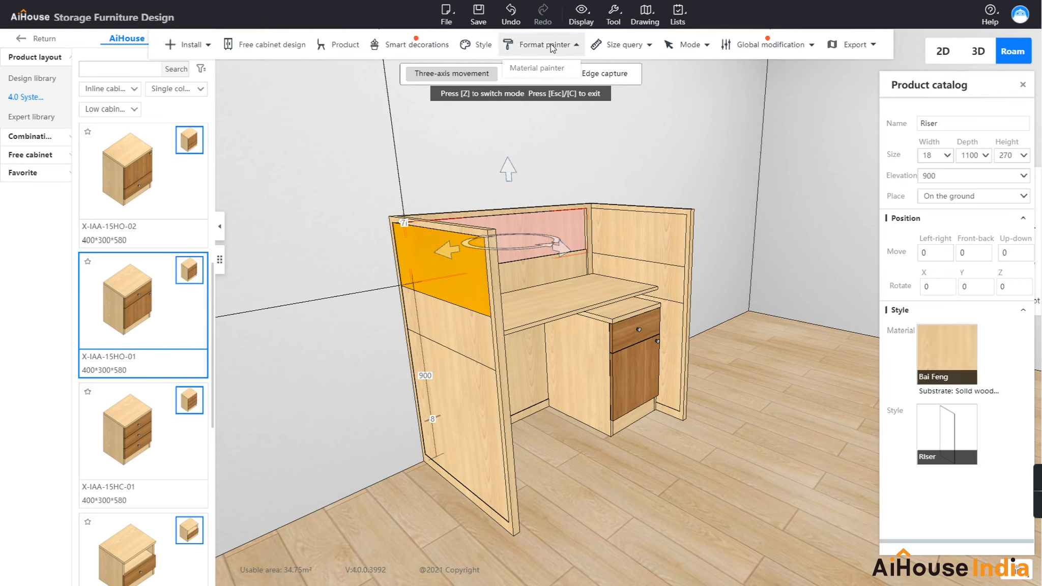
pyautogui.click(452, 276)
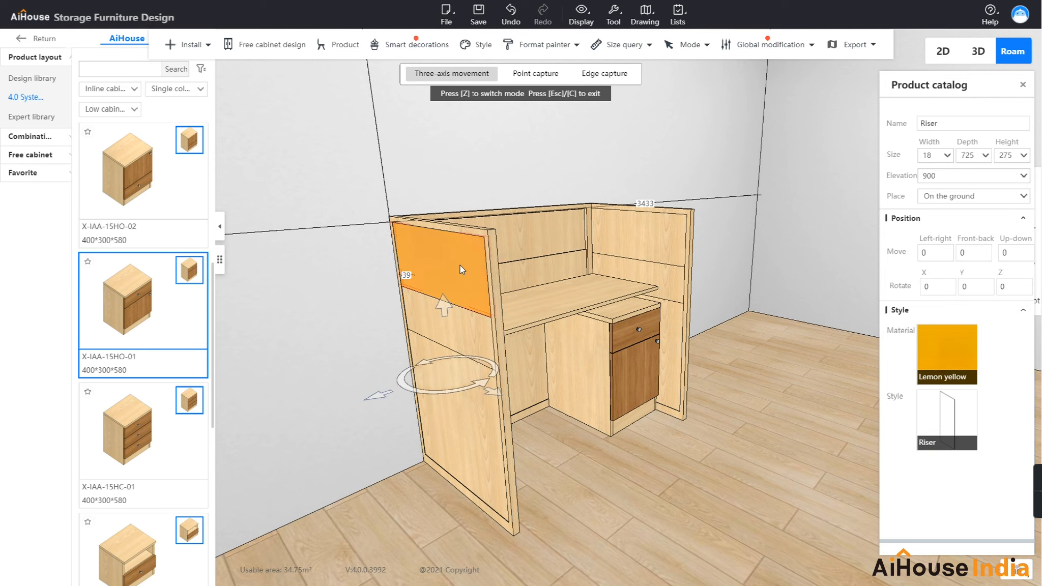
pyautogui.moveTo(542, 36)
pyautogui.click(541, 67)
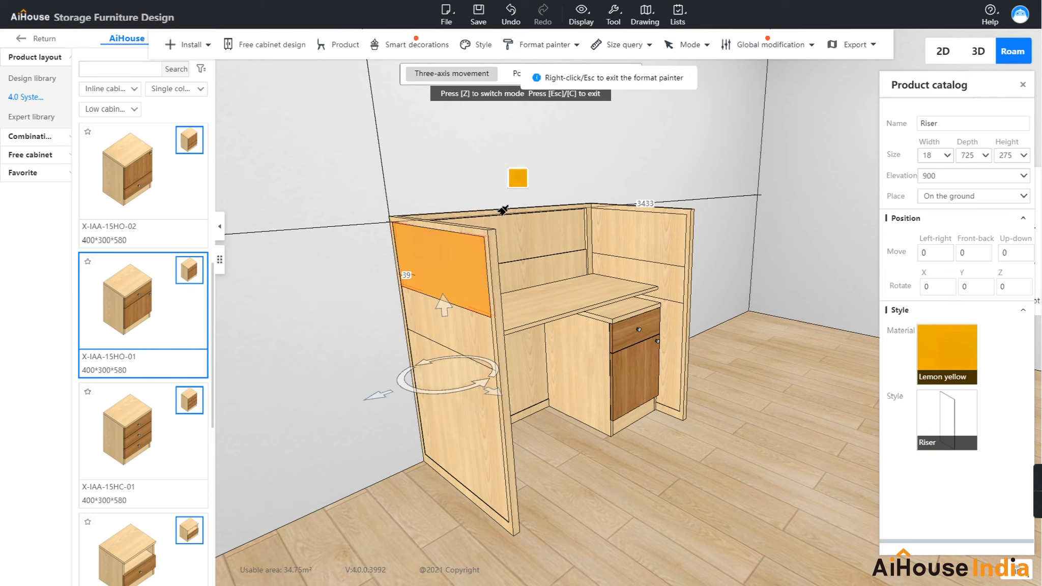
pyautogui.click(540, 227)
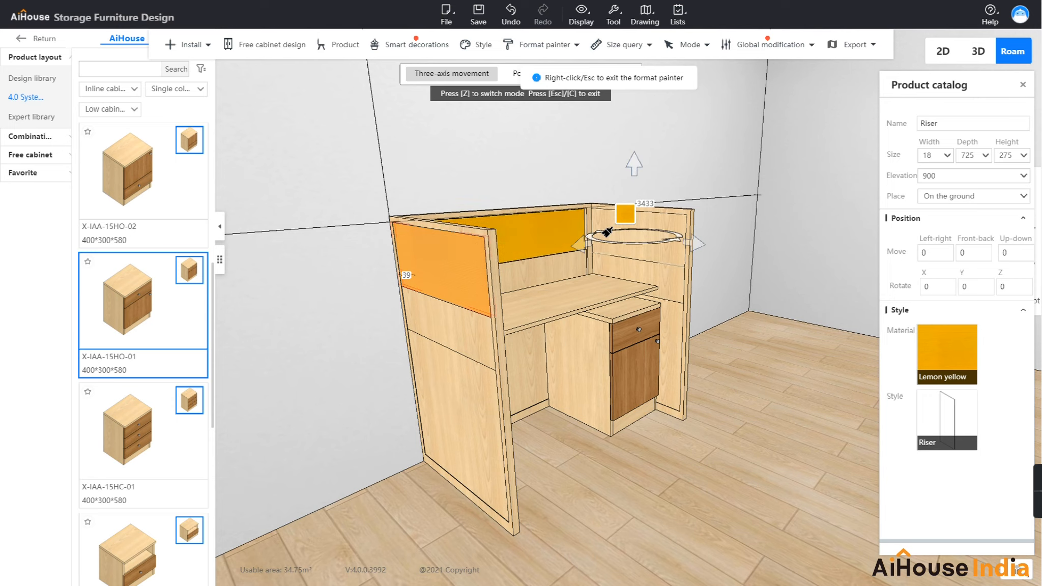
pyautogui.click(607, 232)
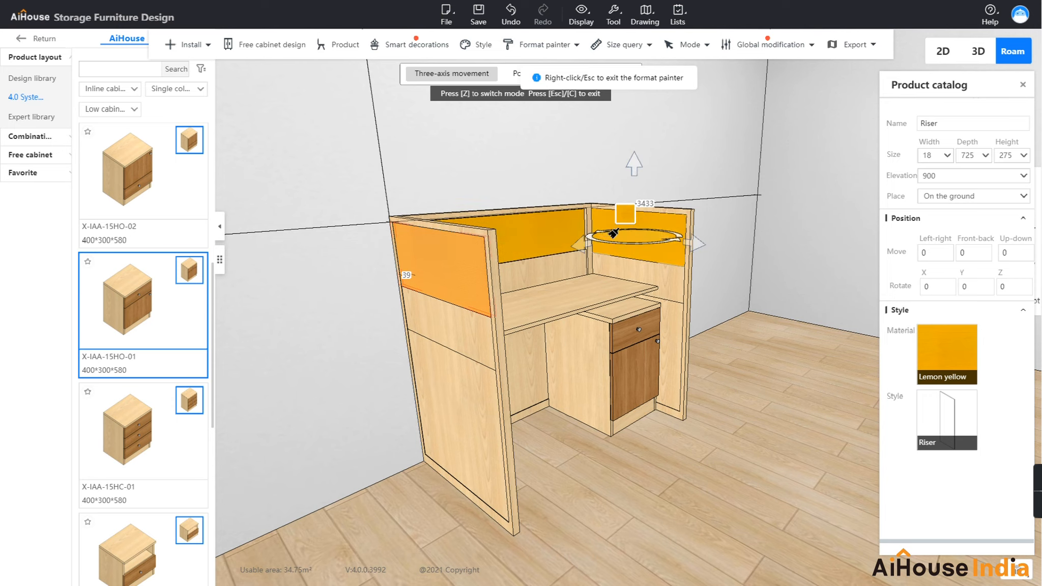
pyautogui.rightClick(752, 237)
# Step: Open the desk frame in free cabinet design and switch to panel selection mode
pyautogui.moveTo(741, 355); pyautogui.dragTo(532, 304)
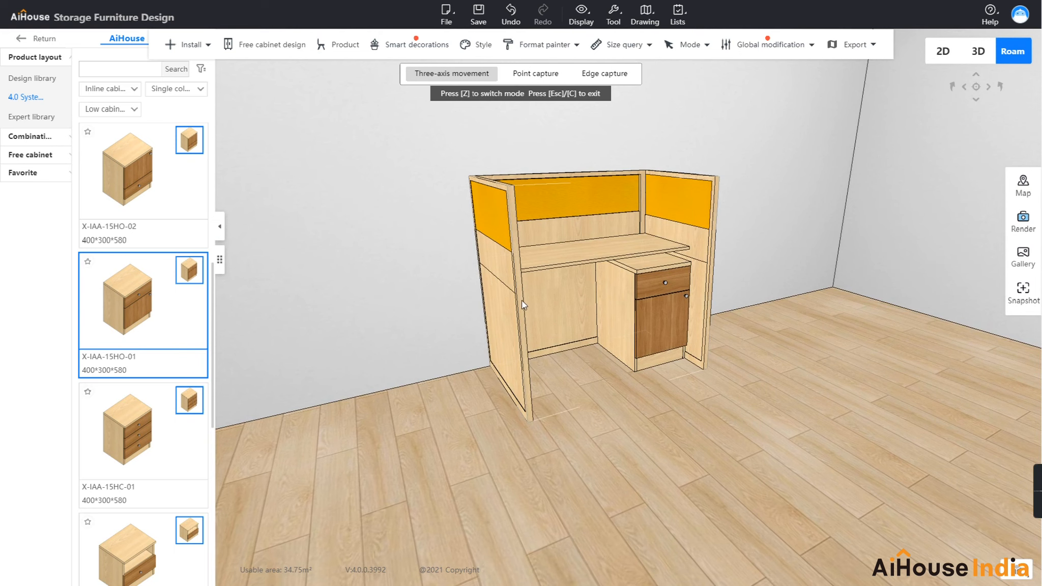
pyautogui.click(520, 299)
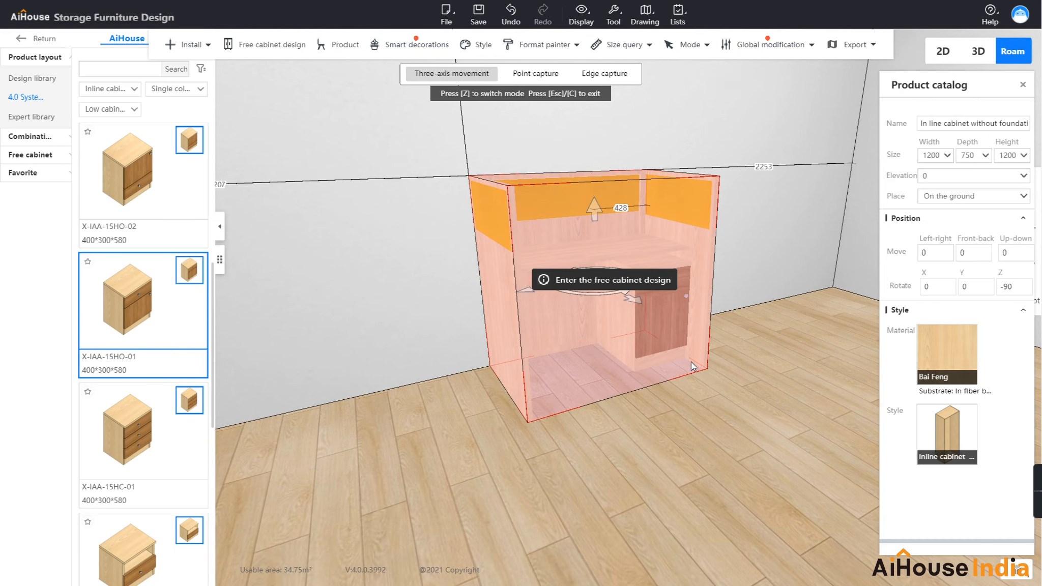
pyautogui.click(605, 279)
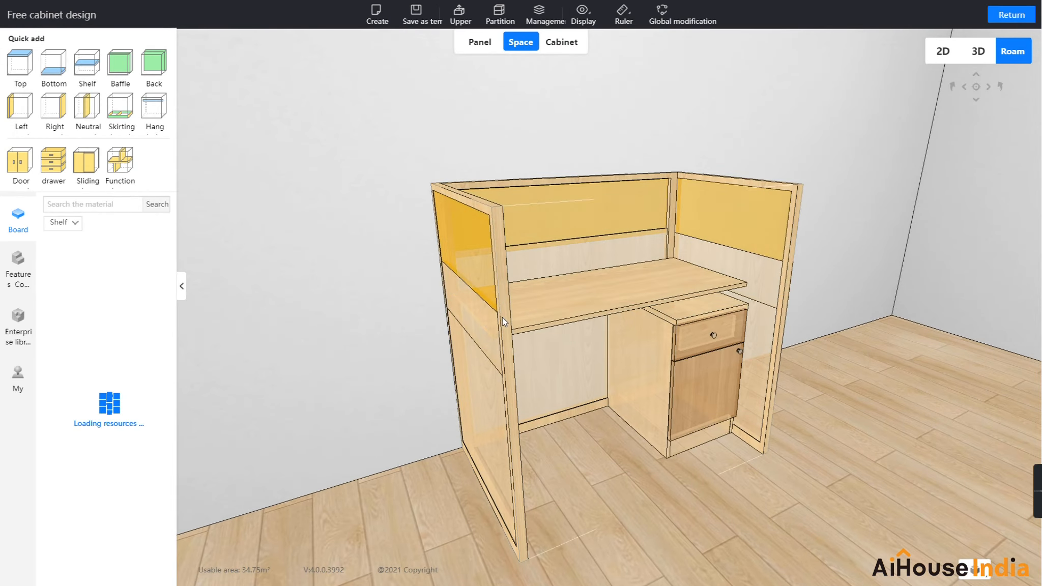
pyautogui.click(504, 318)
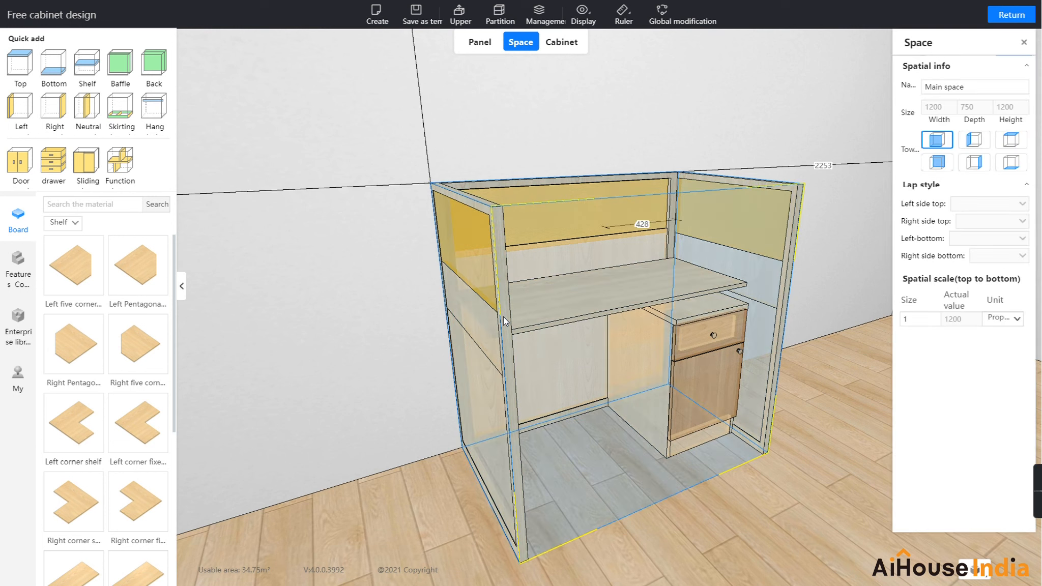
pyautogui.click(480, 40)
# Step: Apply the Niagara Blue material from the universal material library to the left side panel frame
pyautogui.click(495, 225)
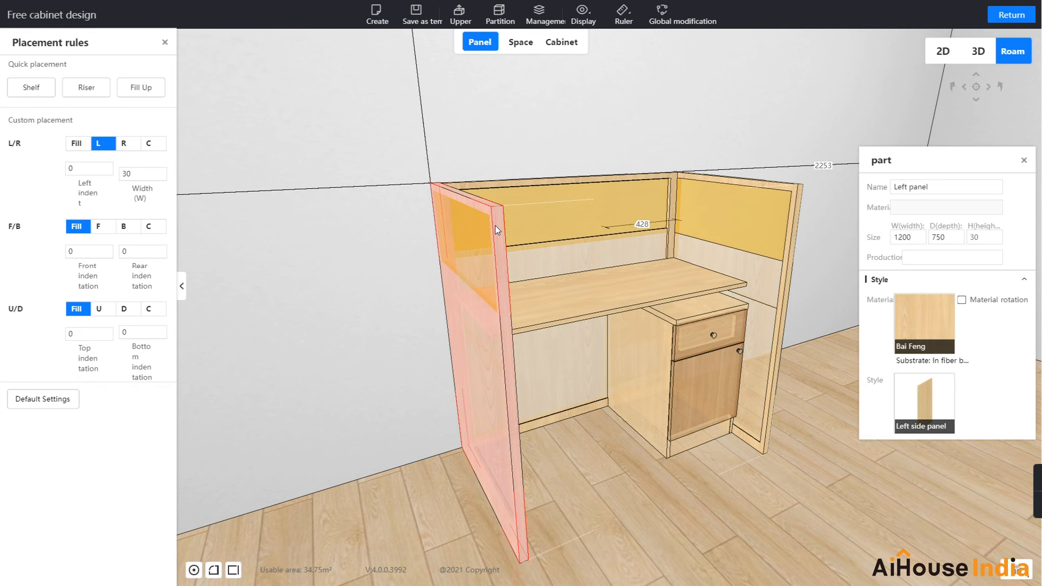
pyautogui.moveTo(902, 316)
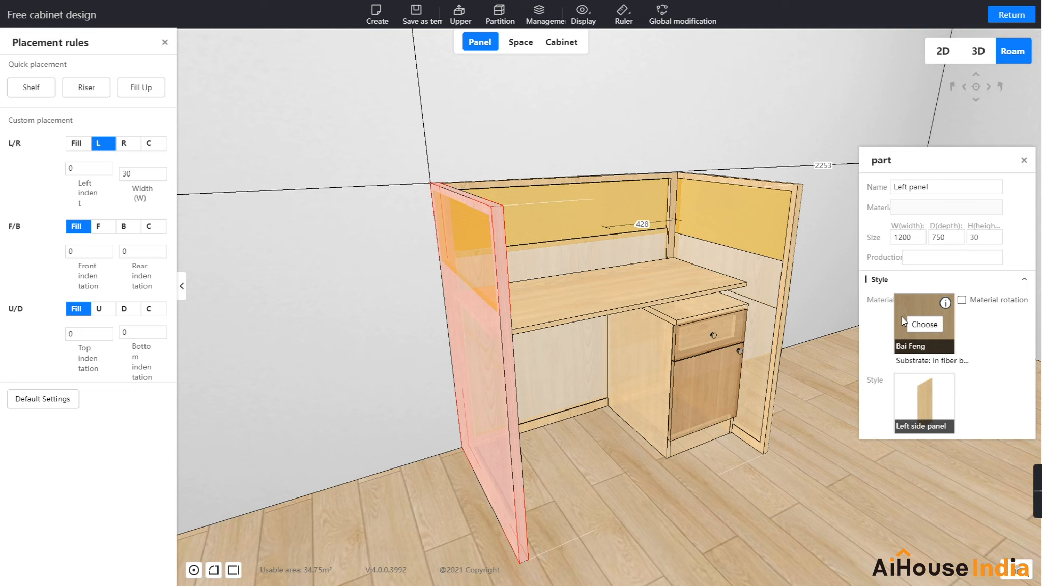
pyautogui.click(914, 328)
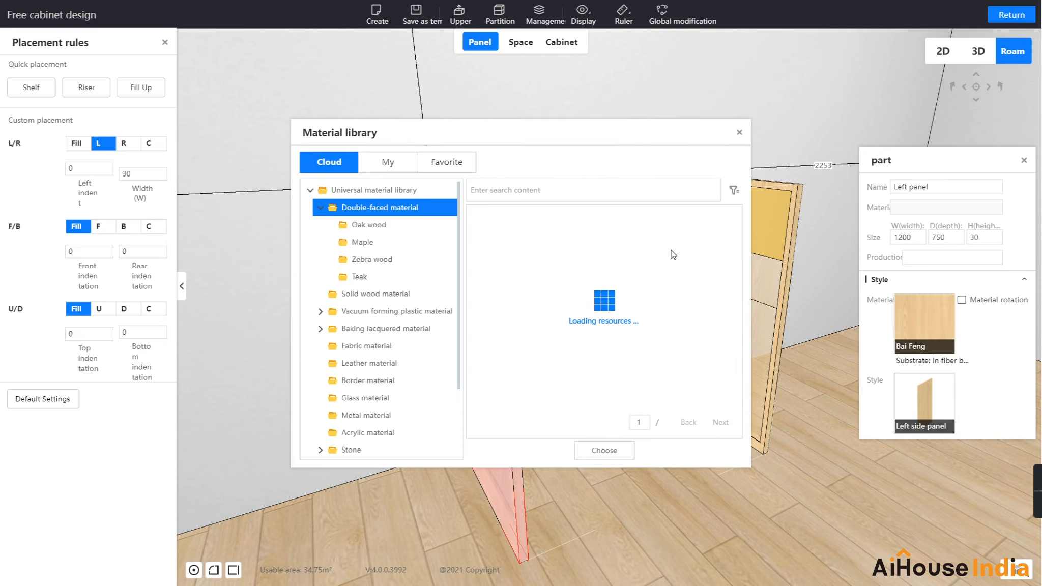
pyautogui.click(396, 192)
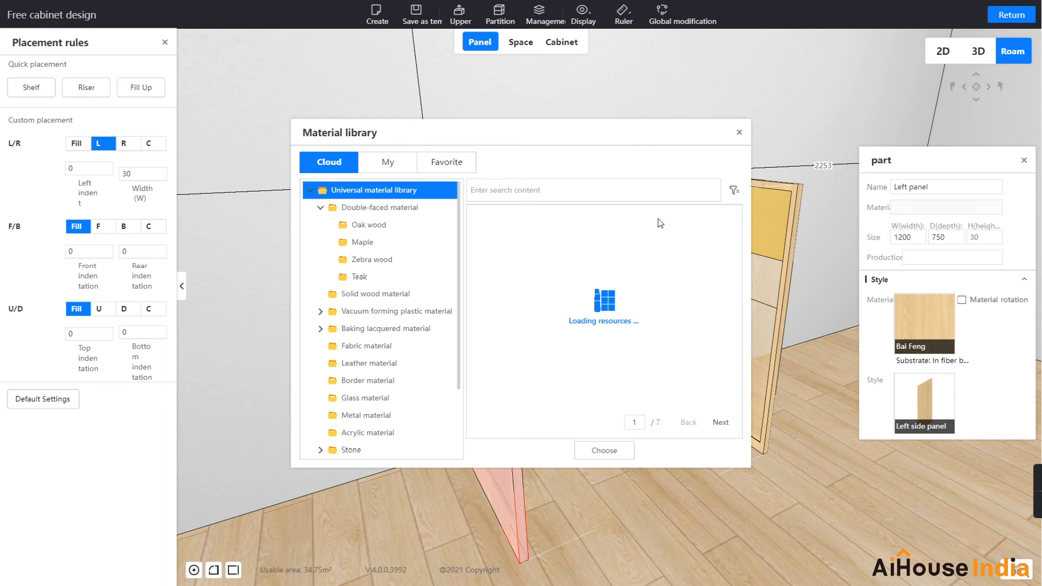
pyautogui.click(734, 190)
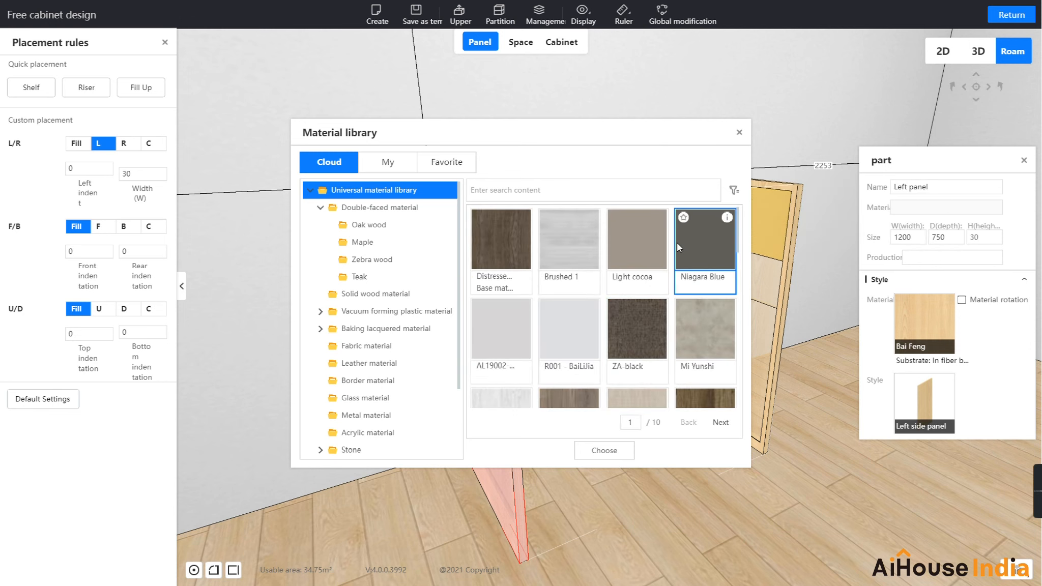
pyautogui.click(608, 452)
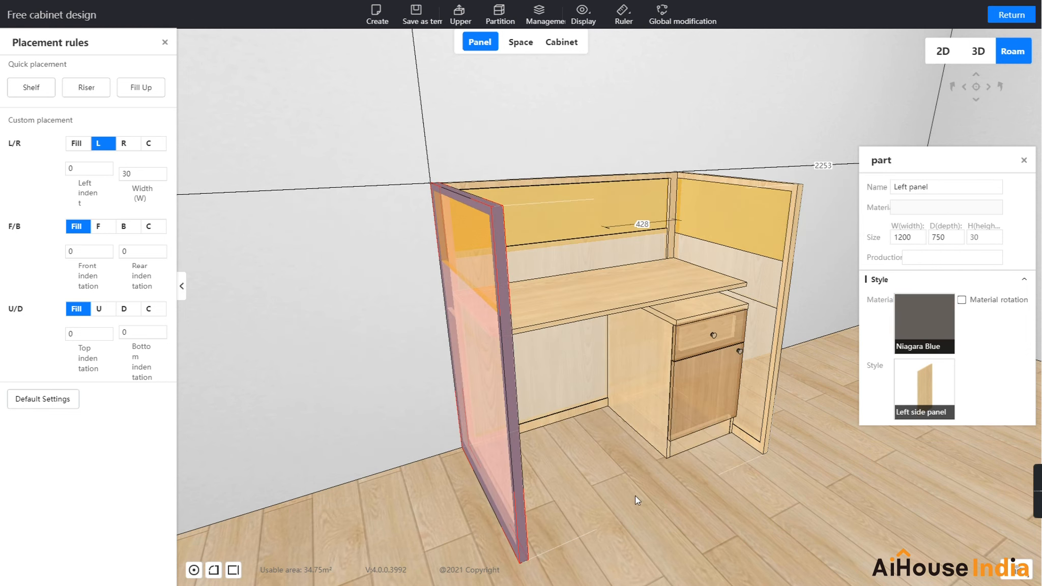
pyautogui.click(653, 503)
pyautogui.moveTo(653, 503); pyautogui.dragTo(660, 495)
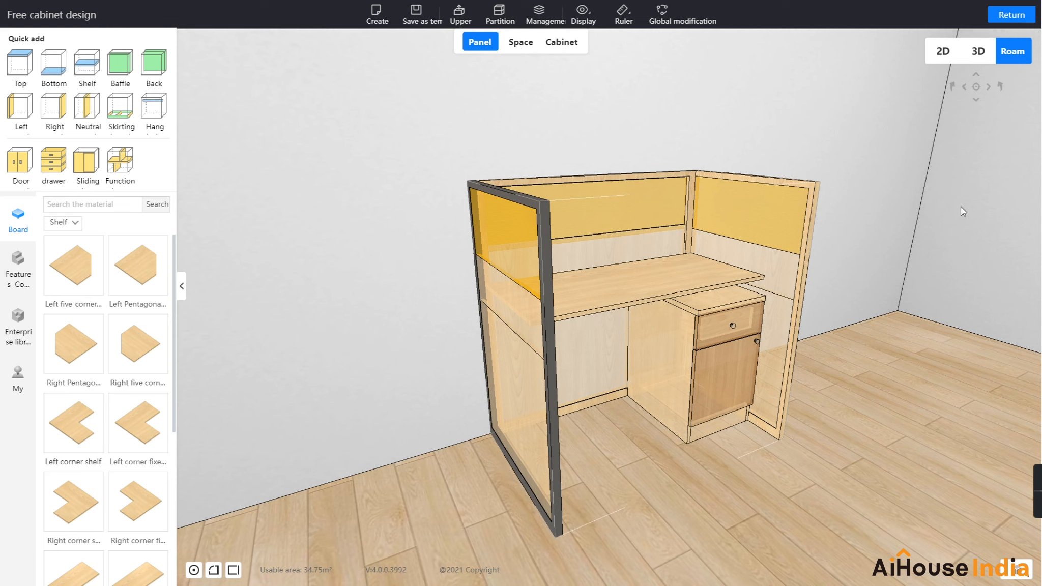
# Step: Apply Niagara Blue to the thick back panel, filtering the universal material library by the colour gray
pyautogui.click(543, 222)
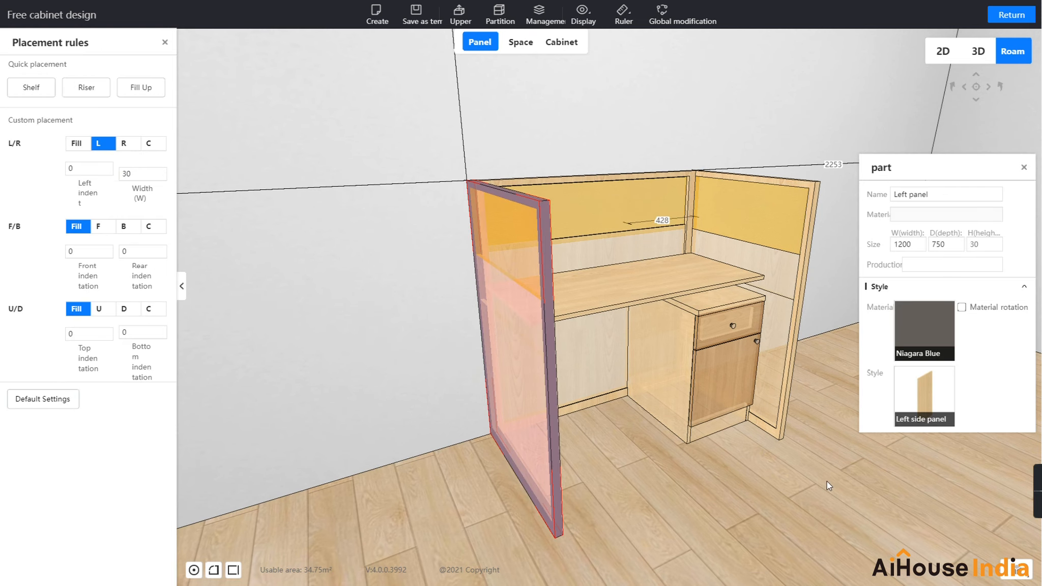
pyautogui.scroll(3, 827, 481)
pyautogui.click(566, 198)
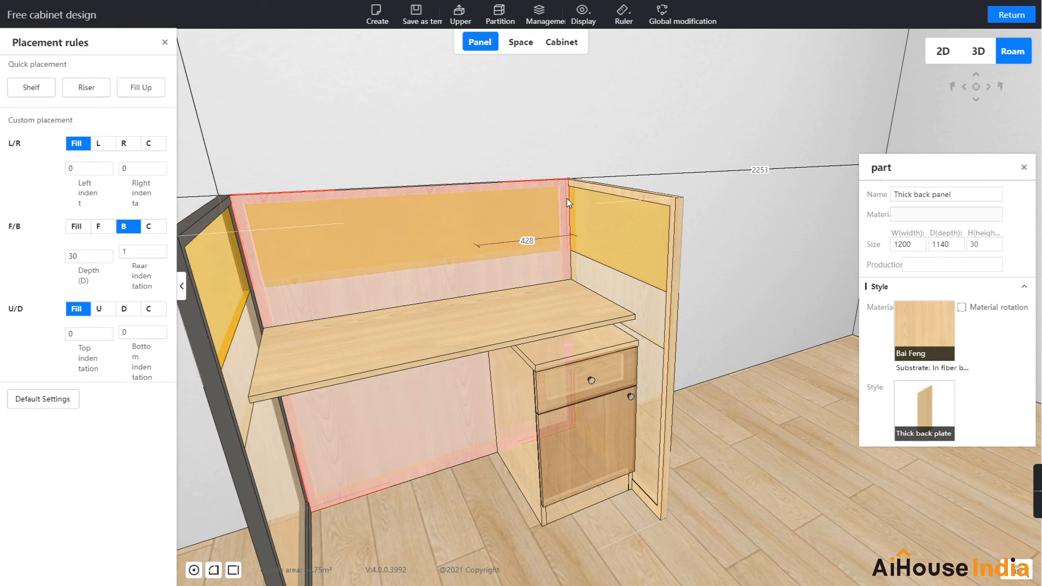
pyautogui.click(925, 325)
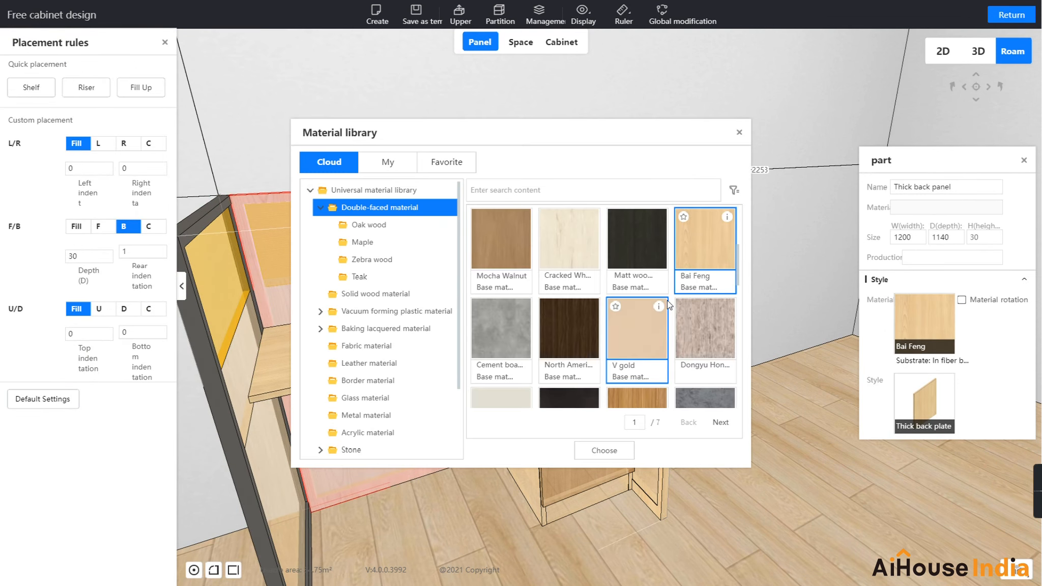
pyautogui.click(374, 190)
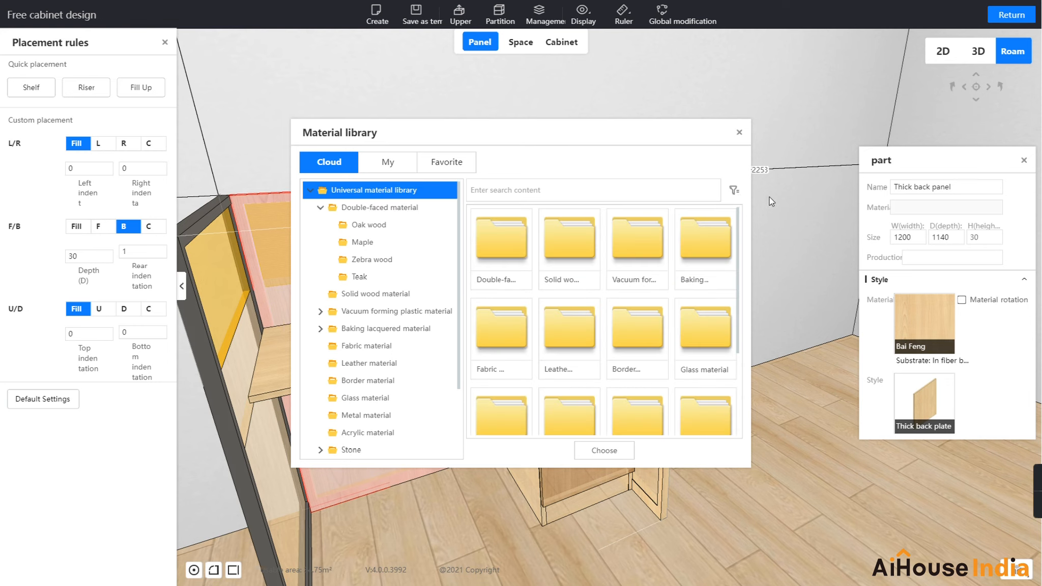
pyautogui.click(734, 190)
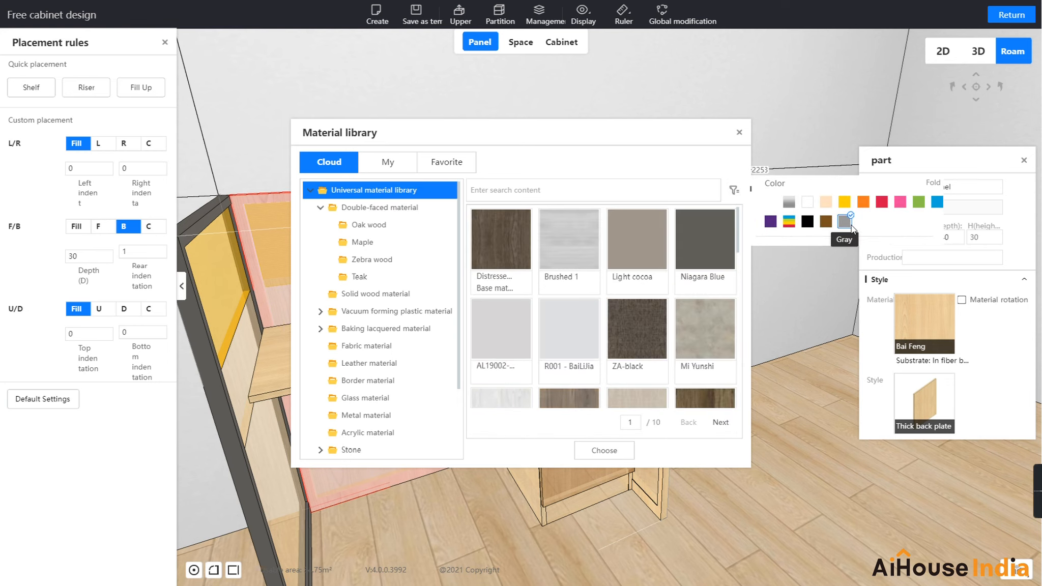
pyautogui.click(677, 244)
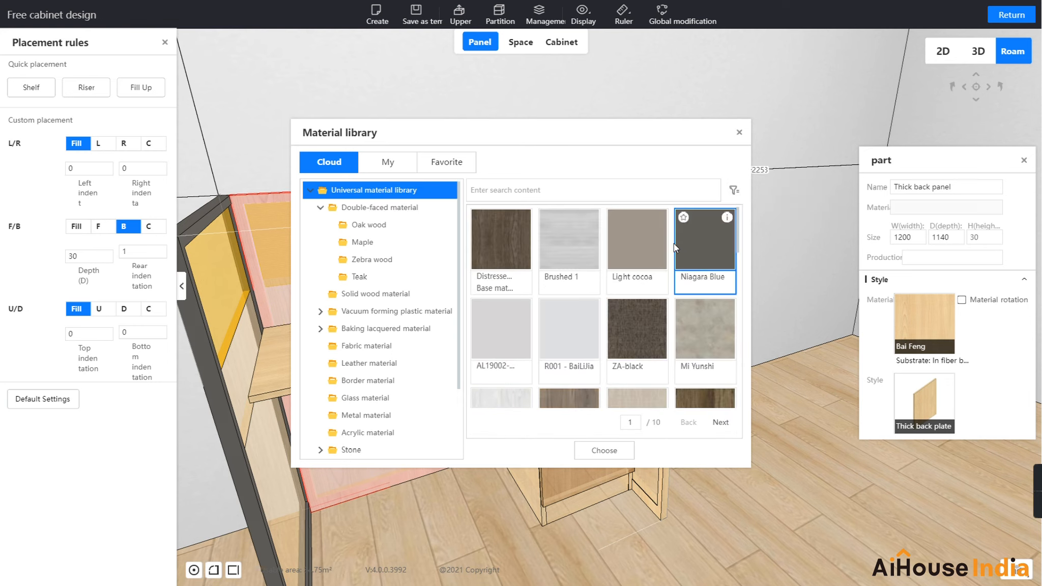
pyautogui.click(624, 453)
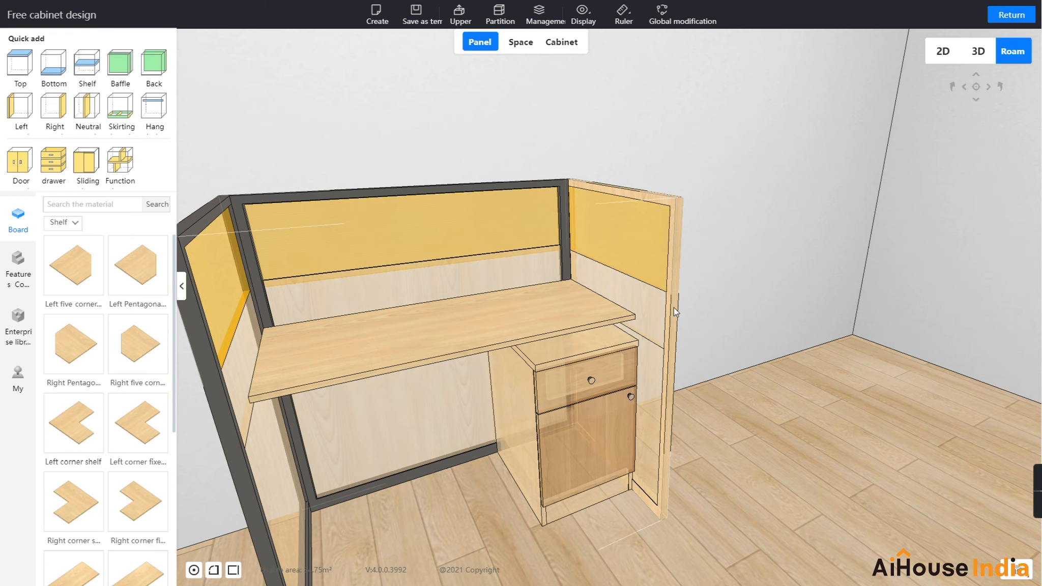
# Step: Apply Niagara Blue from the colour-filtered universal material library to the right side panel frame, and return to the main furniture design
pyautogui.click(674, 306)
pyautogui.click(936, 328)
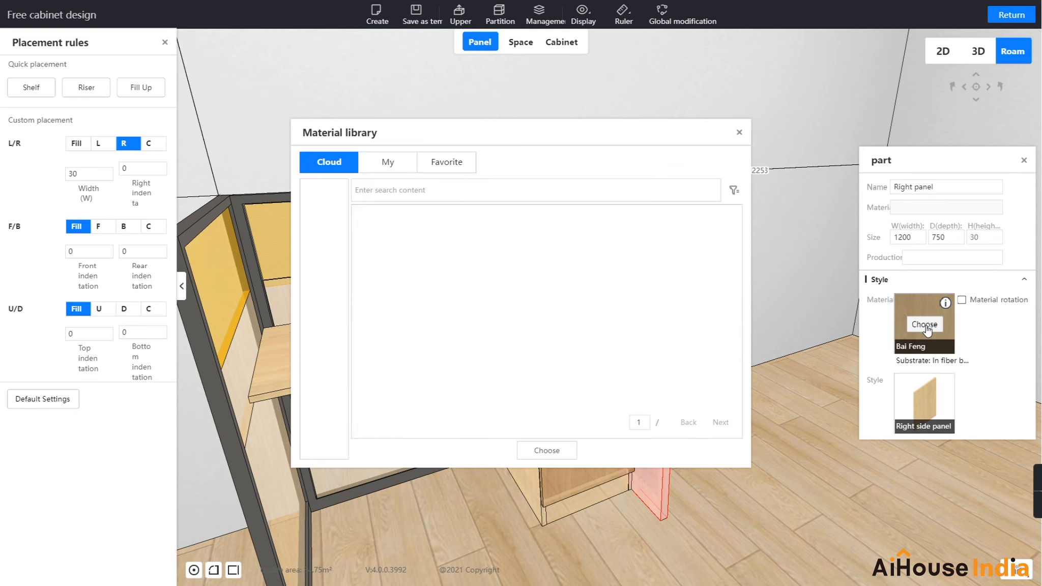
pyautogui.click(417, 194)
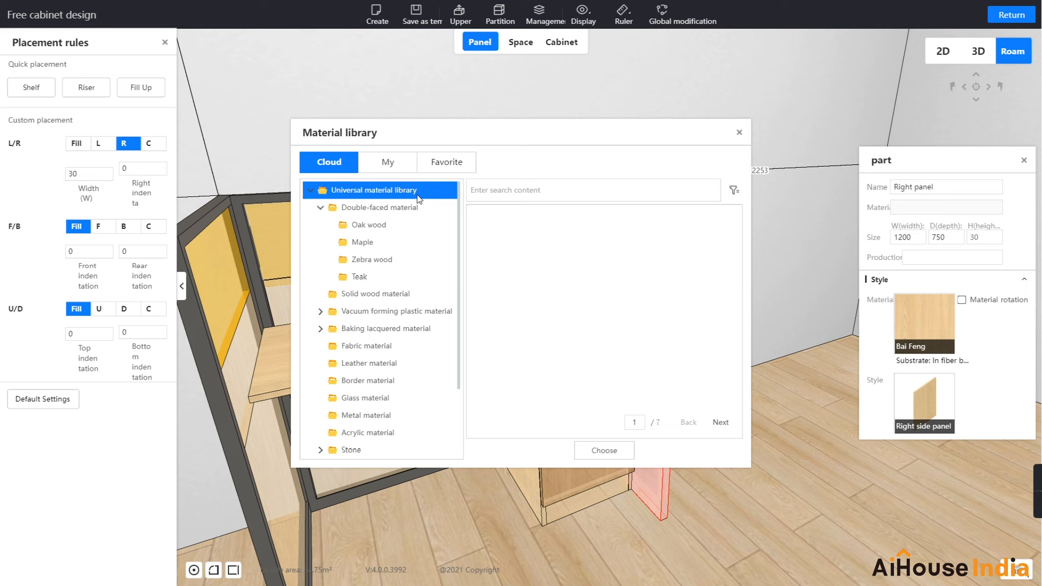
pyautogui.click(734, 191)
pyautogui.click(826, 223)
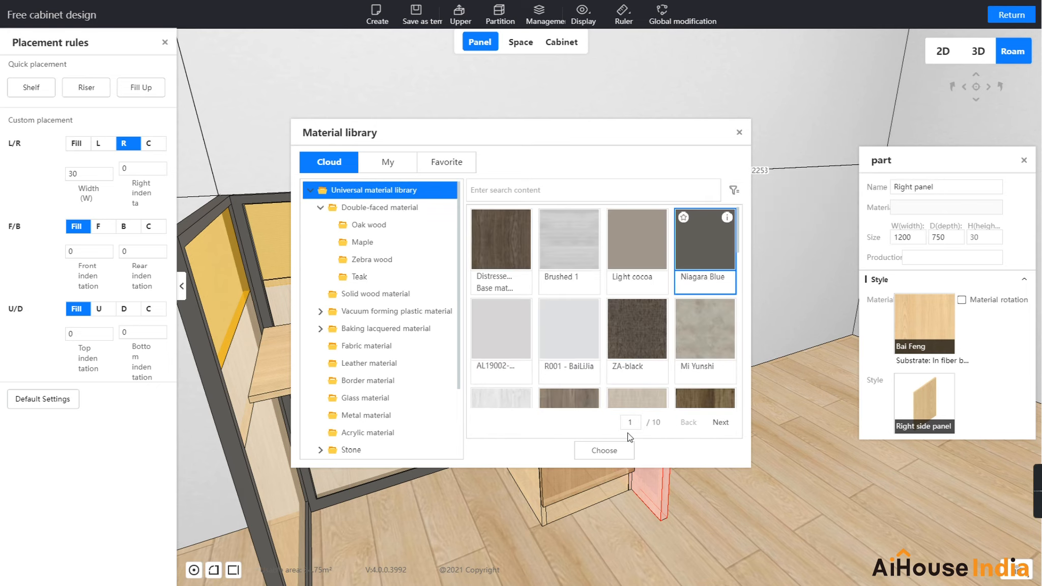
pyautogui.click(608, 452)
pyautogui.click(774, 447)
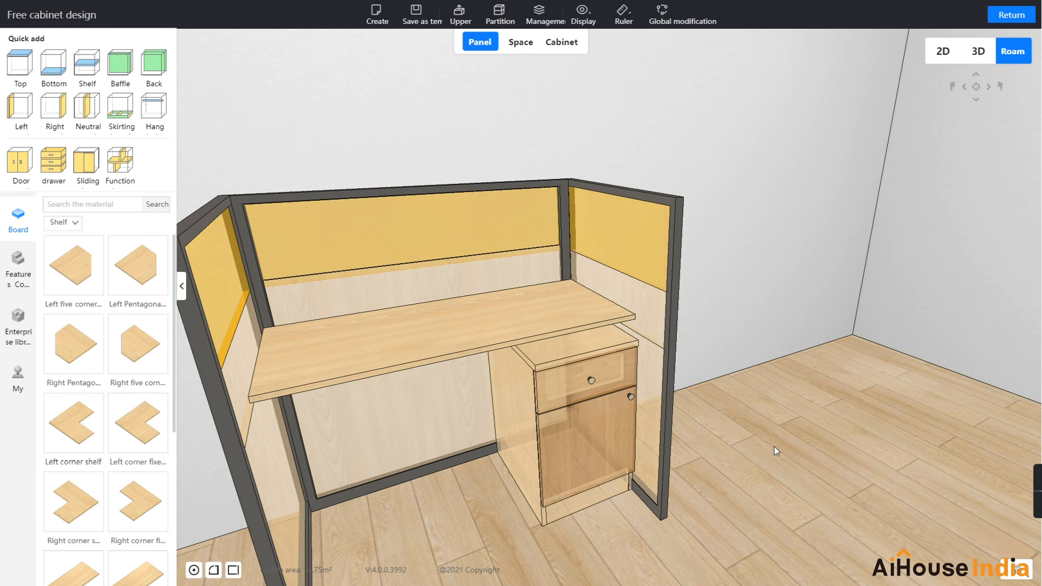
pyautogui.scroll(-3, 774, 446)
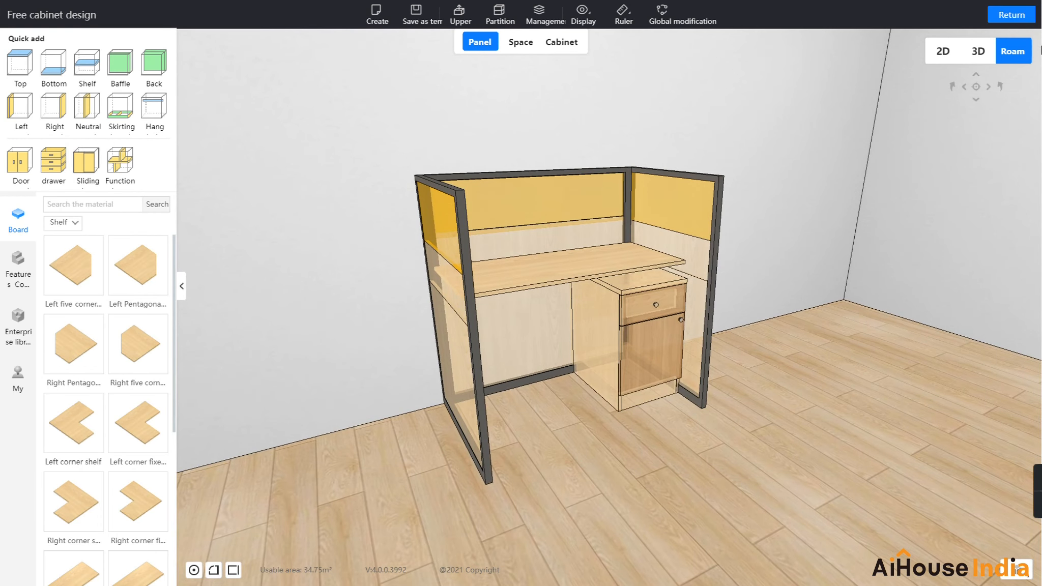
pyautogui.click(1011, 15)
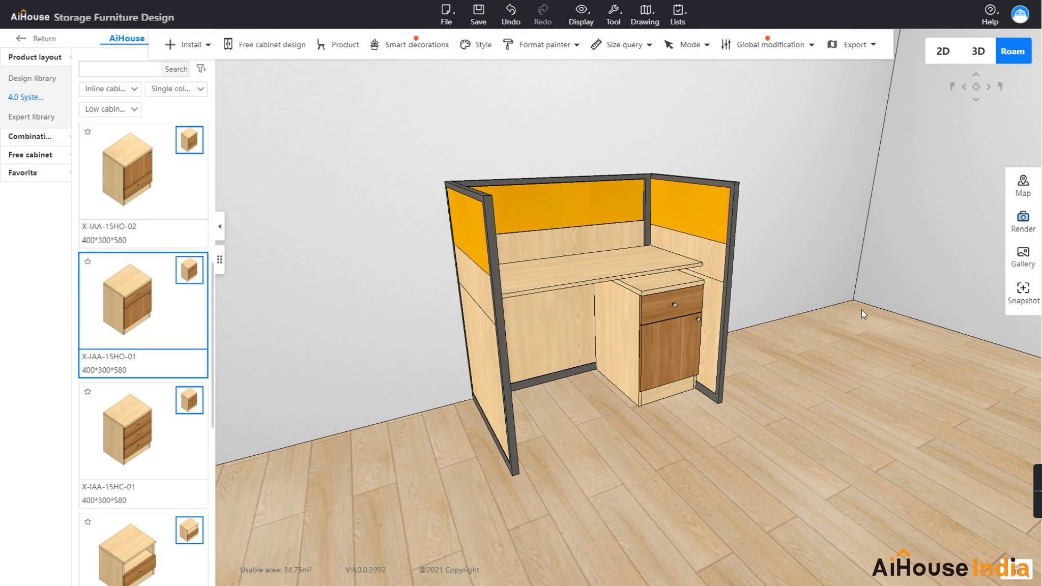
# Step: Apply Triumphant Danden - Warm White Emboss to the left frame's middle riser, filtering the universal material library by White
pyautogui.scroll(-2, 820, 345)
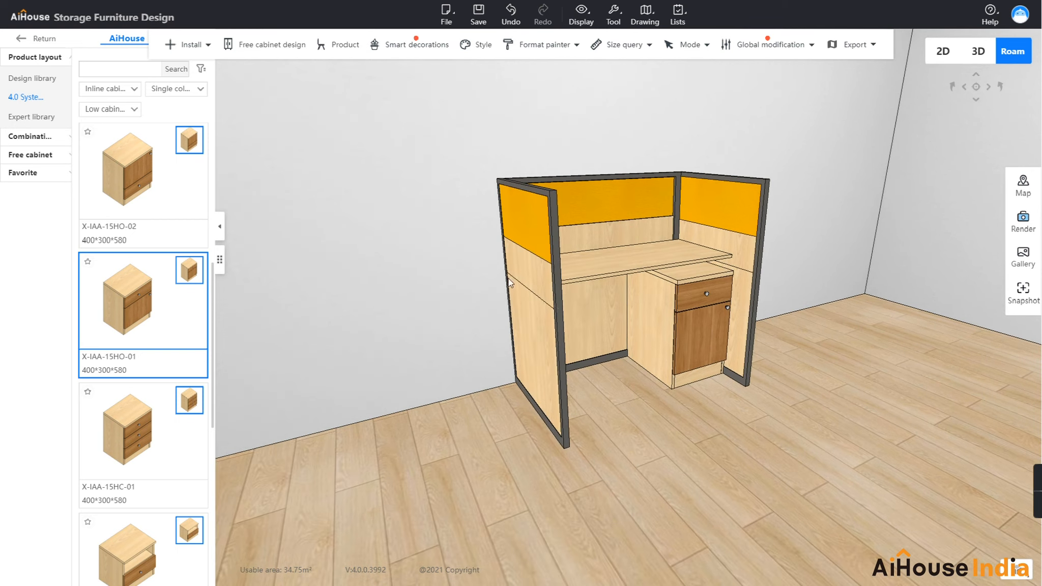
pyautogui.click(536, 268)
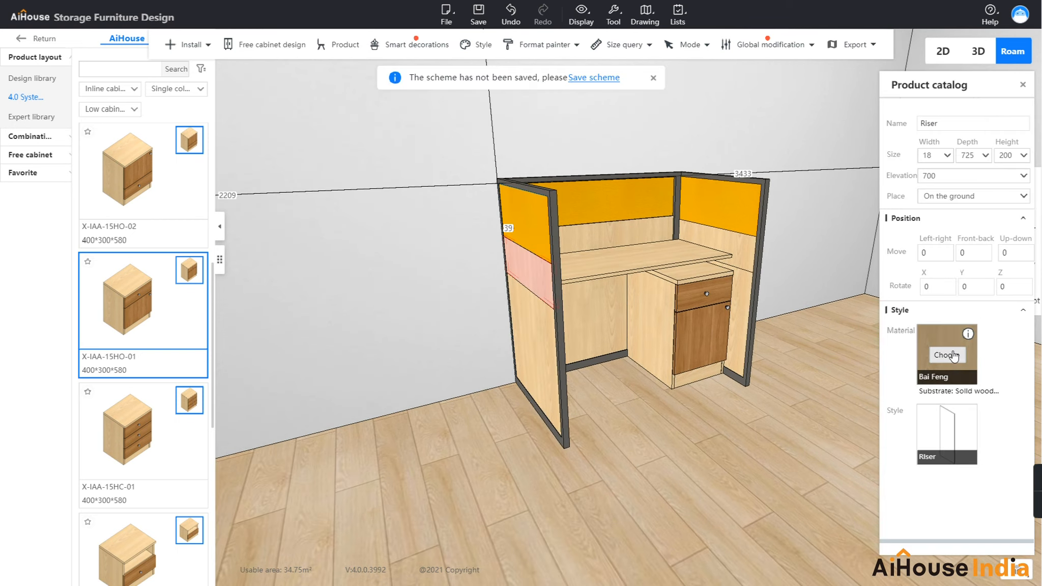
pyautogui.click(946, 355)
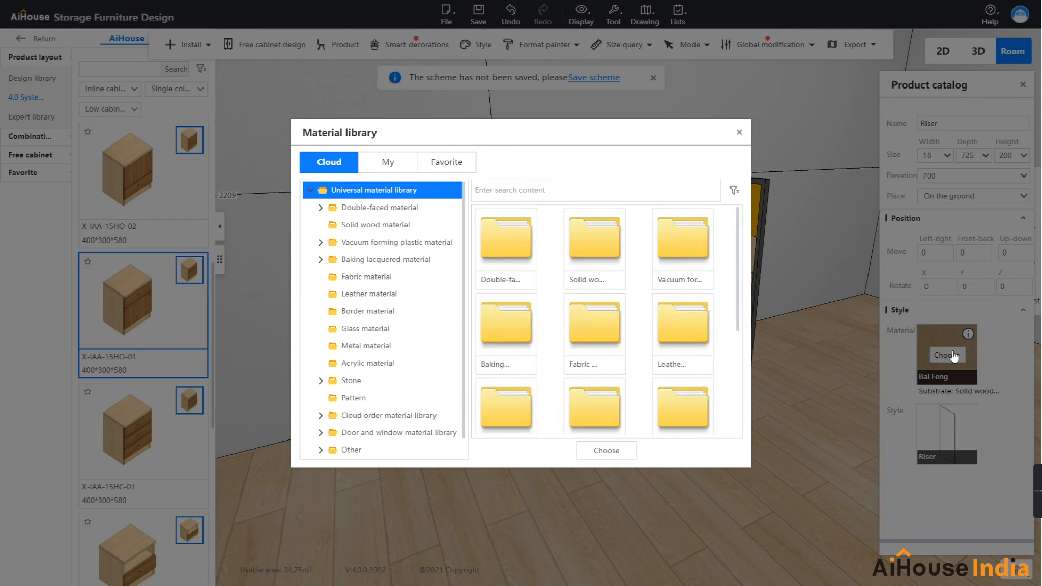
pyautogui.click(733, 190)
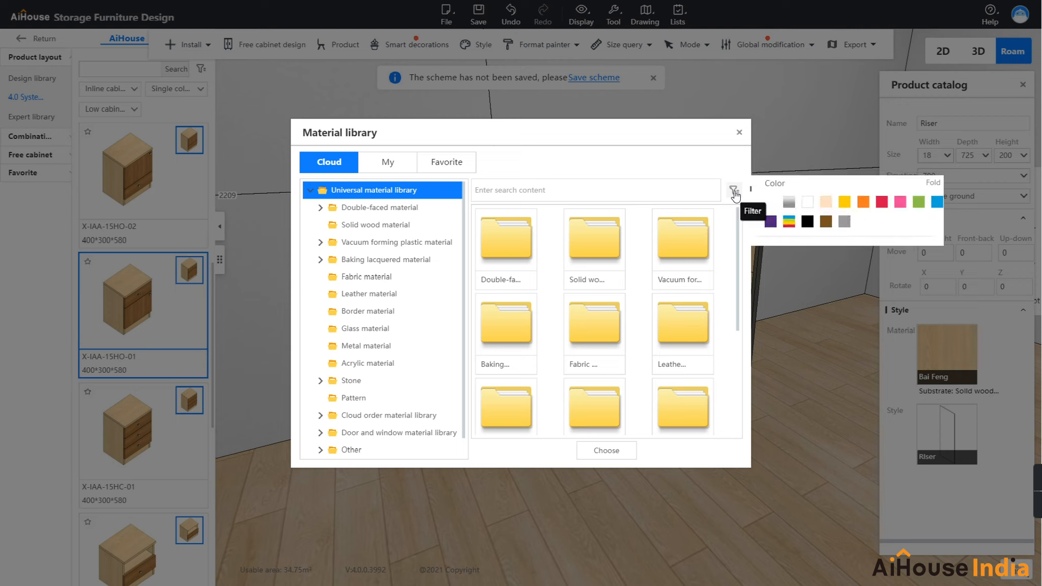
pyautogui.click(811, 204)
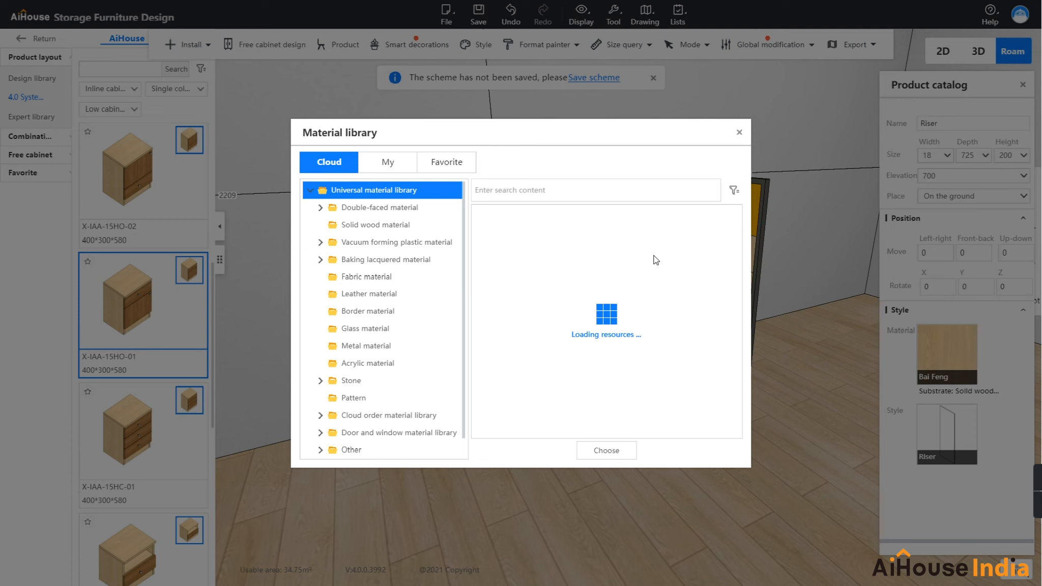
pyautogui.click(600, 325)
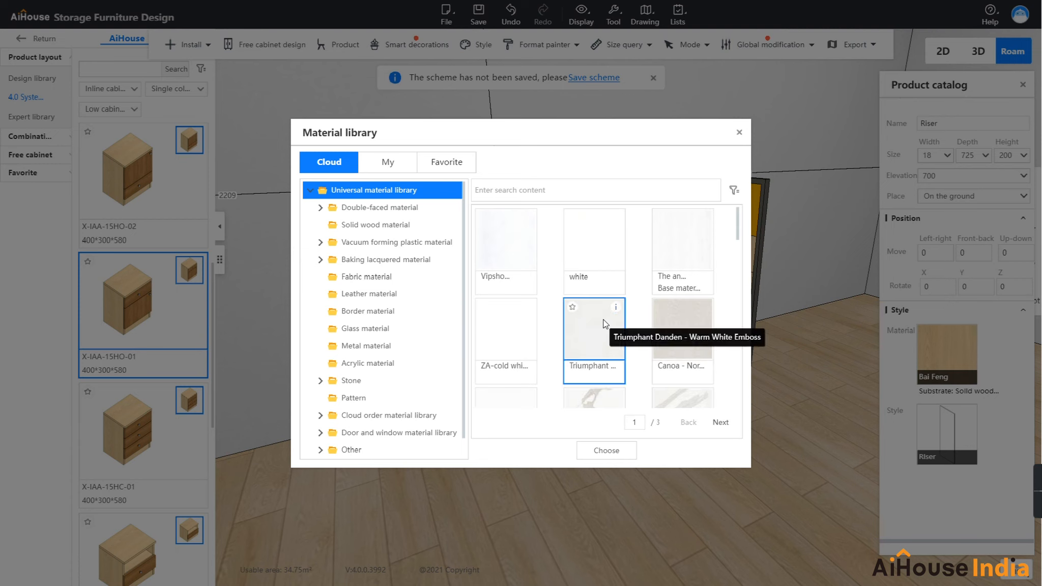
pyautogui.click(605, 451)
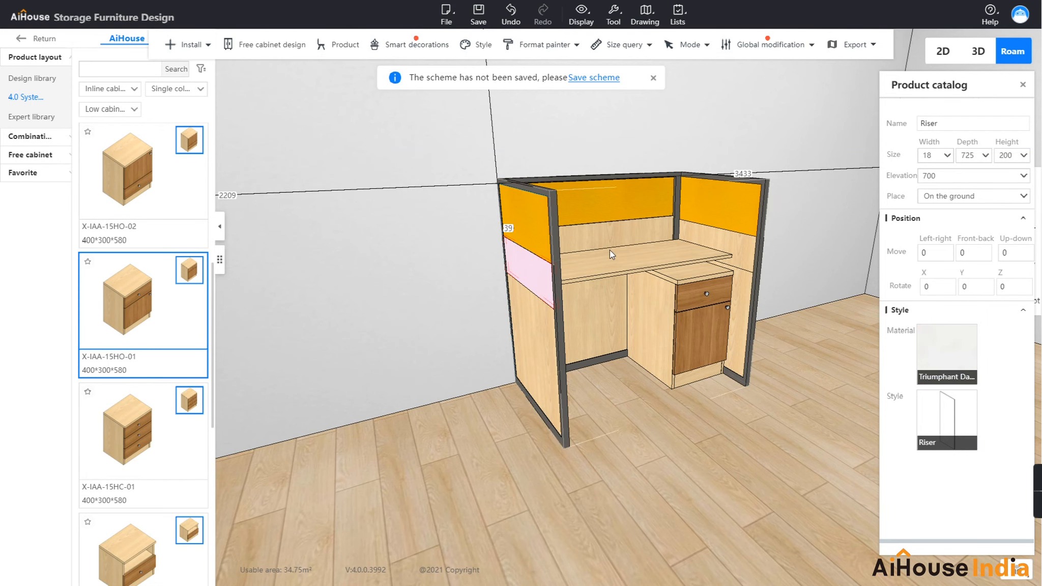
# Step: Apply Triumphant Danden - Warm White Emboss to the middle riser of the back frame, using the White colour filter
pyautogui.click(607, 234)
pyautogui.click(946, 351)
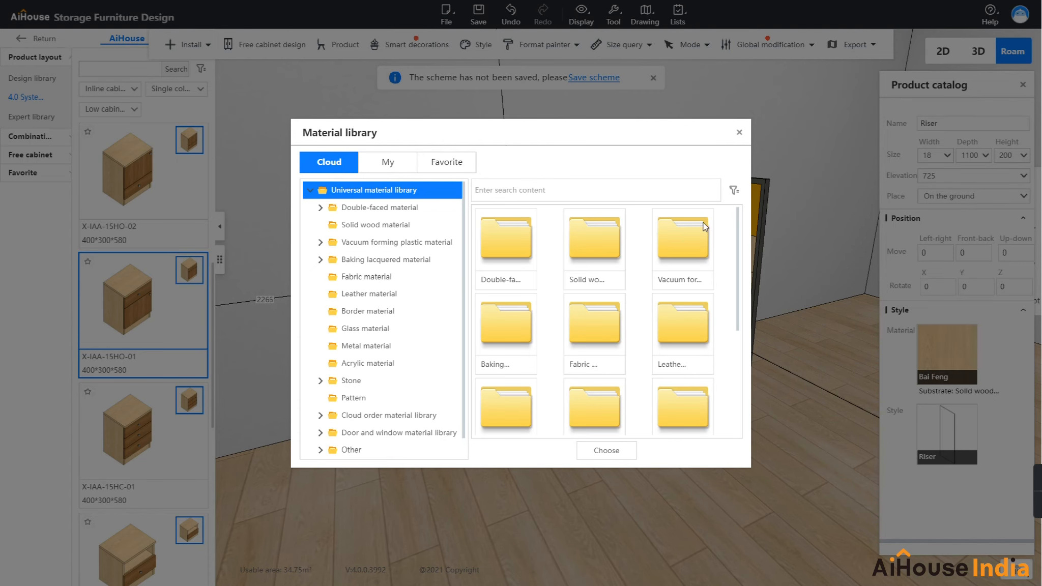
pyautogui.click(734, 191)
pyautogui.click(808, 205)
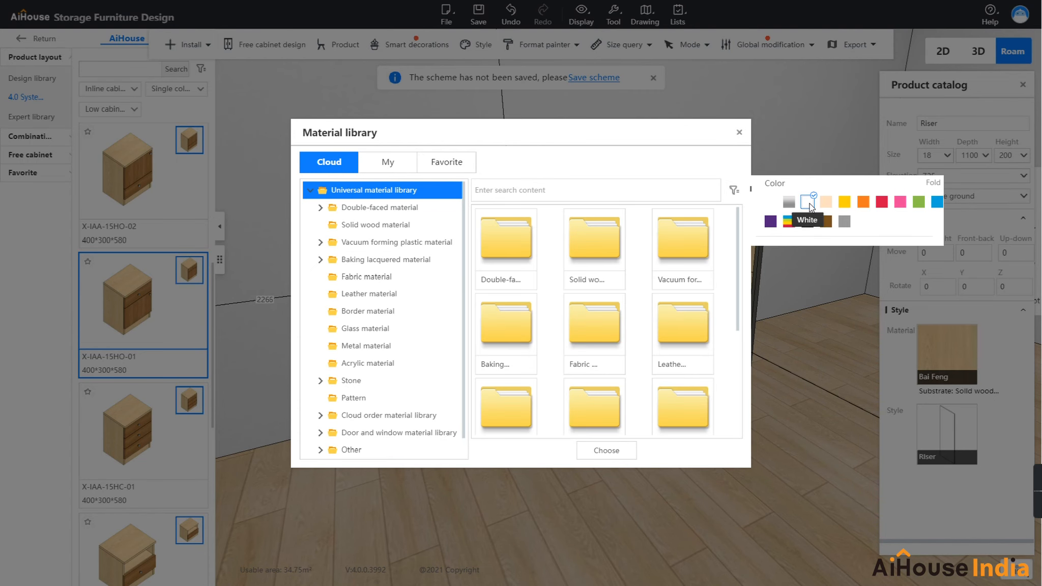
pyautogui.click(590, 351)
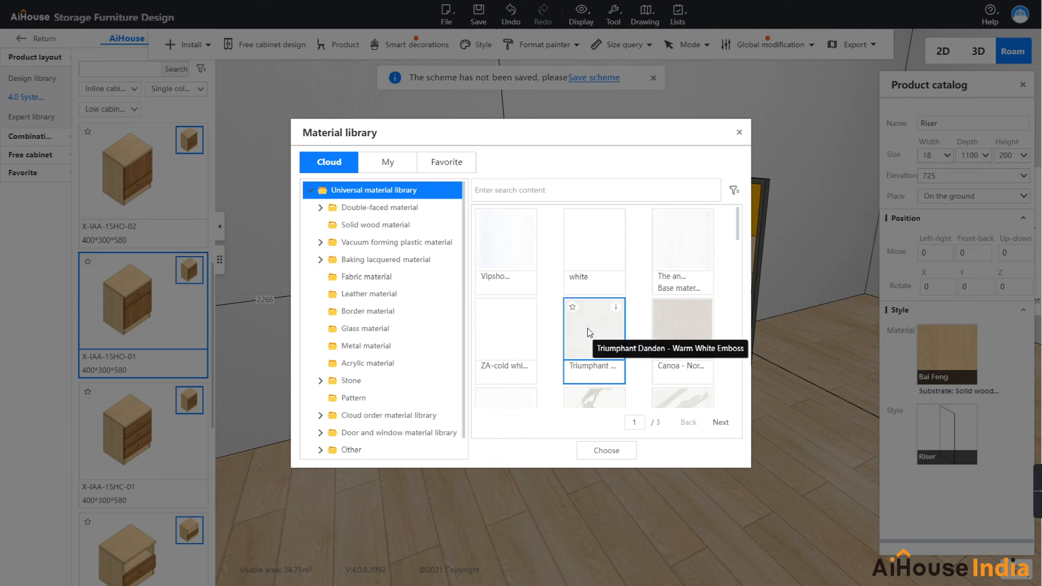
pyautogui.click(596, 452)
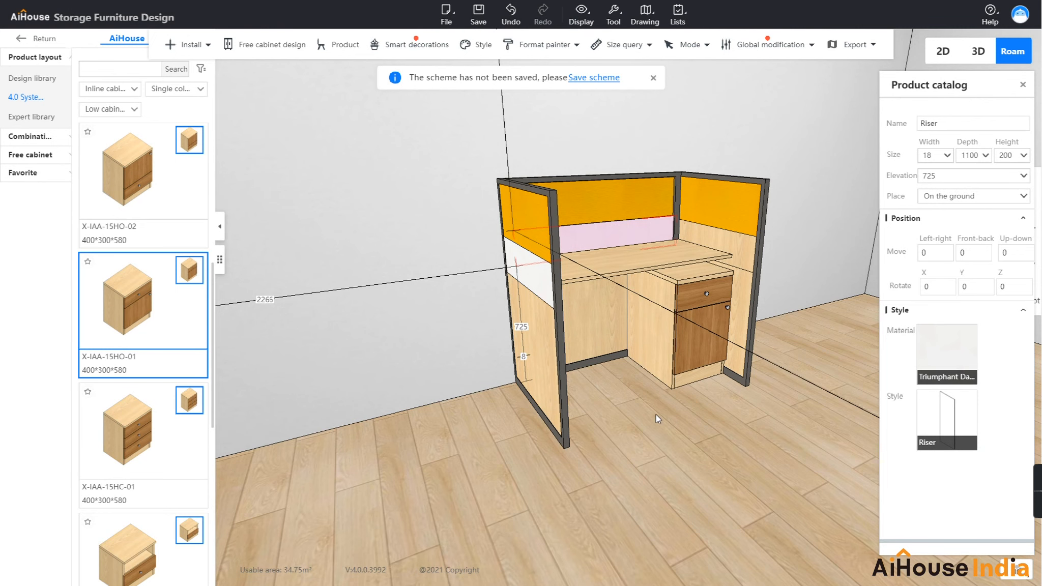
# Step: Copy the warm white material with the Material painter onto the right side frame's middle riser, and exit the painter
pyautogui.moveTo(570, 50)
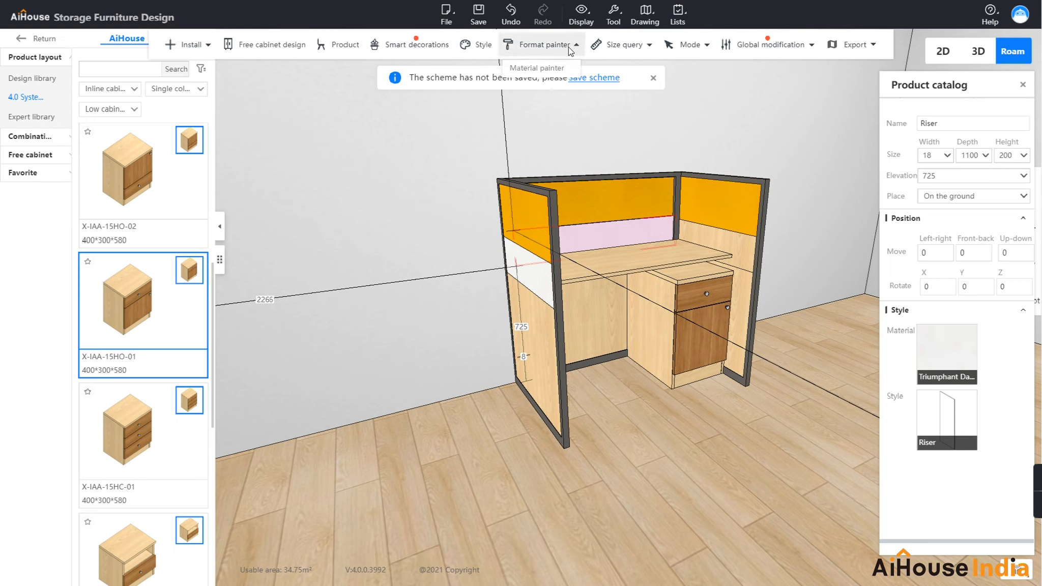
pyautogui.click(543, 68)
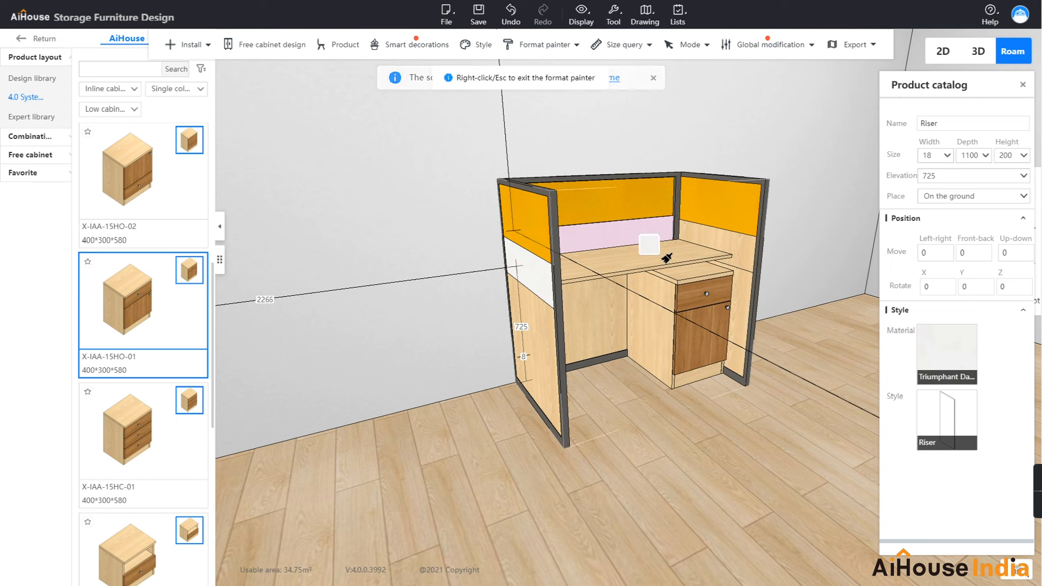
pyautogui.click(718, 246)
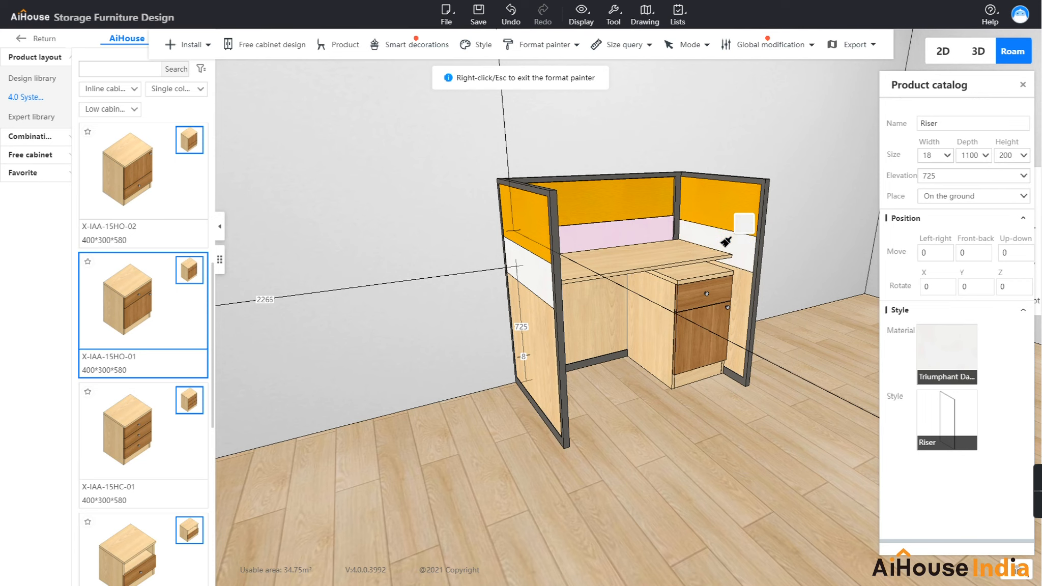
pyautogui.rightClick(799, 333)
pyautogui.press('Escape')
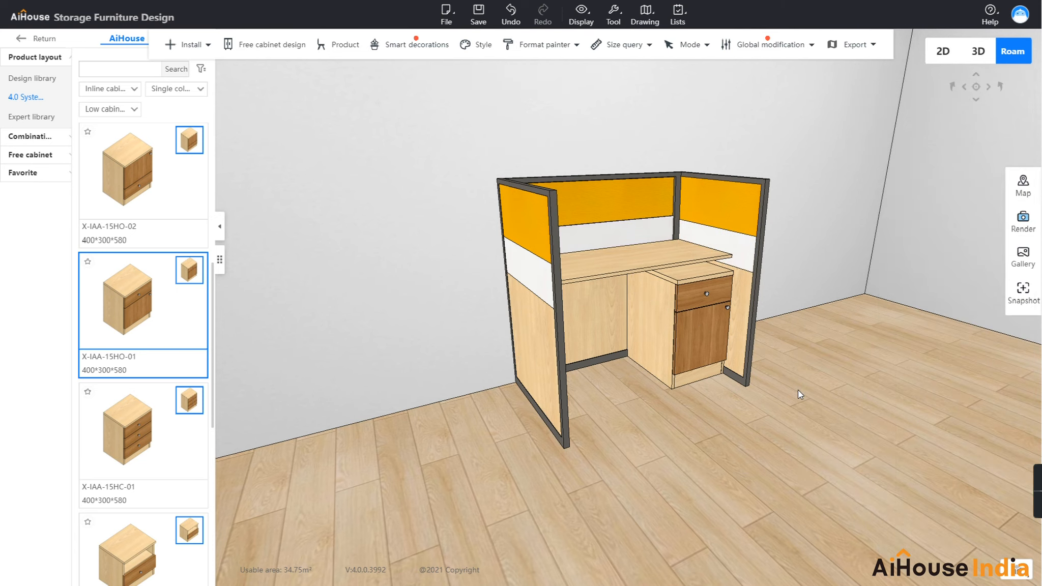
# Step: Apply Light cocoa from the colour-filtered universal material library to the lower riser of the left side frame
pyautogui.moveTo(799, 390); pyautogui.dragTo(764, 387)
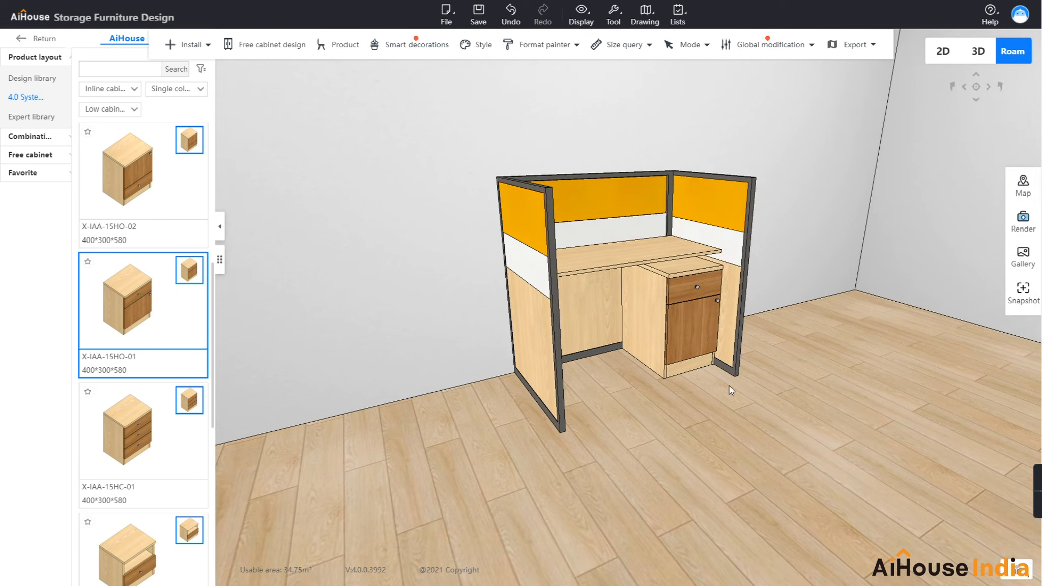
pyautogui.click(544, 349)
pyautogui.rightClick(544, 349)
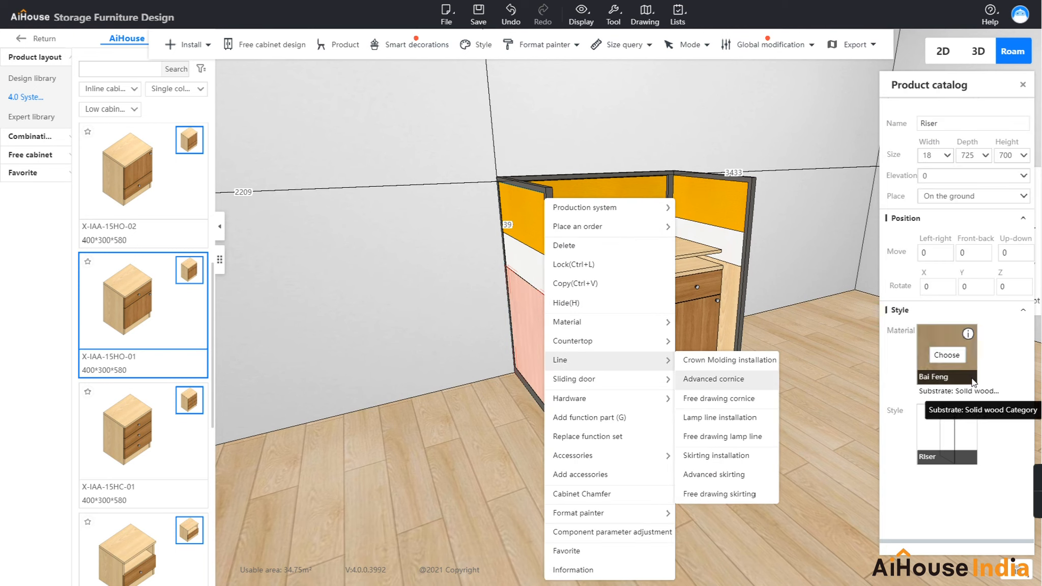
pyautogui.click(947, 354)
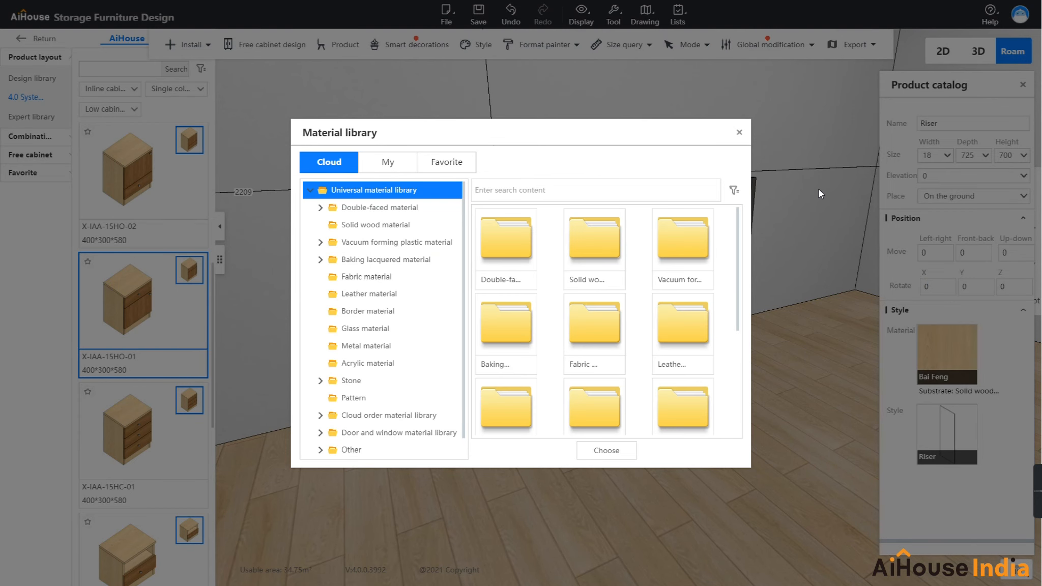
pyautogui.click(733, 195)
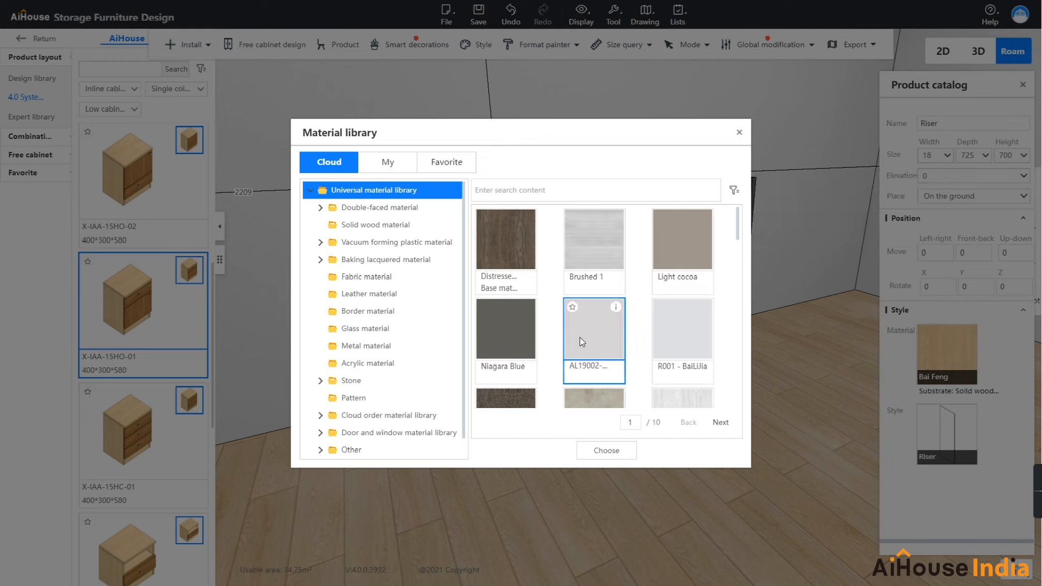
pyautogui.scroll(-1, 642, 263)
pyautogui.scroll(-1, 642, 263)
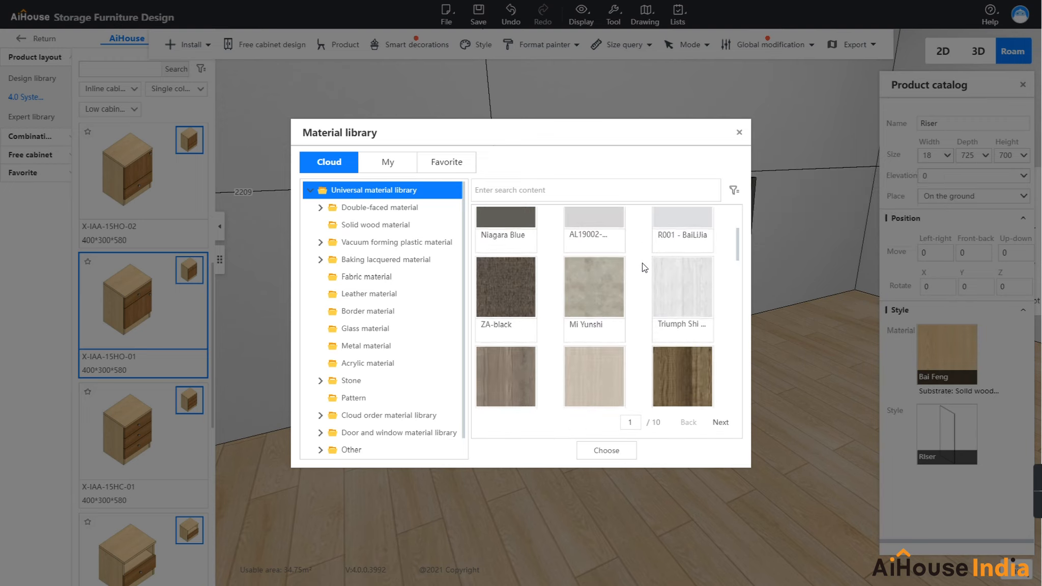
pyautogui.scroll(2, 642, 263)
pyautogui.click(692, 256)
pyautogui.click(607, 454)
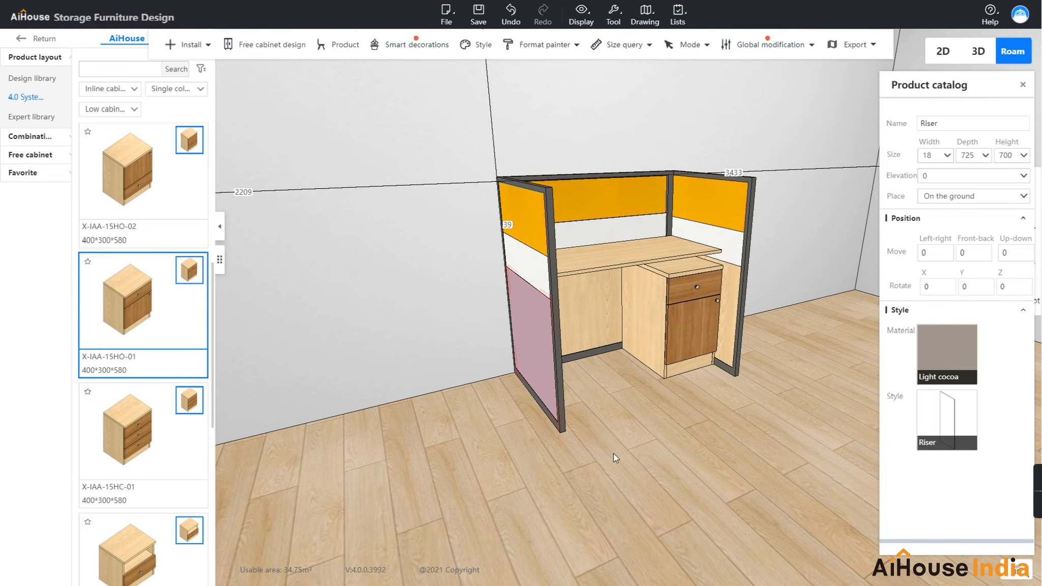
# Step: Copy the Light cocoa material with the Material painter onto the lower risers of the back and right side frames
pyautogui.moveTo(657, 436); pyautogui.dragTo(648, 440)
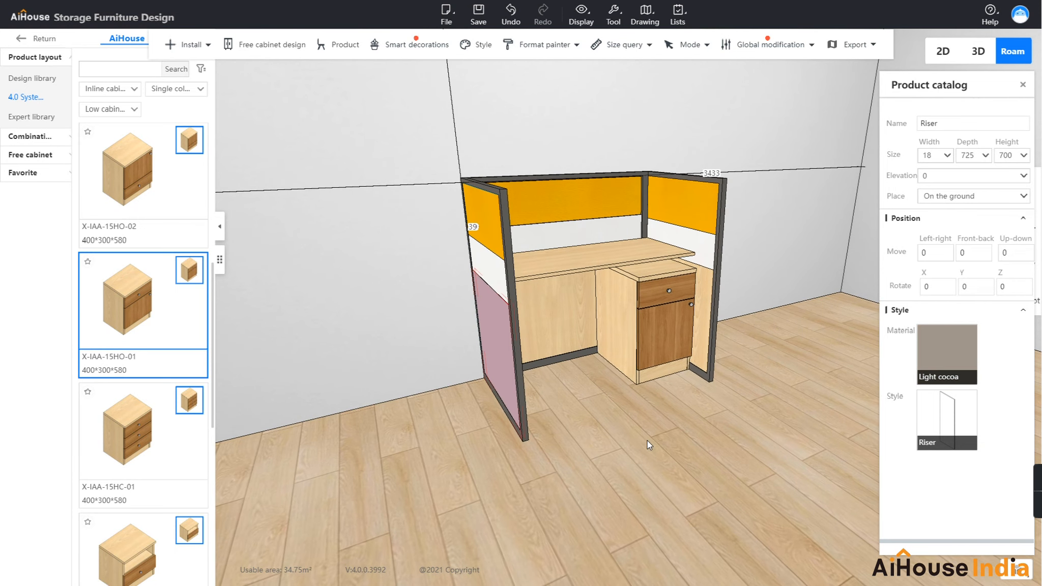
pyautogui.click(535, 46)
pyautogui.click(555, 321)
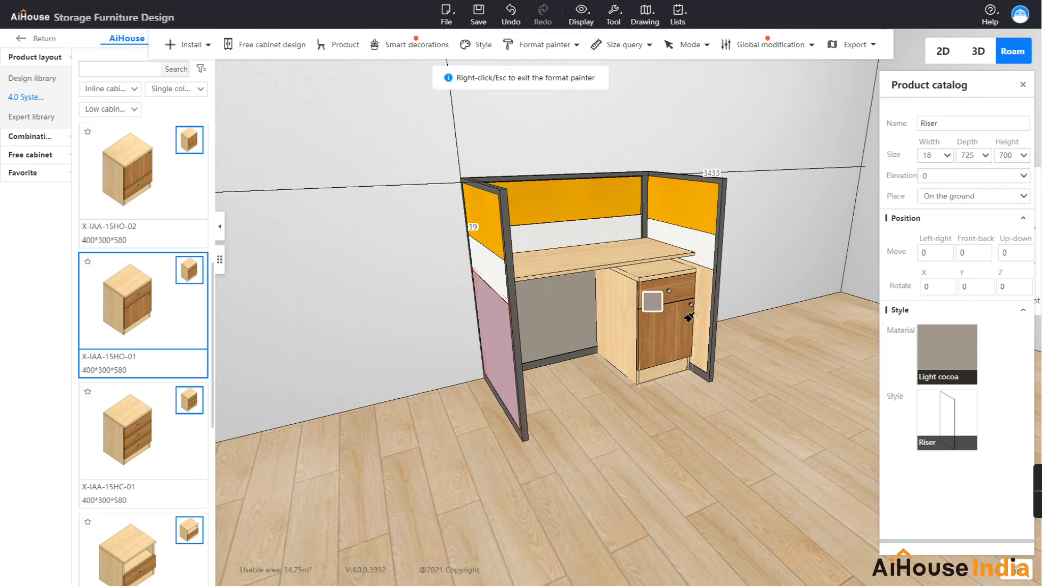
pyautogui.click(705, 295)
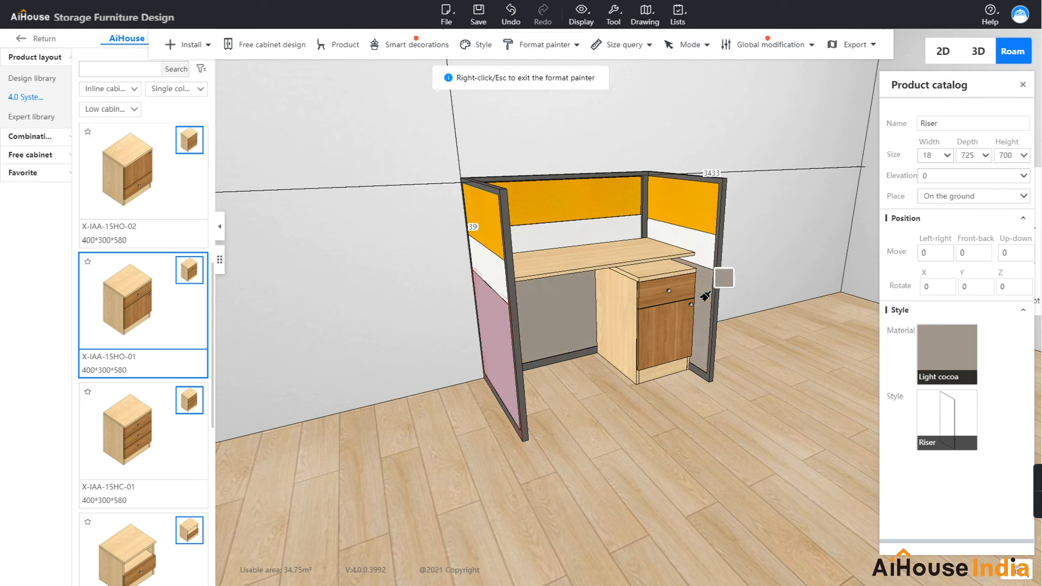
pyautogui.rightClick(805, 359)
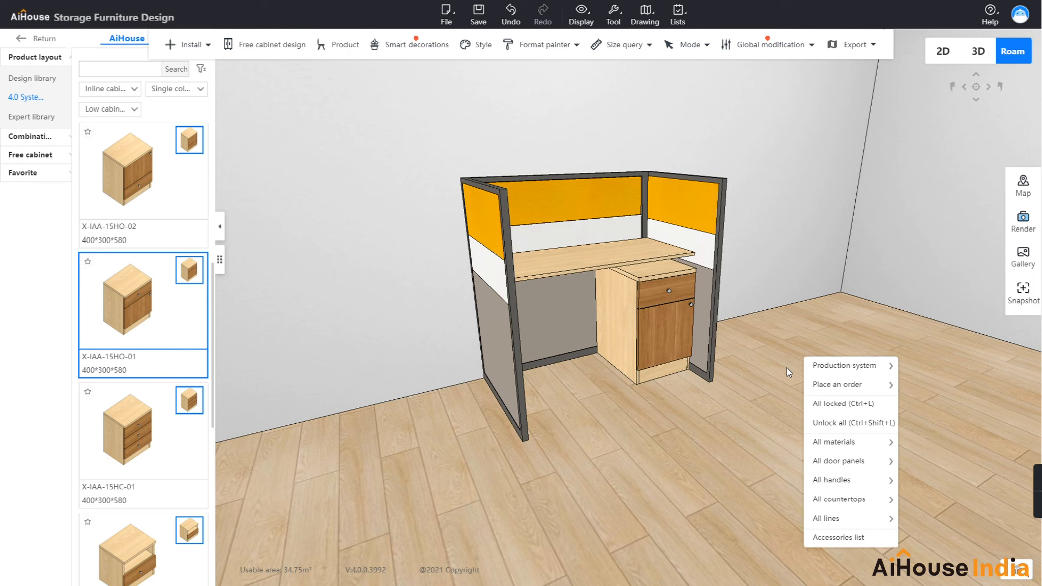
pyautogui.click(787, 368)
pyautogui.moveTo(787, 368); pyautogui.dragTo(785, 368)
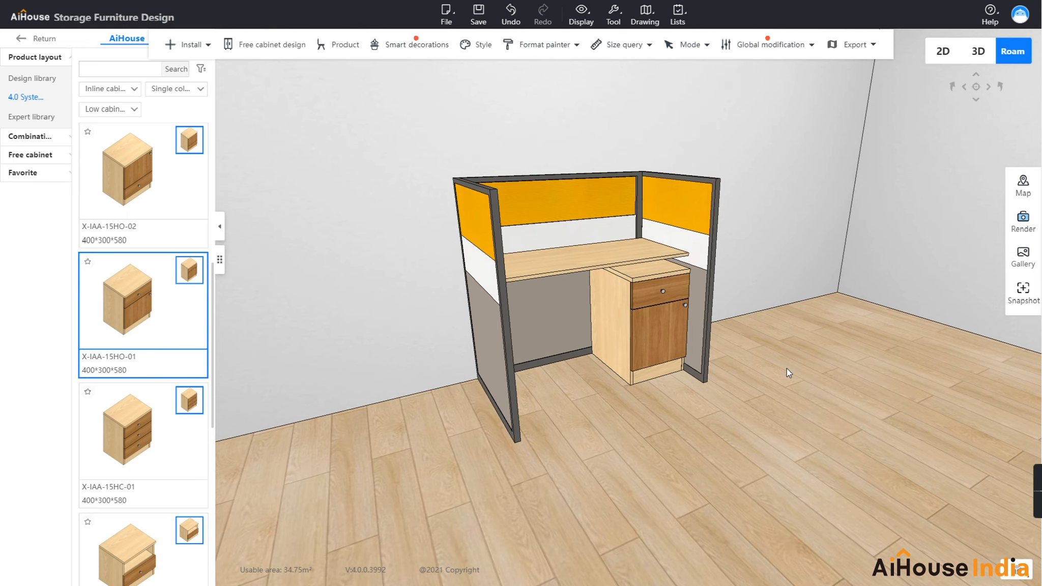
# Step: Reopen the desk frame in free cabinet design and set the selection mode to Panel
pyautogui.click(583, 272)
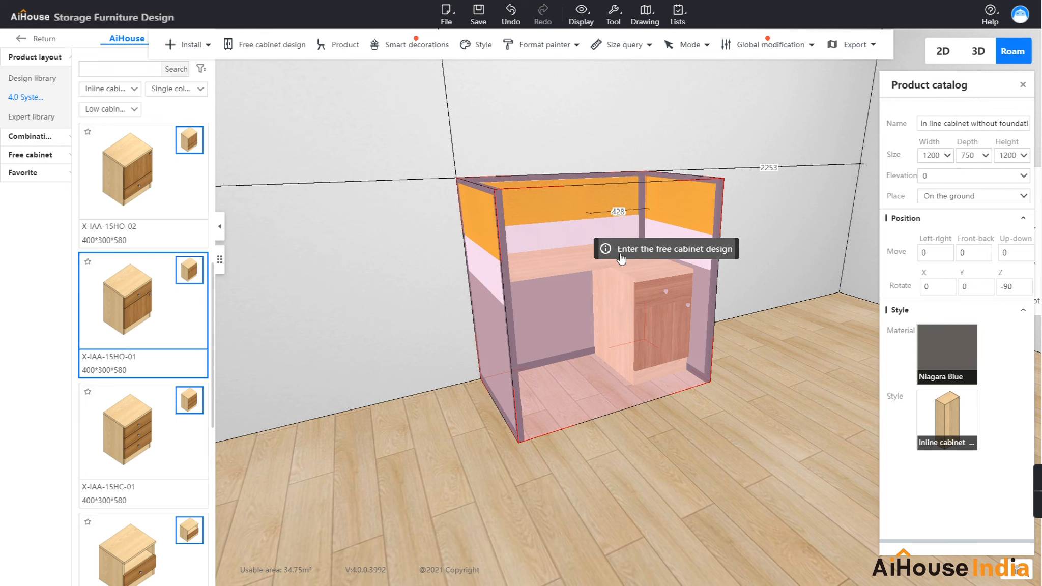
pyautogui.click(619, 256)
pyautogui.click(606, 254)
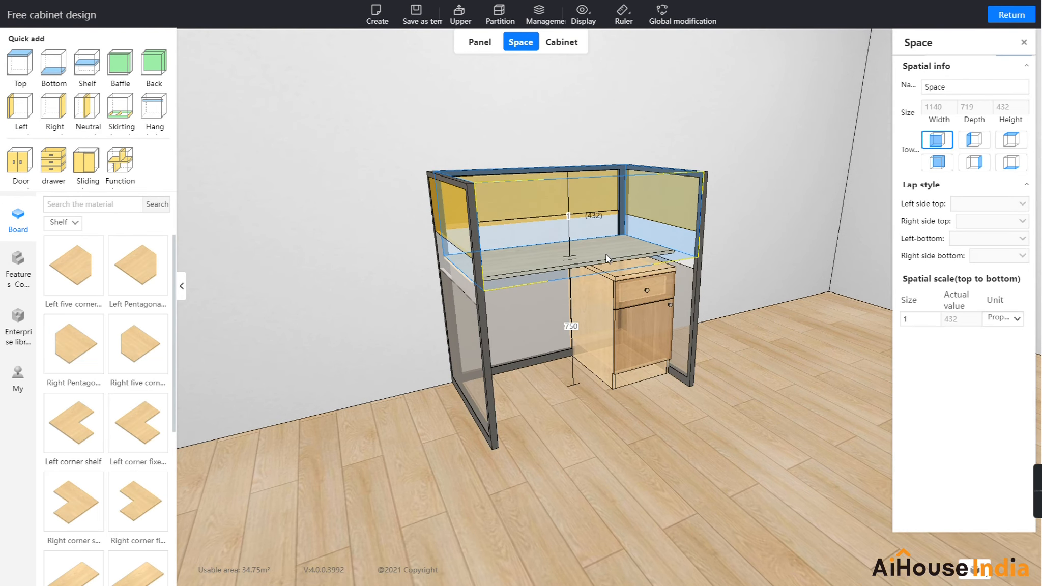
pyautogui.click(476, 44)
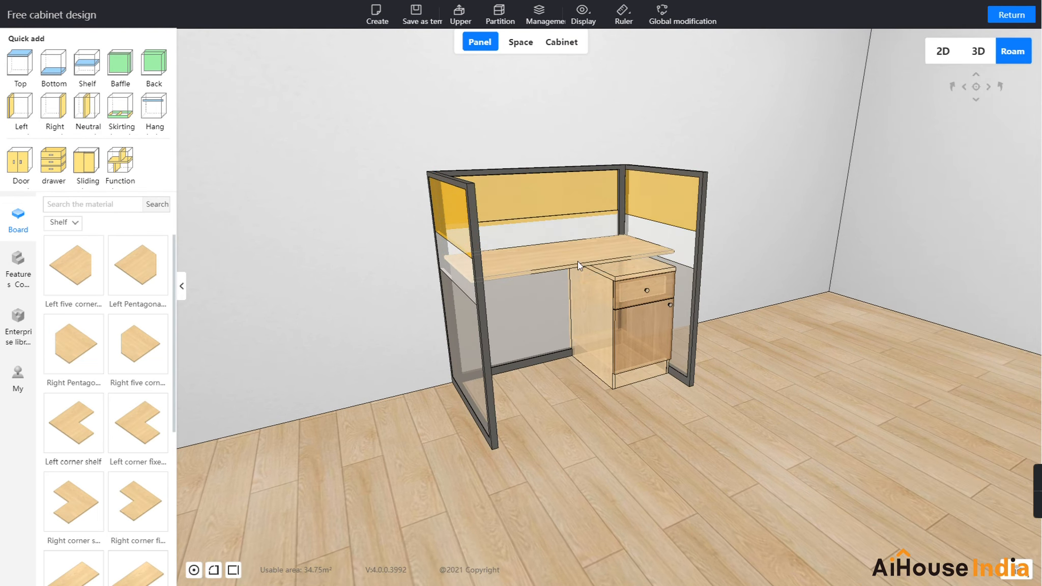
# Step: Apply the Dark walnut wood grain from the Cloud order material library to the desktop shelf, and leave free cabinet design
pyautogui.click(577, 262)
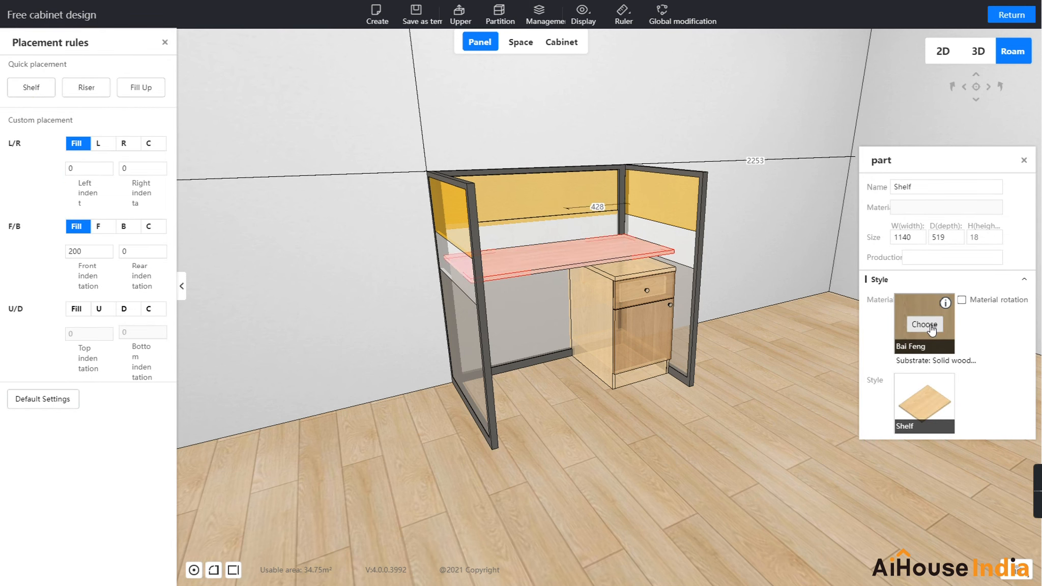
pyautogui.click(925, 324)
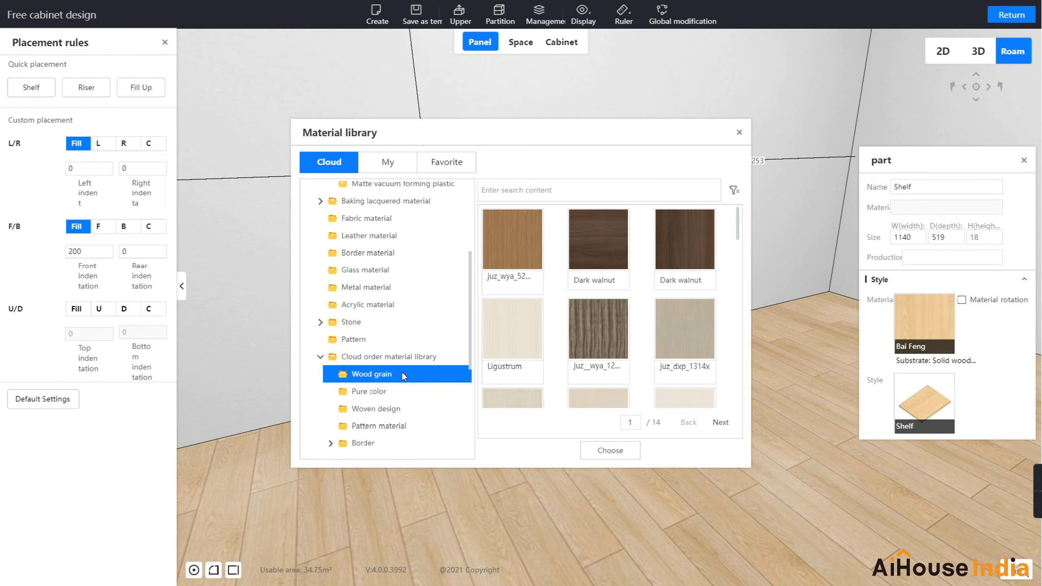
pyautogui.click(674, 236)
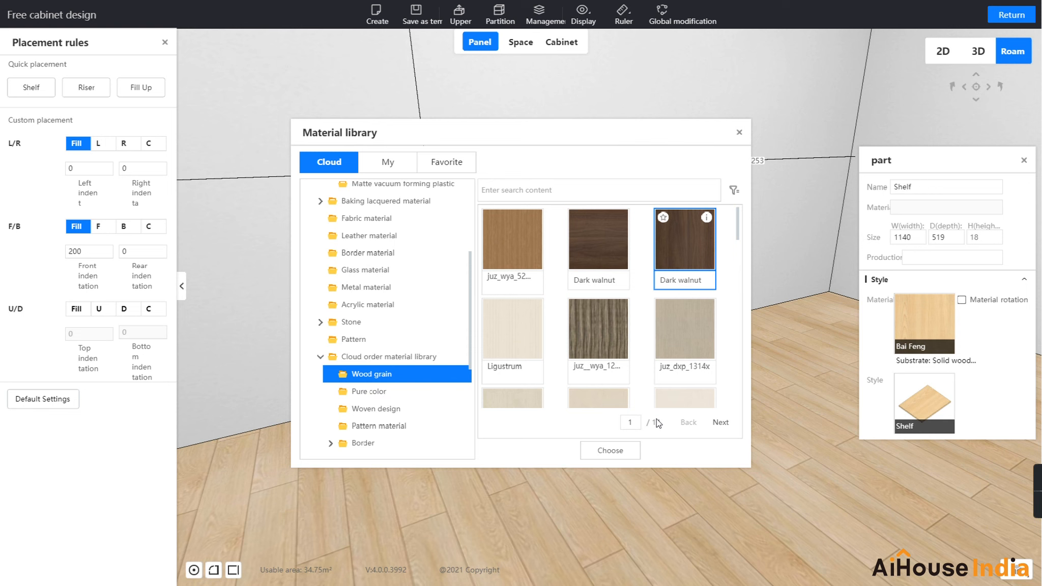
pyautogui.click(619, 453)
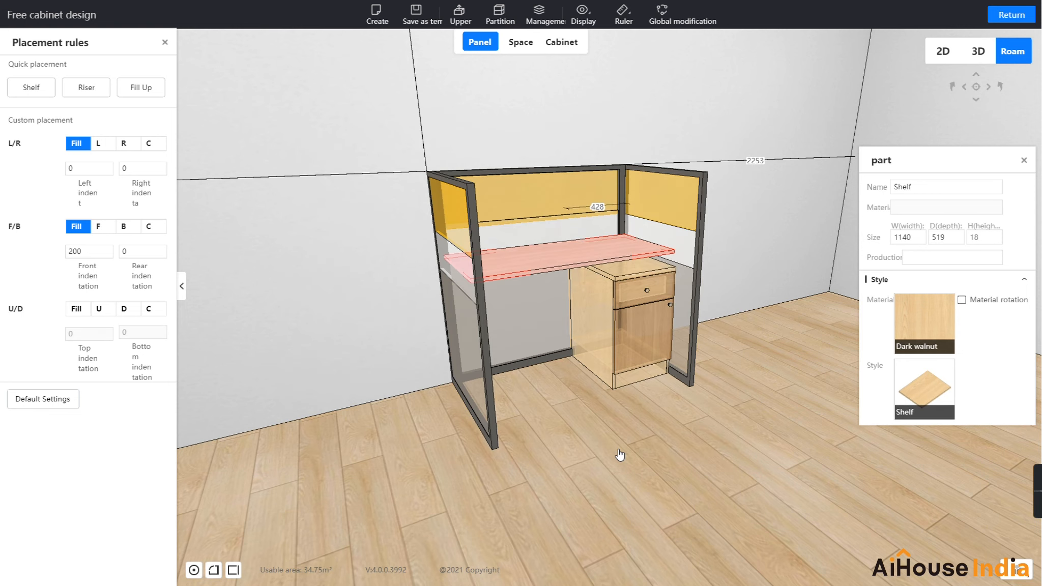
pyautogui.click(602, 319)
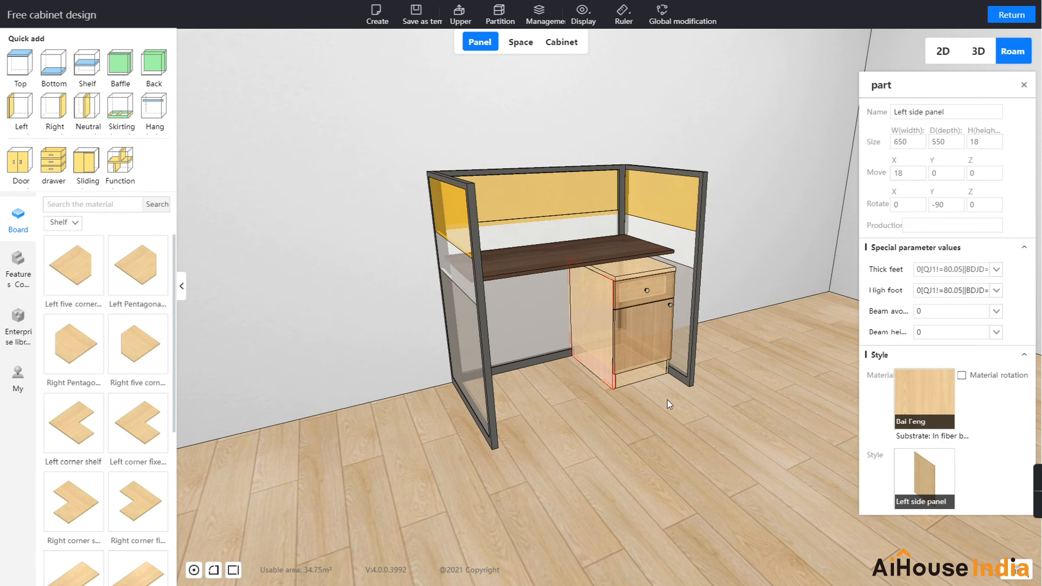
pyautogui.click(995, 23)
pyautogui.click(778, 397)
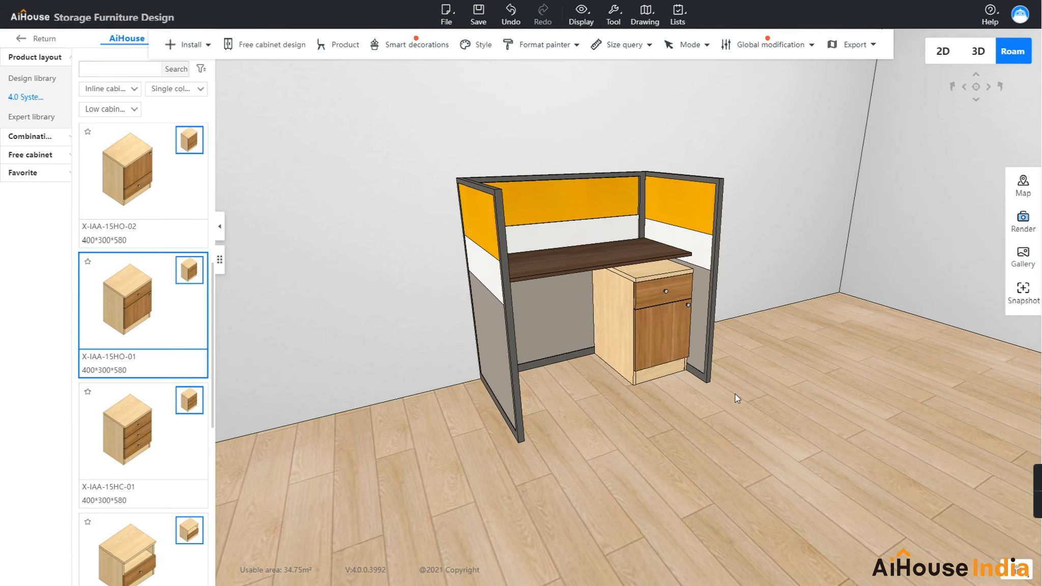
# Step: Apply the Dark walnut wood grain from the Cloud order material library to the drawer cabinet's body
pyautogui.click(662, 331)
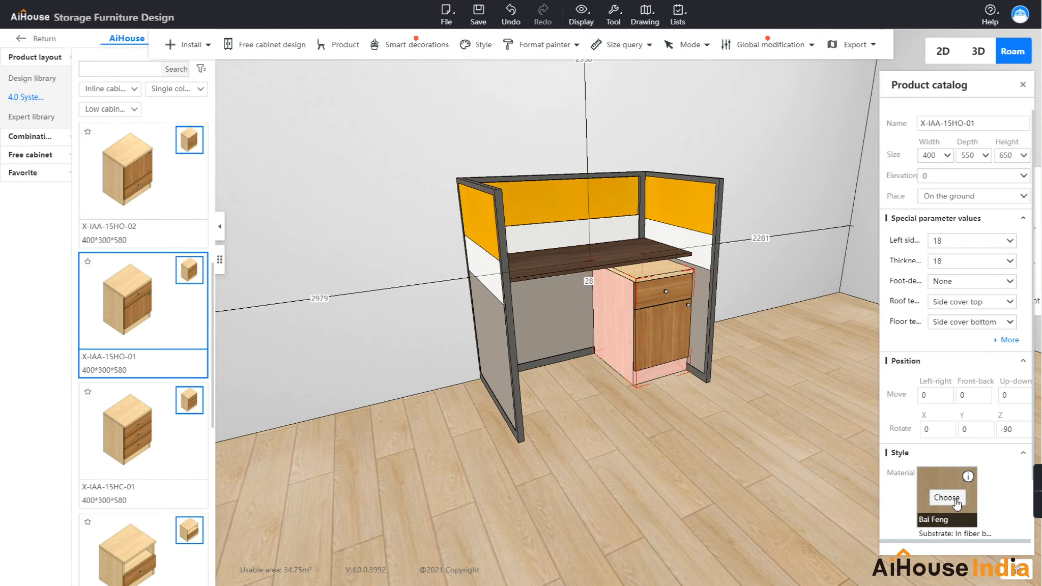
pyautogui.click(946, 497)
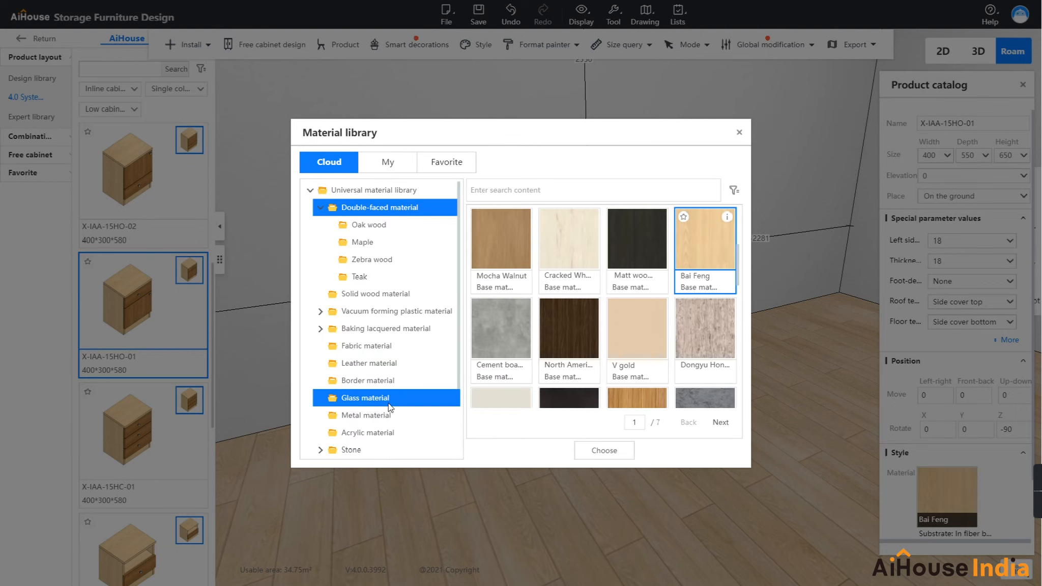
pyautogui.scroll(-1, 356, 424)
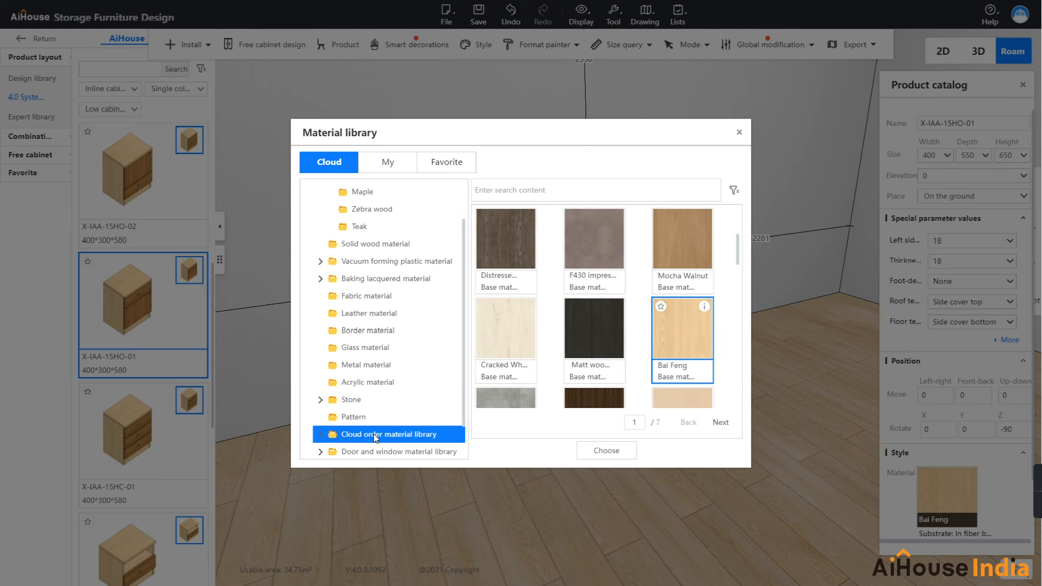
pyautogui.click(373, 434)
pyautogui.scroll(-1, 389, 417)
pyautogui.click(374, 401)
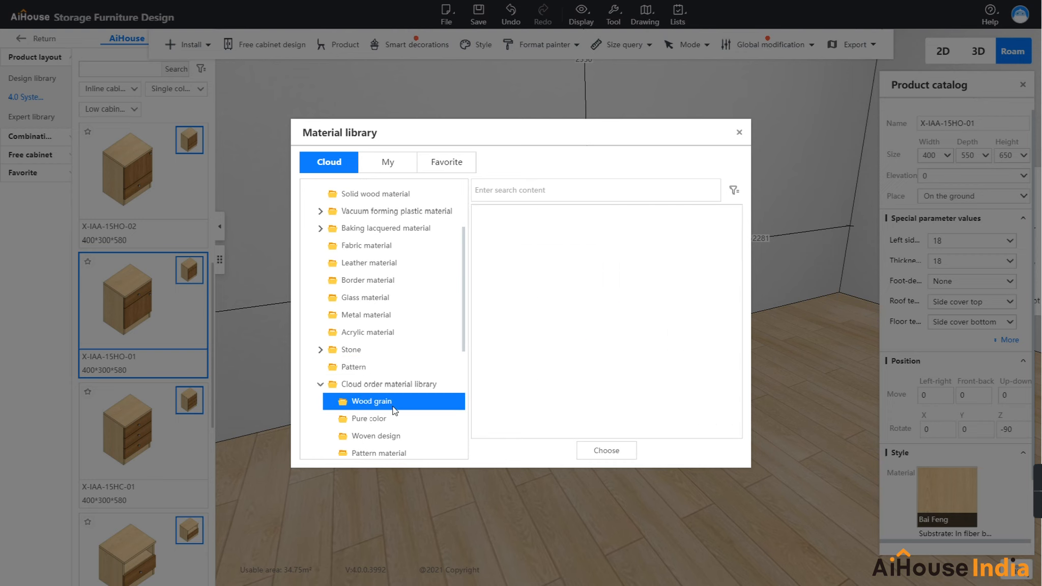
pyautogui.click(619, 451)
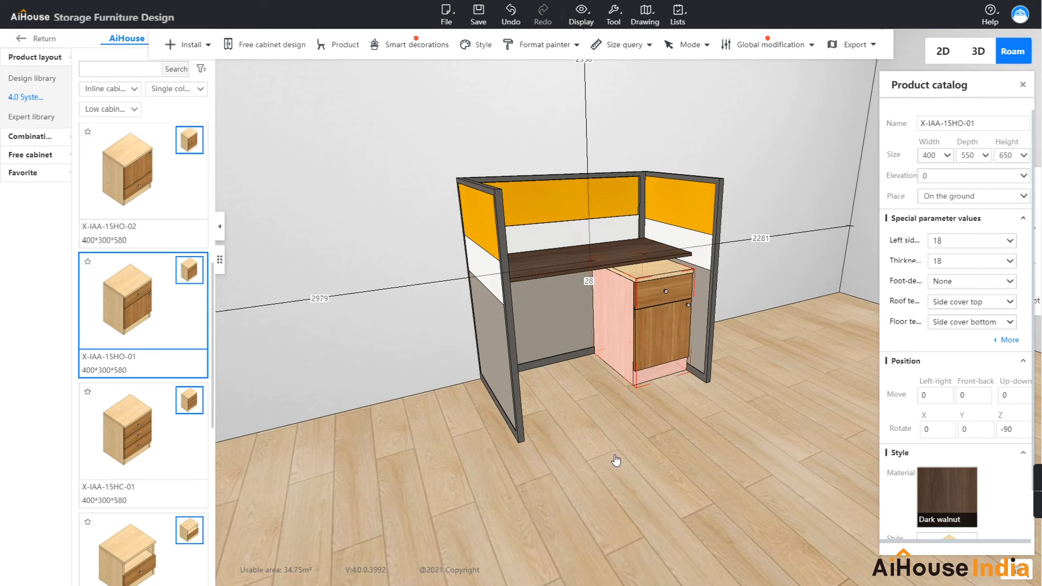
# Step: Copy the Dark walnut material with the Material painter onto the cabinet's drawer front and door, and exit the painter
pyautogui.click(660, 316)
pyautogui.click(619, 318)
pyautogui.moveTo(534, 47)
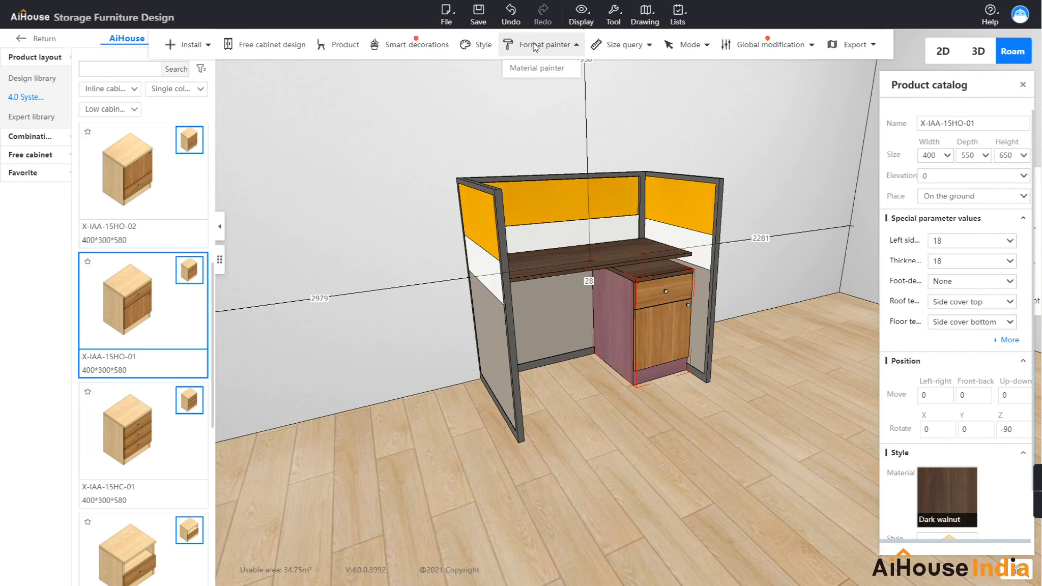
pyautogui.click(537, 68)
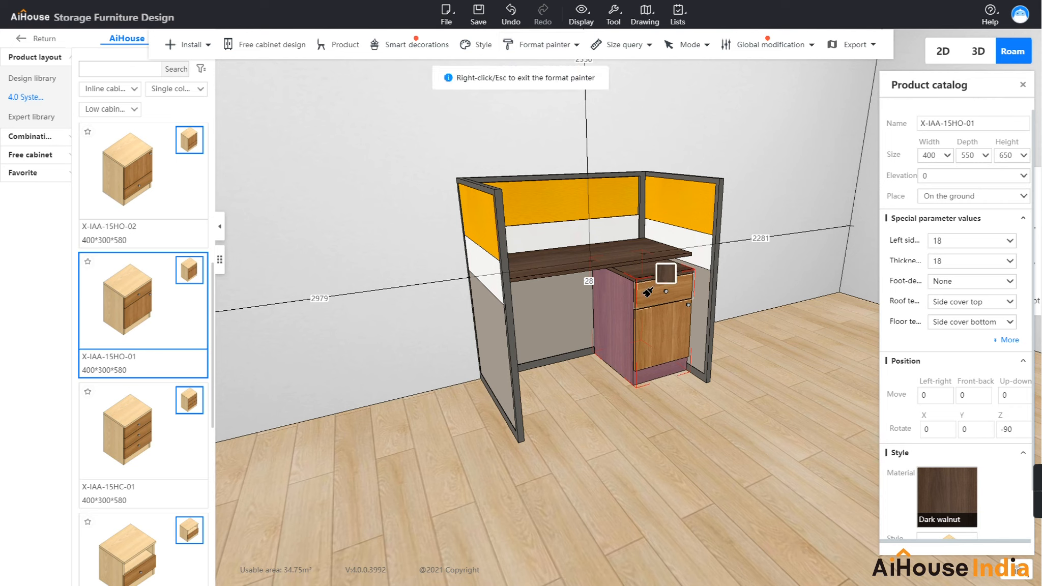
pyautogui.click(664, 291)
pyautogui.click(660, 328)
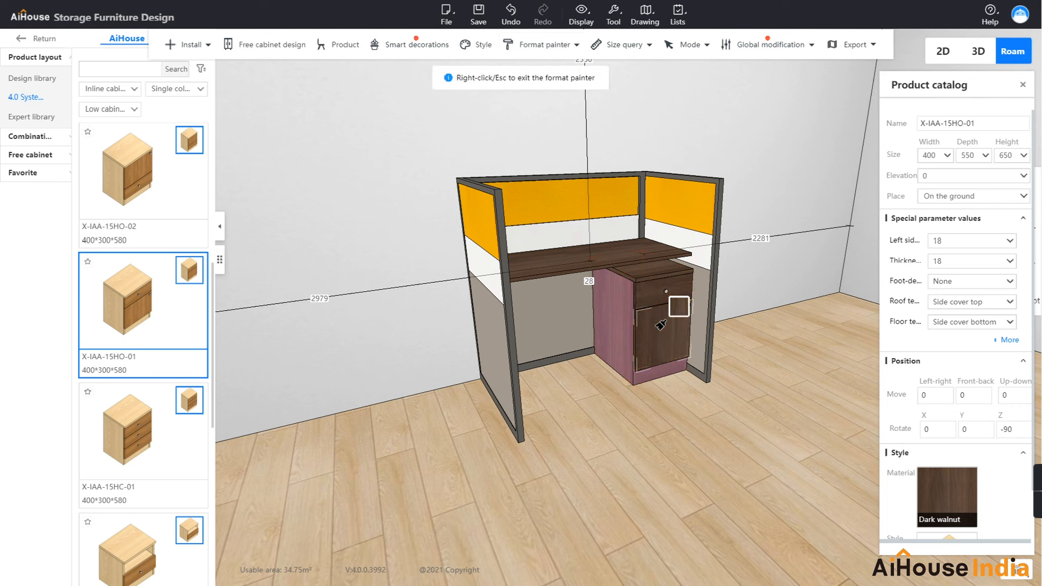
pyautogui.rightClick(751, 390)
pyautogui.click(746, 372)
pyautogui.moveTo(783, 381); pyautogui.dragTo(606, 410)
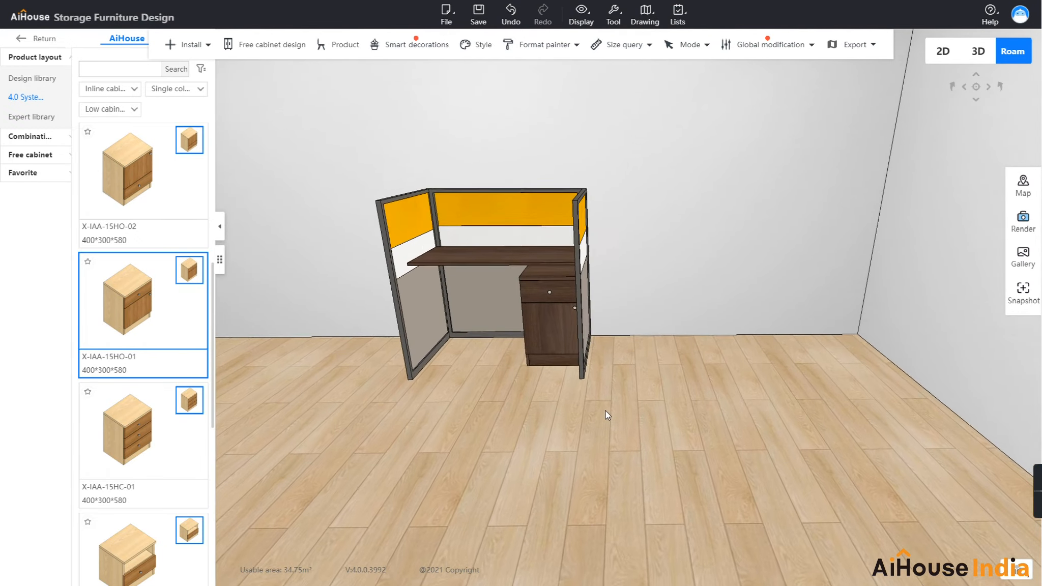
# Step: Leave Storage Furniture Design and show the office chairs in the public library's Office category
pyautogui.click(23, 40)
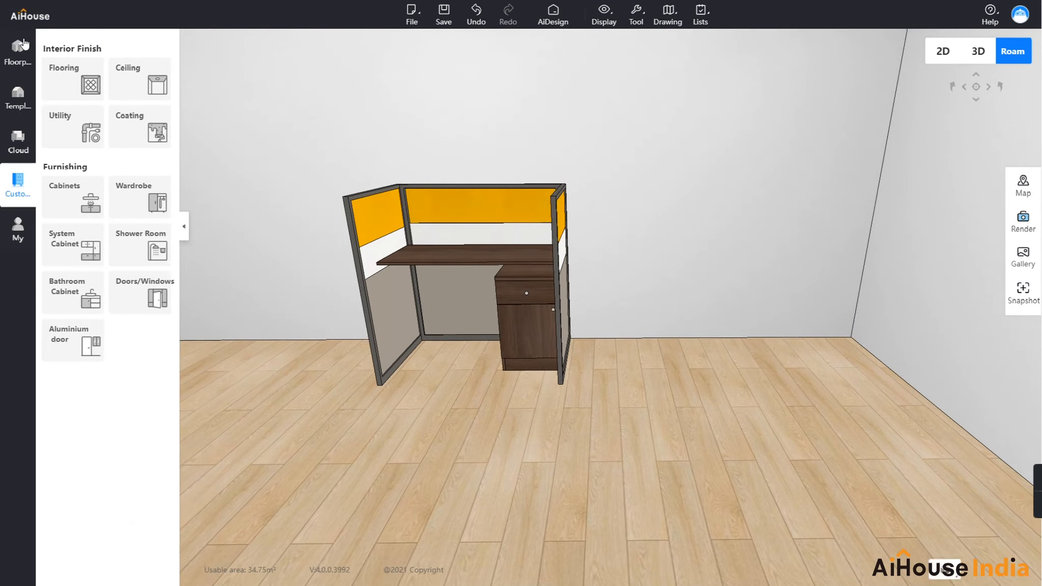
pyautogui.click(18, 145)
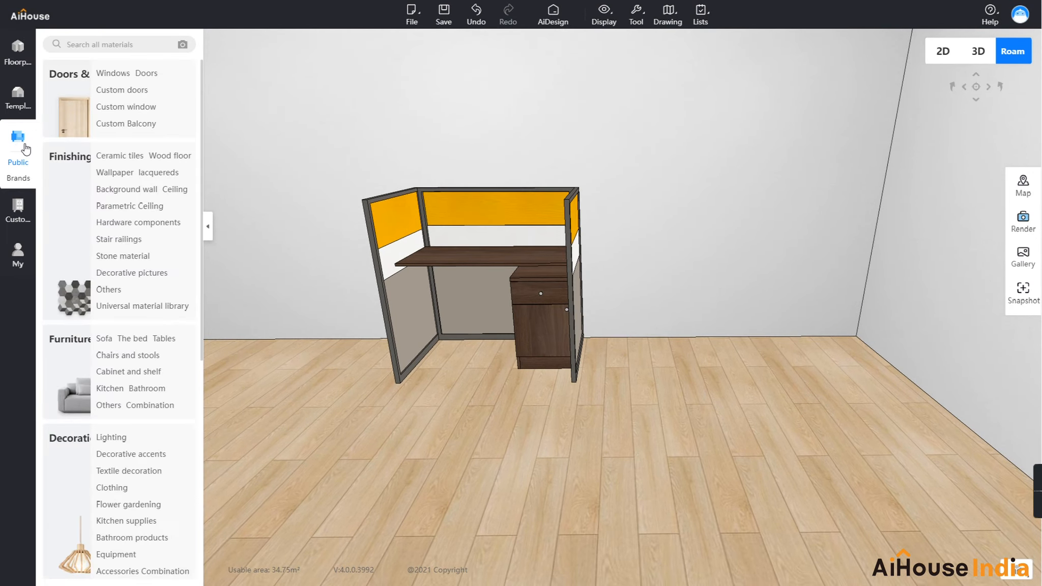
pyautogui.scroll(-5, 116, 397)
pyautogui.scroll(2, 117, 413)
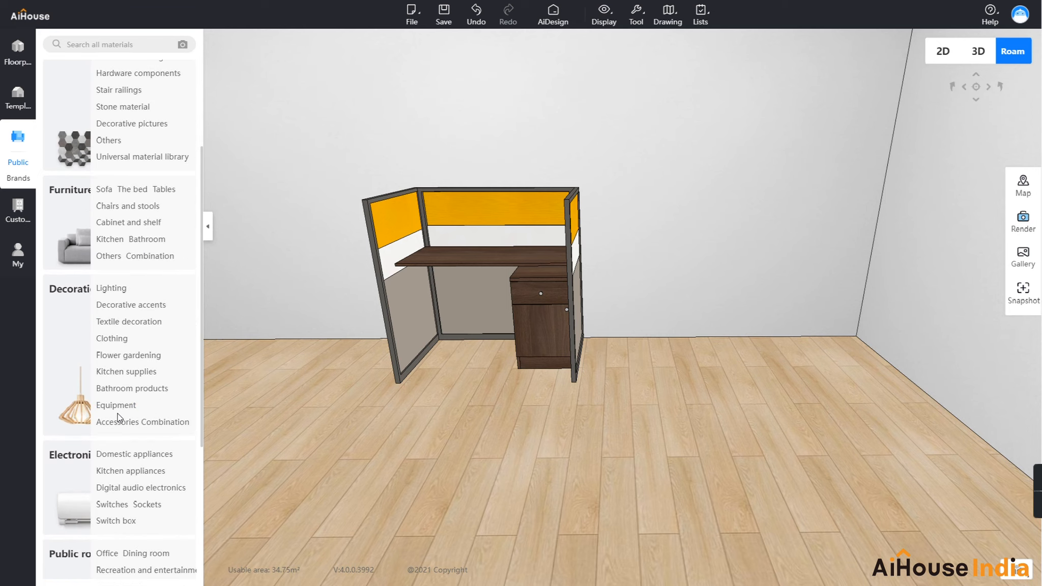
pyautogui.scroll(-2, 120, 423)
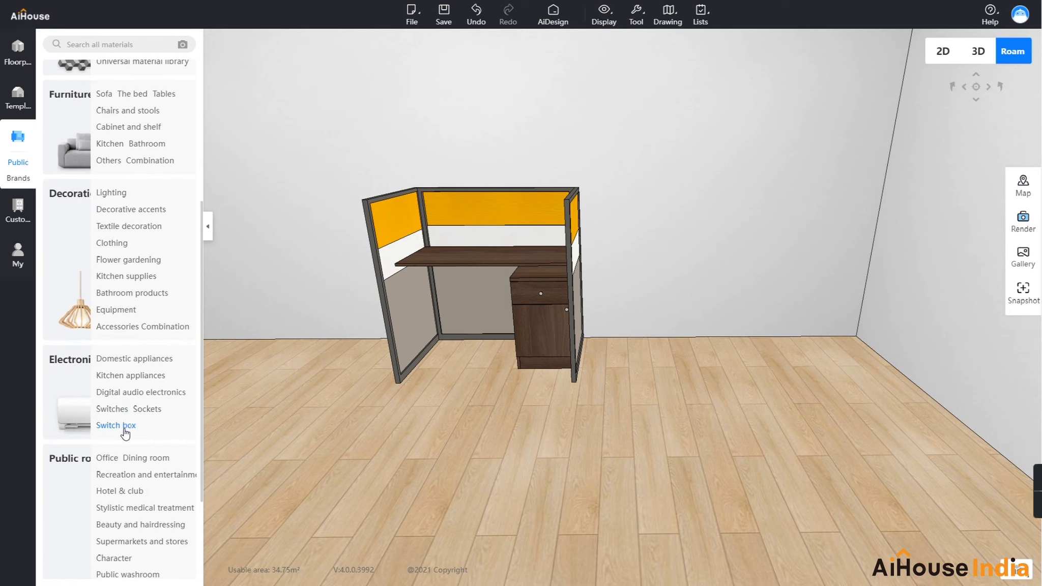
pyautogui.click(108, 458)
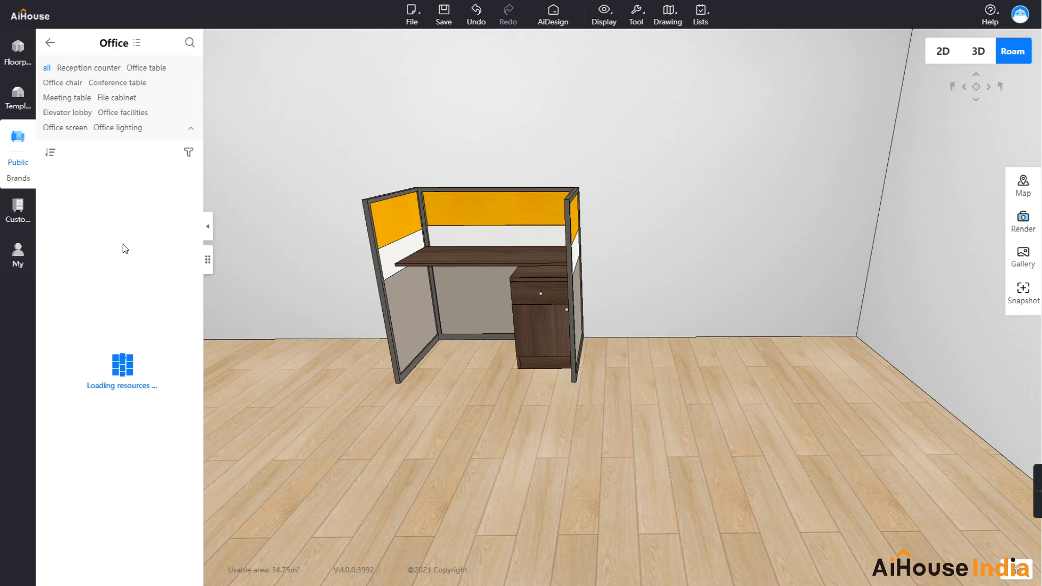
pyautogui.click(85, 68)
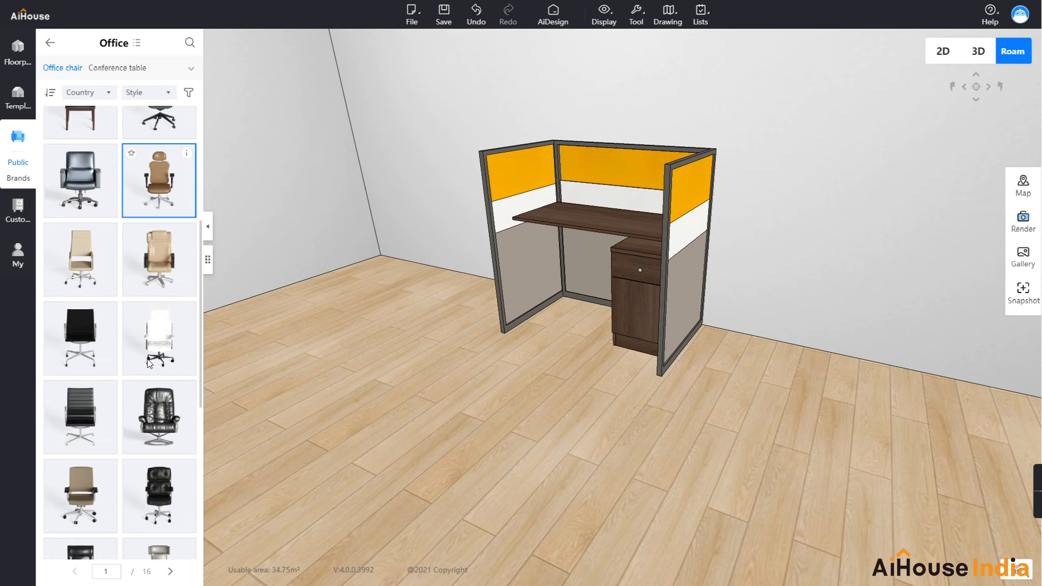
# Step: Place the black metal-framed office chair on the floor in front of the desk and rotate it towards the desktop
pyautogui.scroll(-1, 93, 323)
pyautogui.moveTo(93, 323); pyautogui.dragTo(522, 355)
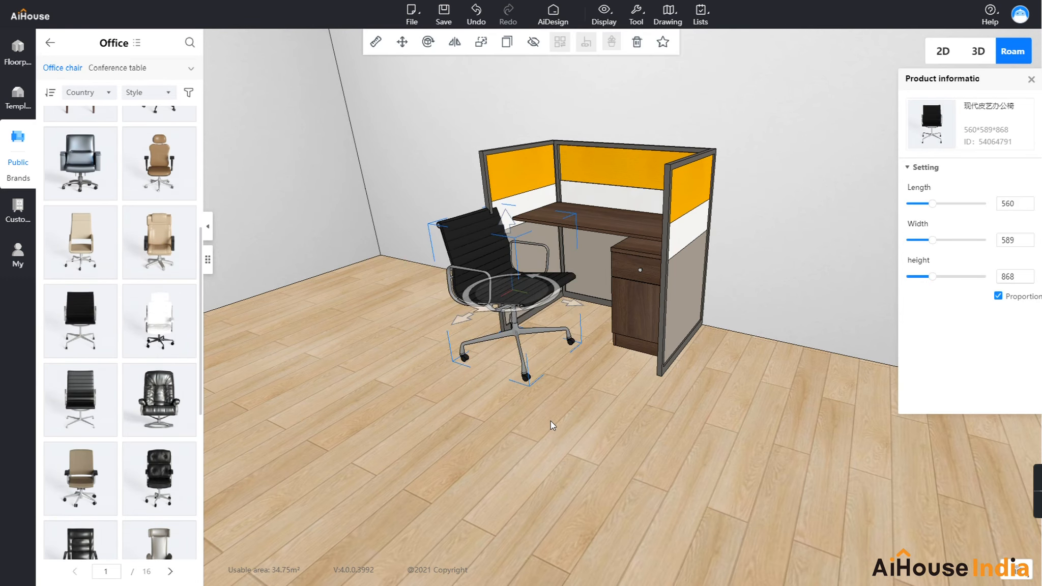
pyautogui.moveTo(551, 421); pyautogui.dragTo(534, 443)
pyautogui.click(535, 444)
pyautogui.click(449, 332)
pyautogui.moveTo(414, 339); pyautogui.dragTo(460, 364)
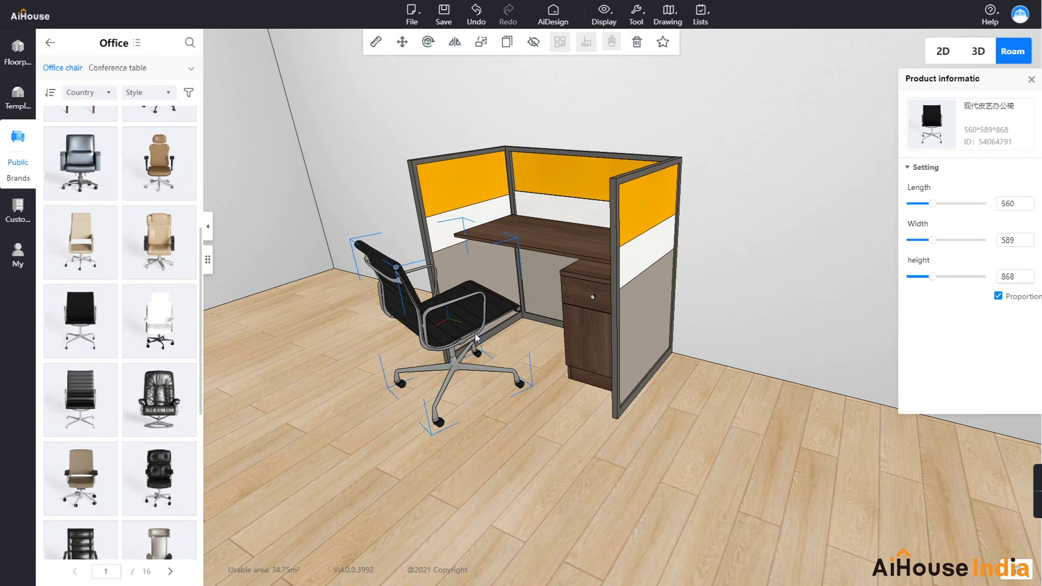
# Step: Move the black metal-framed office chair closer to the desk opening
pyautogui.click(490, 414)
pyautogui.moveTo(490, 414); pyautogui.dragTo(542, 368)
pyautogui.click(542, 367)
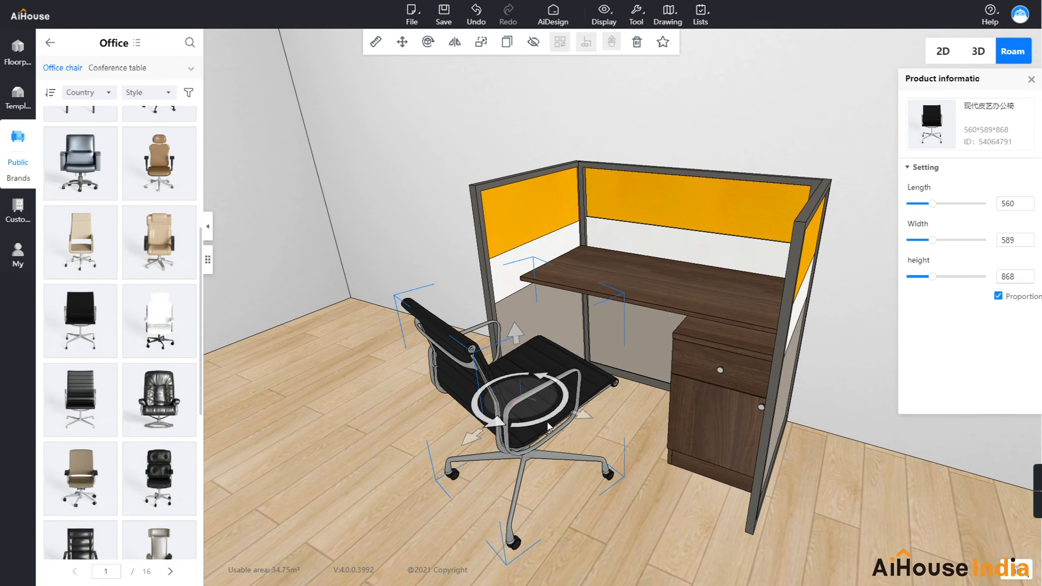
pyautogui.moveTo(570, 418)
pyautogui.mouseDown()
pyautogui.moveTo(582, 425)
pyautogui.moveTo(571, 437)
pyautogui.mouseUp()
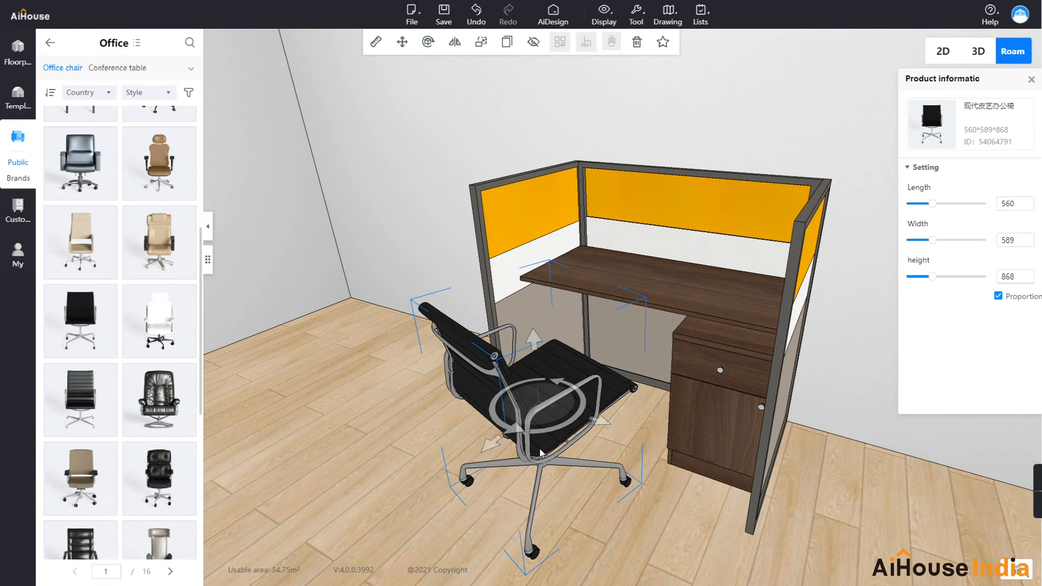
pyautogui.click(410, 454)
# Step: Place the black office chair with tan mesh back from page 4 near the desk, and delete the metal-framed chair
pyautogui.scroll(-5, 398, 398)
pyautogui.click(366, 426)
pyautogui.scroll(-2, 156, 458)
pyautogui.moveTo(158, 477); pyautogui.dragTo(468, 335)
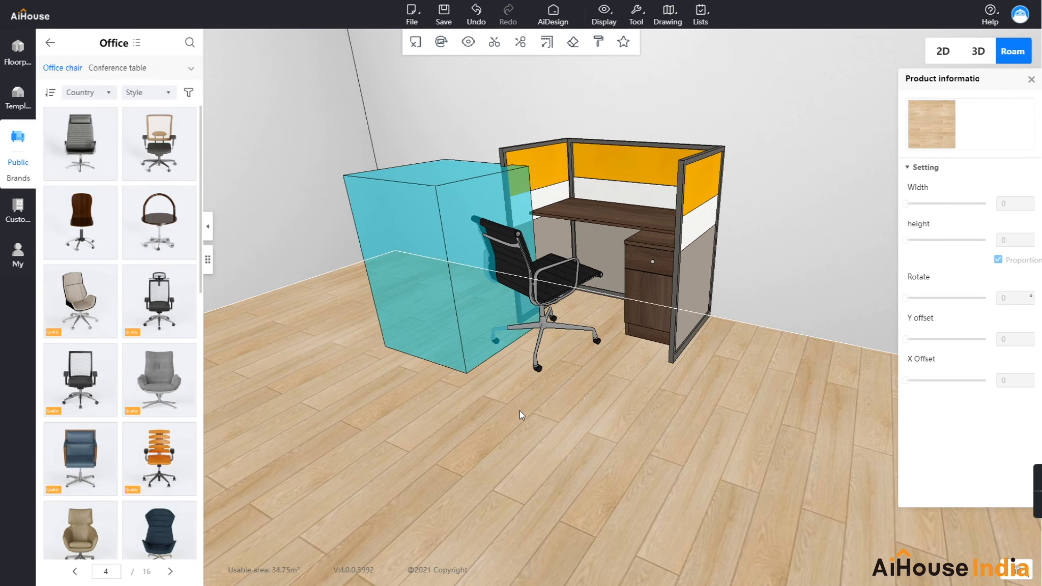
pyautogui.scroll(3, 525, 403)
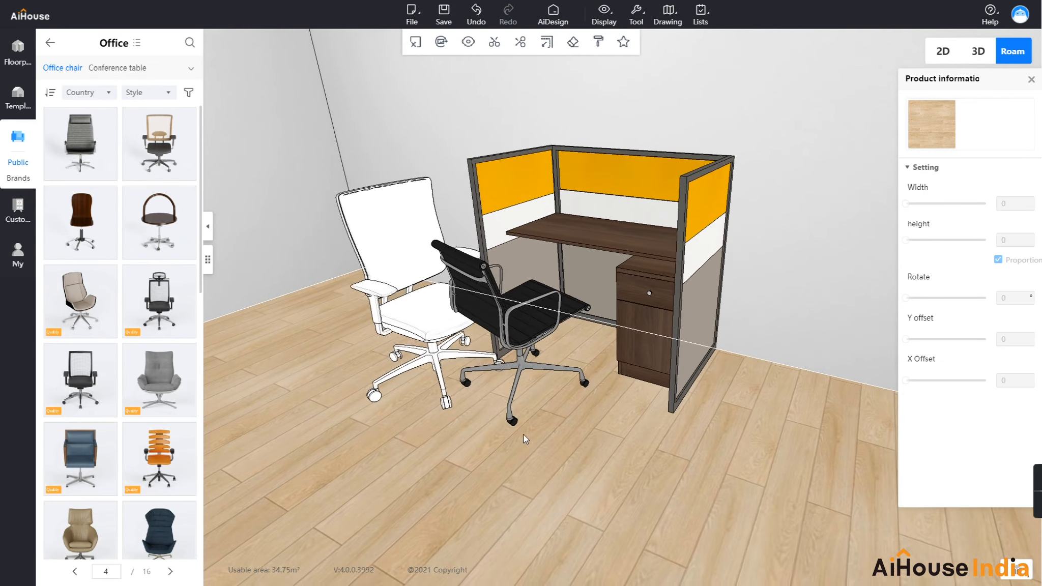
pyautogui.click(512, 334)
pyautogui.press('Delete')
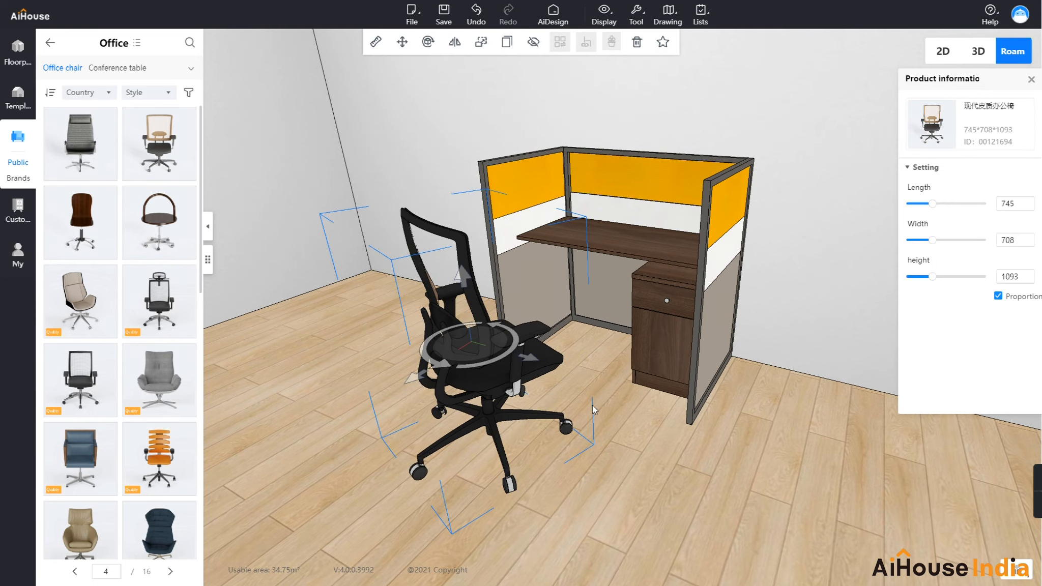
# Step: Move the mesh-back office chair closer to the desk opening
pyautogui.click(593, 406)
pyautogui.scroll(3, 575, 421)
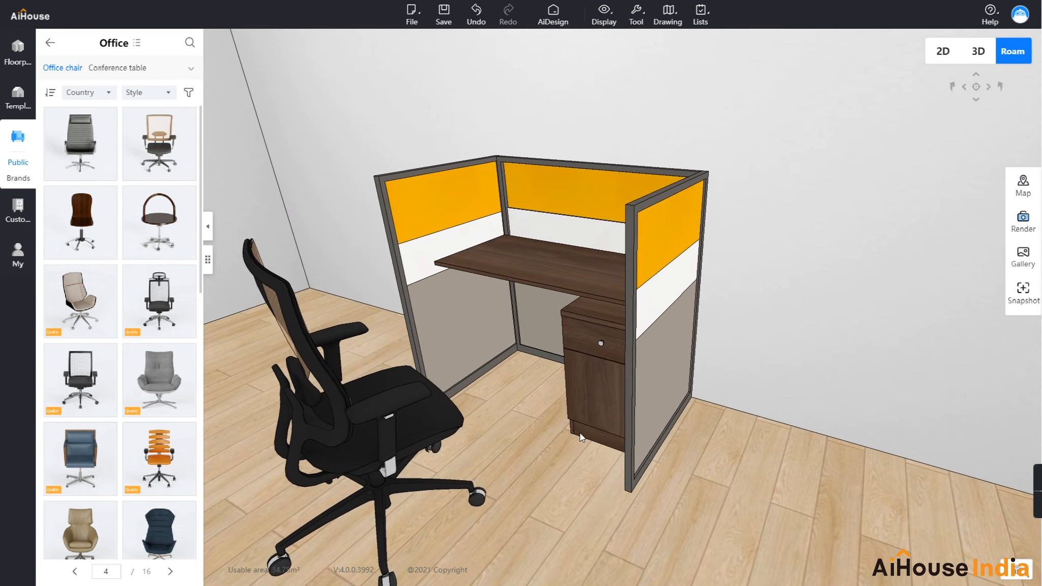
pyautogui.scroll(-3, 522, 467)
pyautogui.click(469, 357)
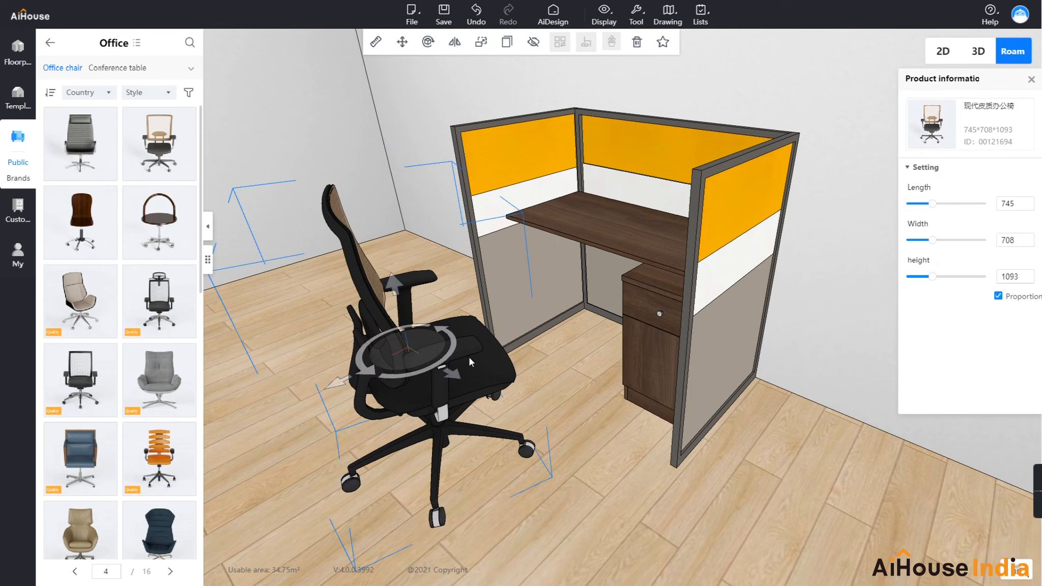
pyautogui.moveTo(425, 343); pyautogui.dragTo(499, 330)
pyautogui.scroll(-3, 600, 378)
pyautogui.click(612, 361)
pyautogui.moveTo(611, 361); pyautogui.dragTo(660, 413)
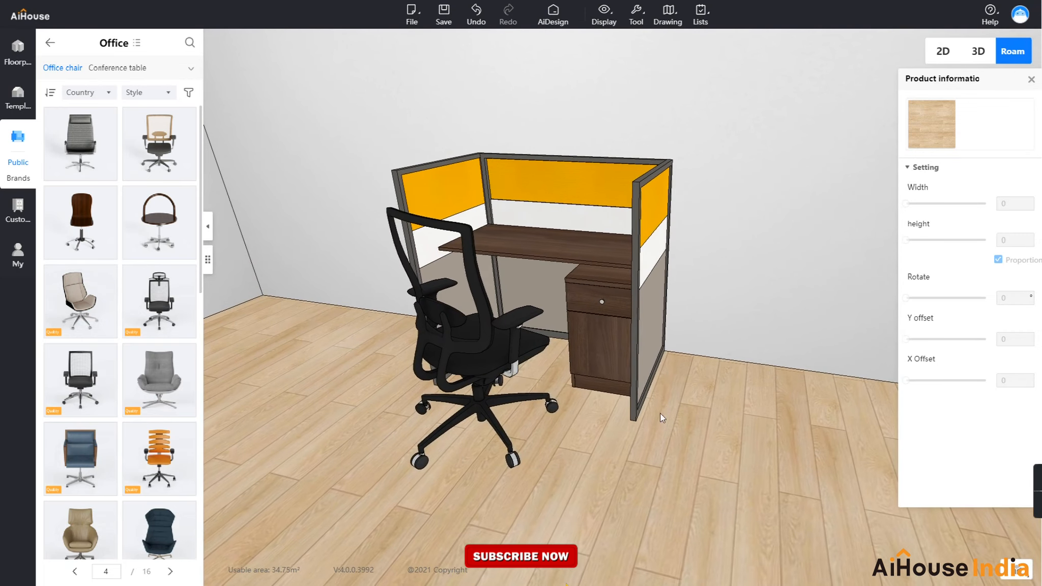
# Step: Shift the mesh-back chair slightly towards the left side frame and clear the selection
pyautogui.click(509, 361)
pyautogui.moveTo(512, 347); pyautogui.dragTo(501, 329)
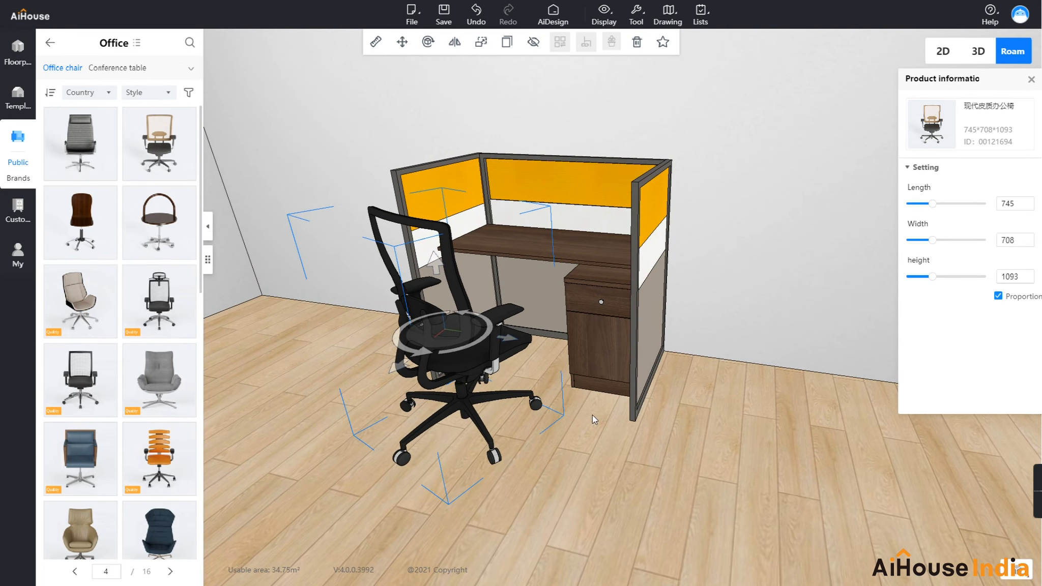
pyautogui.click(608, 427)
pyautogui.moveTo(608, 427); pyautogui.dragTo(592, 457)
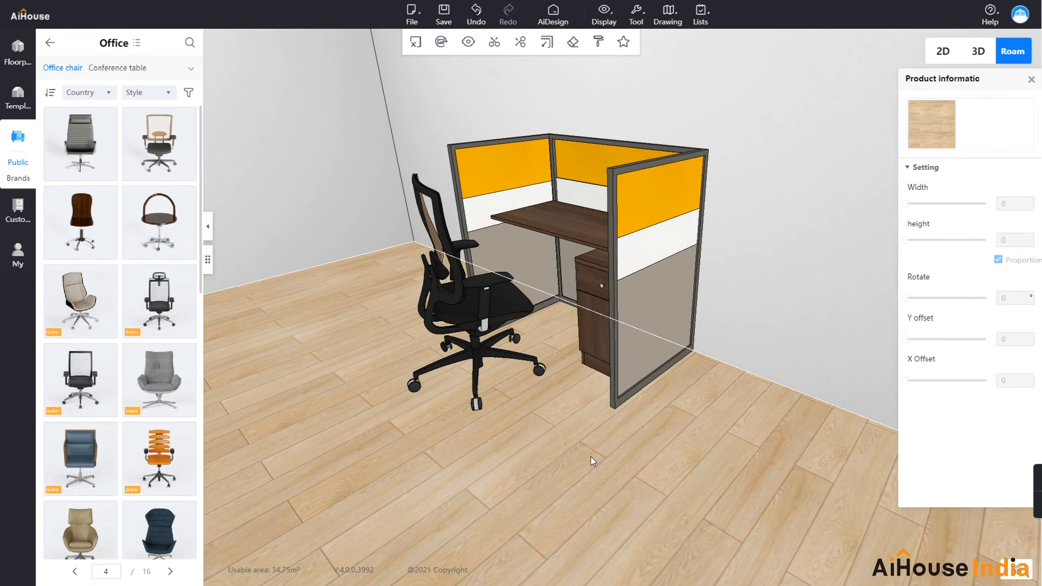
pyautogui.press('Escape')
# Step: Place the black-screen desktop computer with keyboard and mouse from the Office computer category of Digital audio electronics on the desktop
pyautogui.click(50, 42)
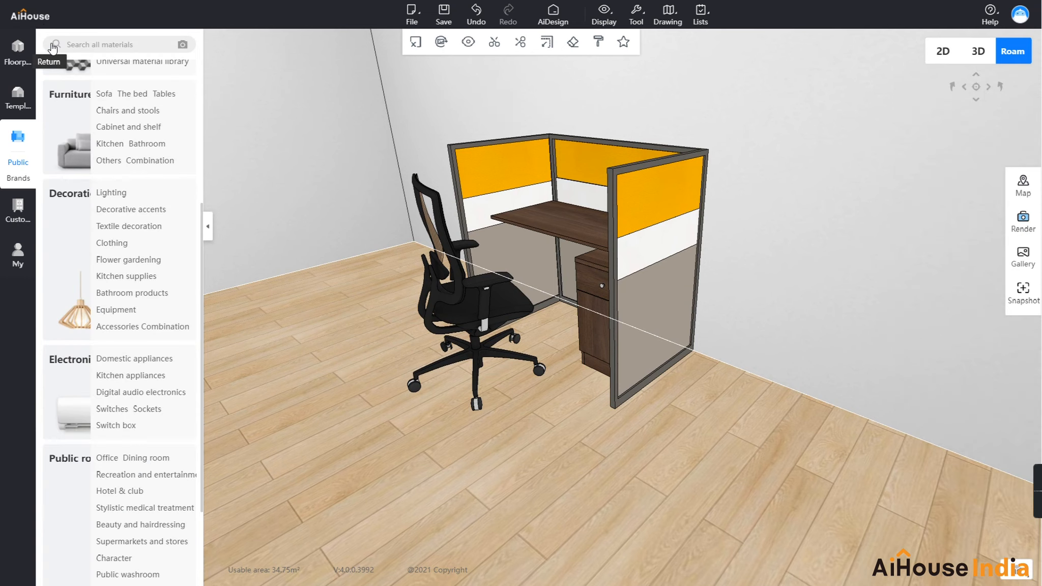
pyautogui.scroll(-2, 127, 364)
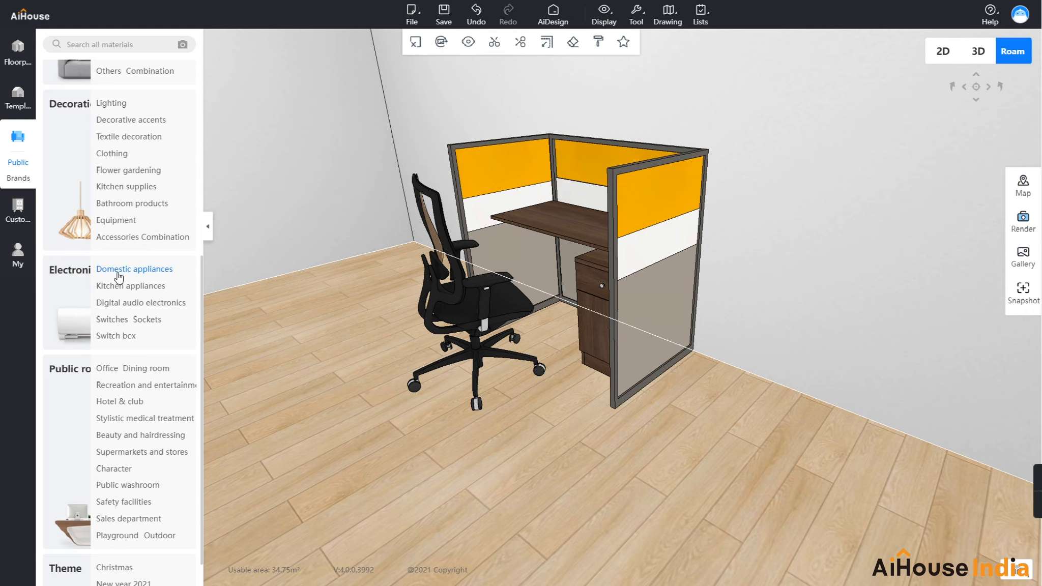
pyautogui.click(119, 303)
pyautogui.click(95, 70)
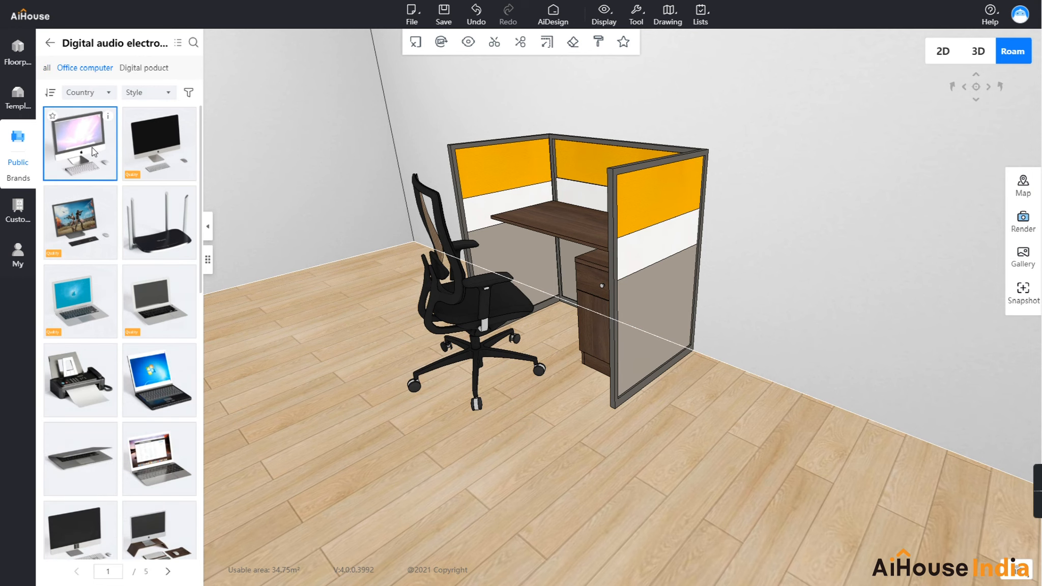
pyautogui.moveTo(478, 531); pyautogui.dragTo(534, 560)
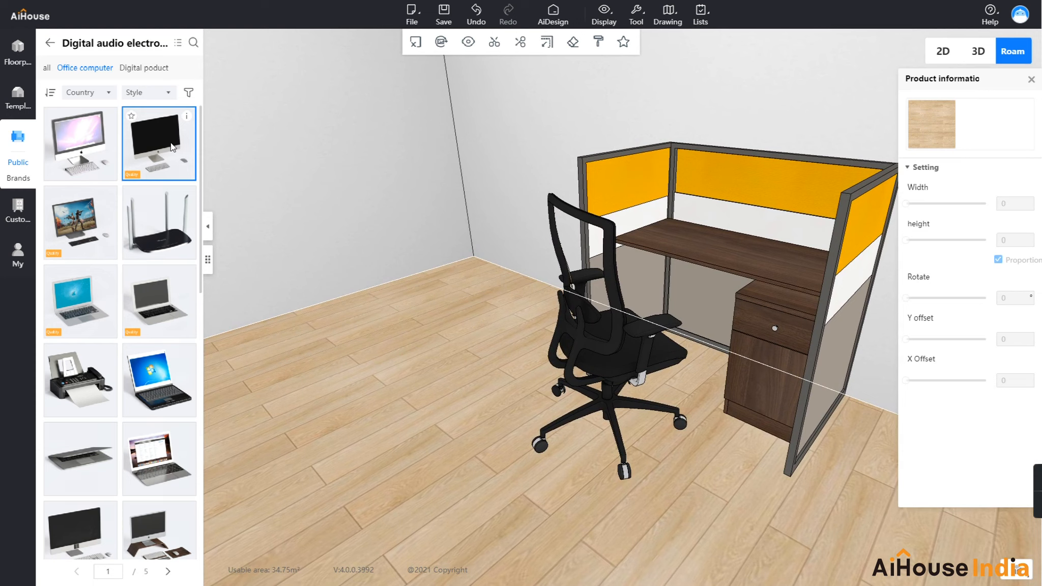
pyautogui.moveTo(167, 148); pyautogui.dragTo(723, 244)
# Step: Shift the computer along the desktop towards the drawer cabinet side and clear the selection
pyautogui.moveTo(714, 405); pyautogui.dragTo(691, 495)
pyautogui.click(733, 293)
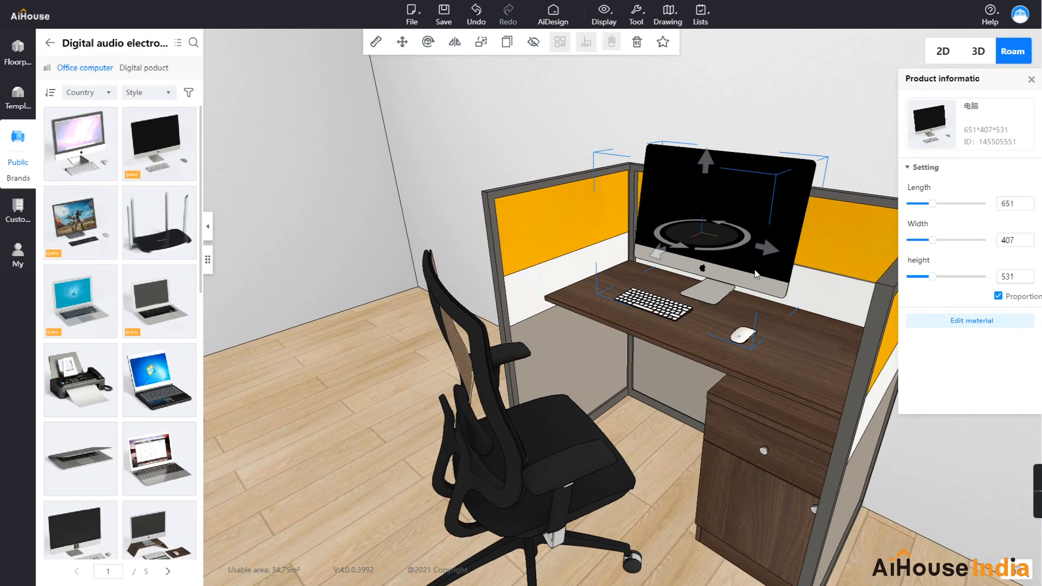
pyautogui.moveTo(768, 249); pyautogui.dragTo(819, 292)
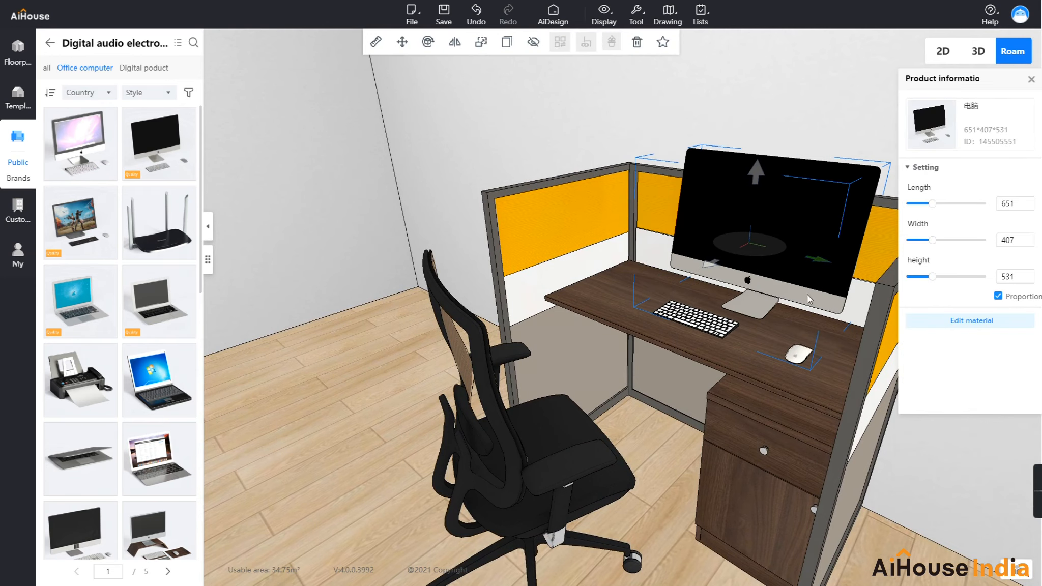
pyautogui.moveTo(457, 407); pyautogui.dragTo(375, 343)
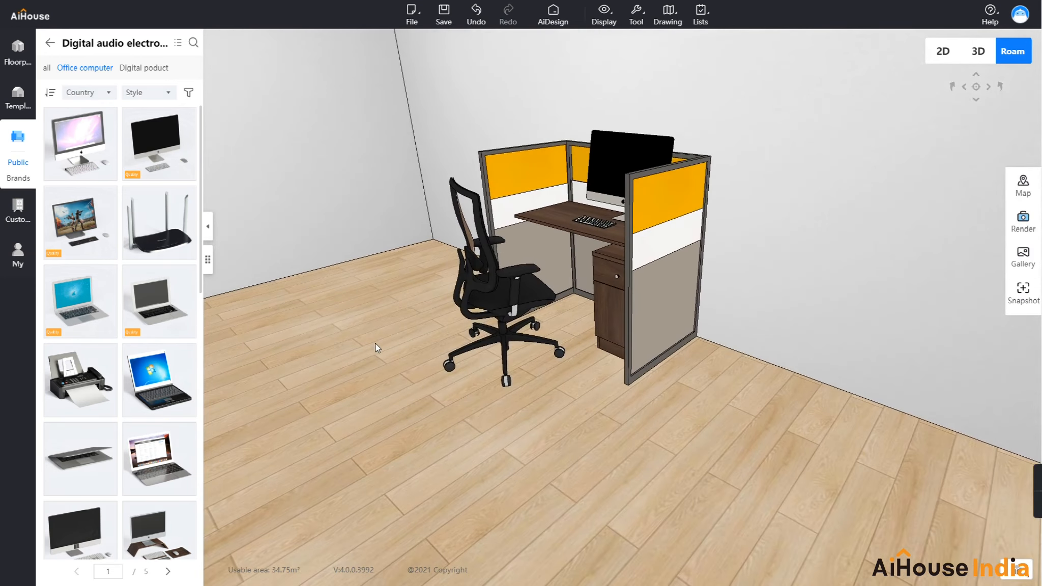
pyautogui.click(376, 347)
# Step: Open the render setup with the whole workstation in view and set the resolution to 4K
pyautogui.moveTo(571, 460); pyautogui.dragTo(614, 449)
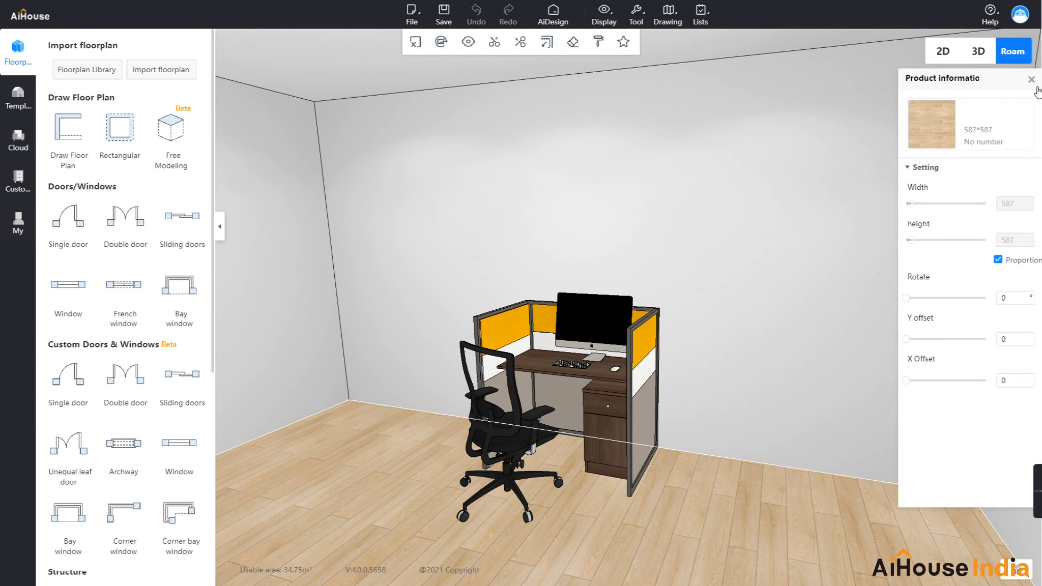
pyautogui.click(1031, 79)
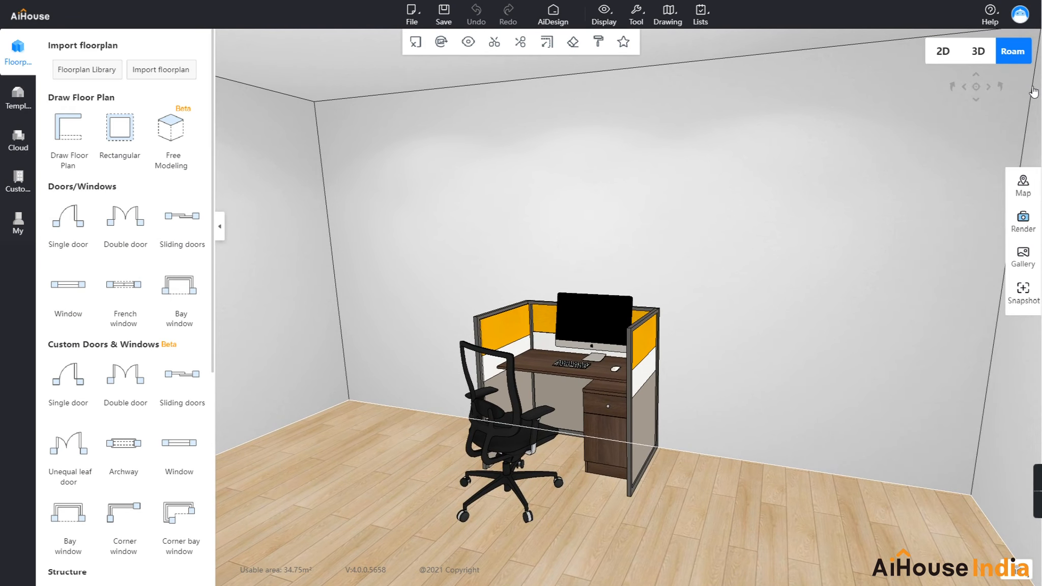
pyautogui.click(1024, 222)
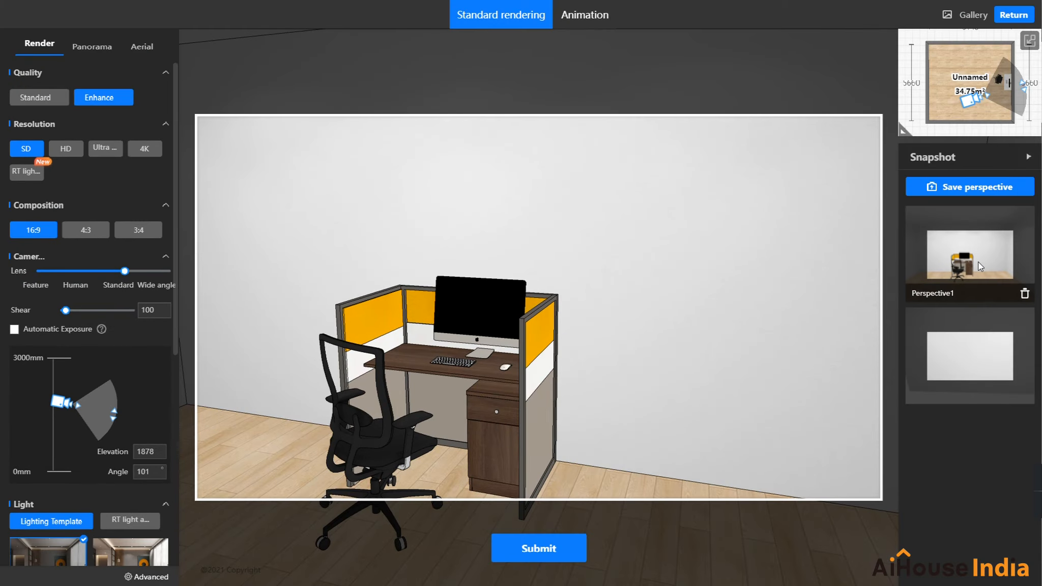
pyautogui.scroll(-3, 692, 410)
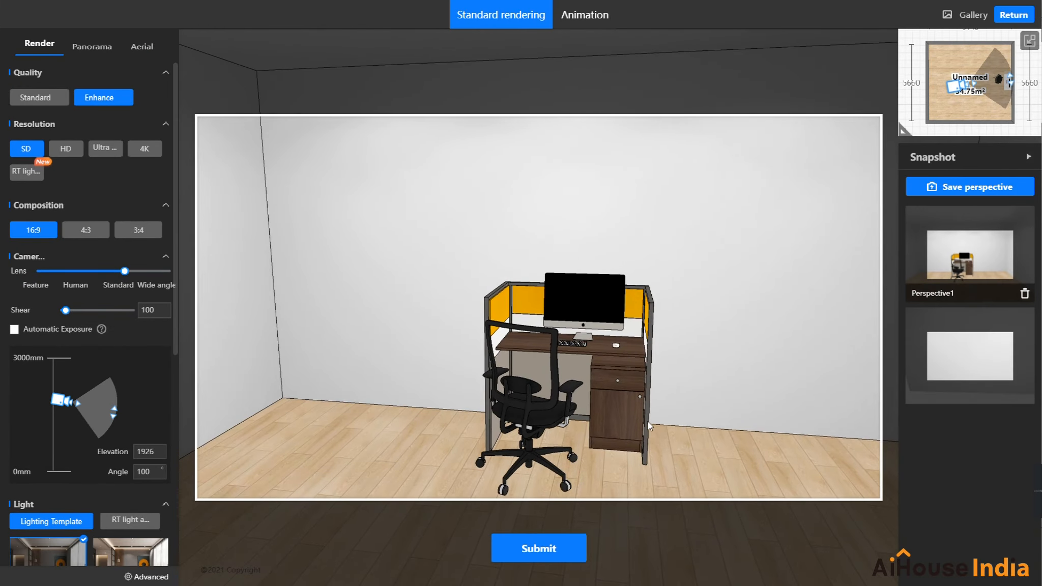
pyautogui.click(143, 149)
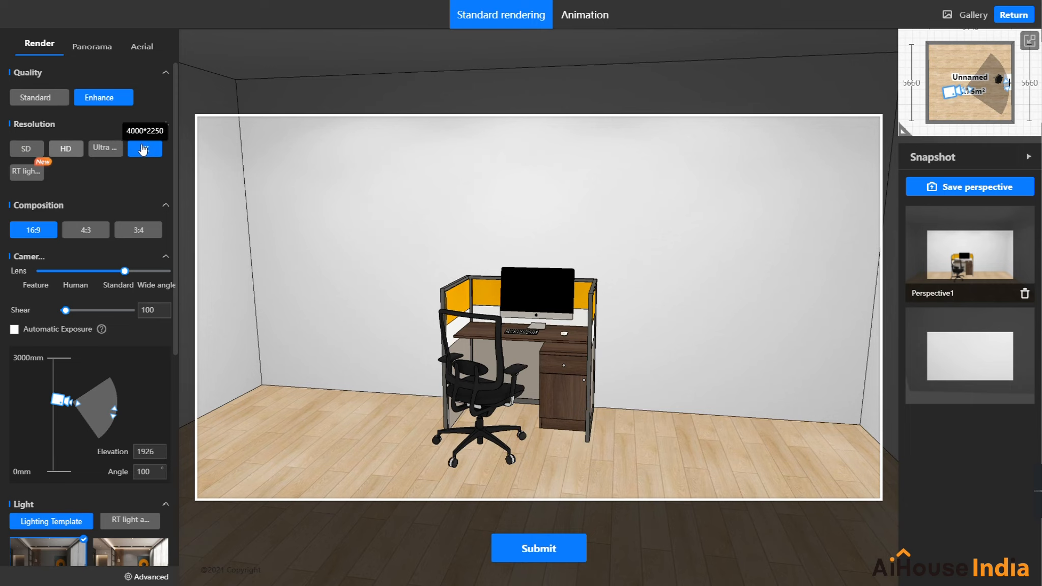
pyautogui.scroll(3, 773, 430)
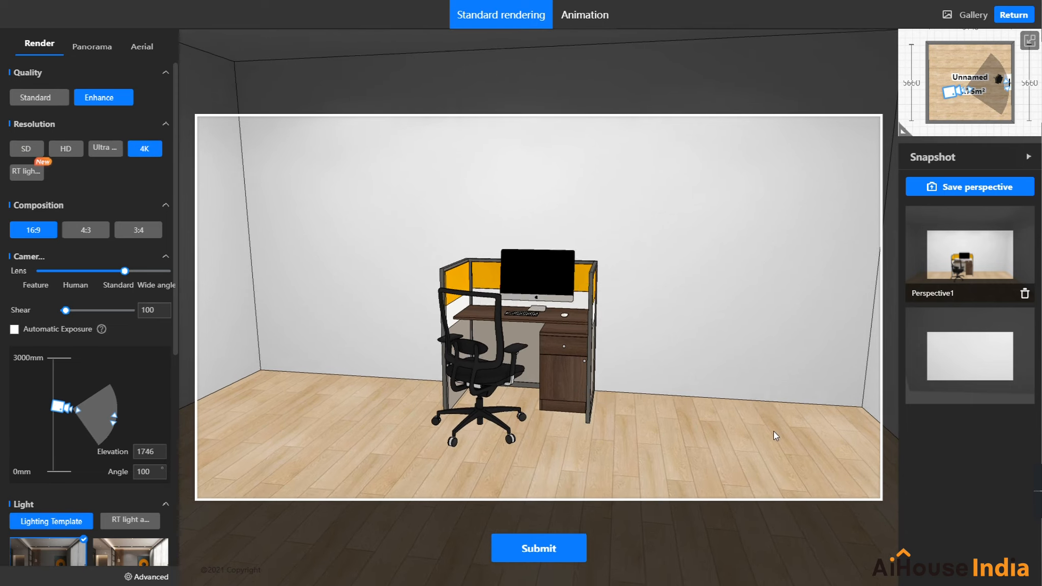
# Step: Lower the render camera towards desk height and nudge the computer slightly on the desktop
pyautogui.moveTo(713, 461); pyautogui.dragTo(696, 450, button='right')
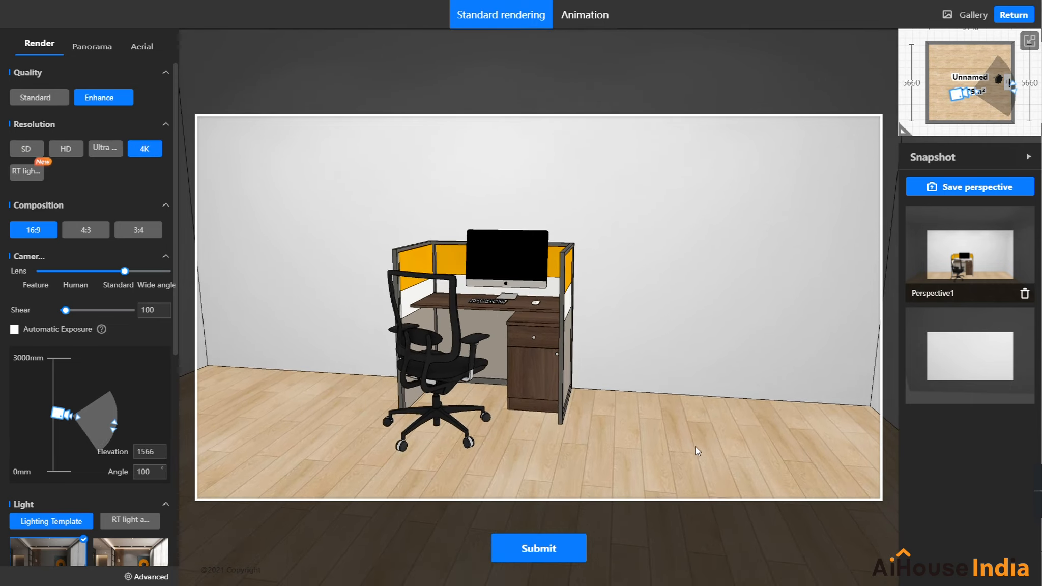
pyautogui.moveTo(666, 412); pyautogui.dragTo(624, 407, button='right')
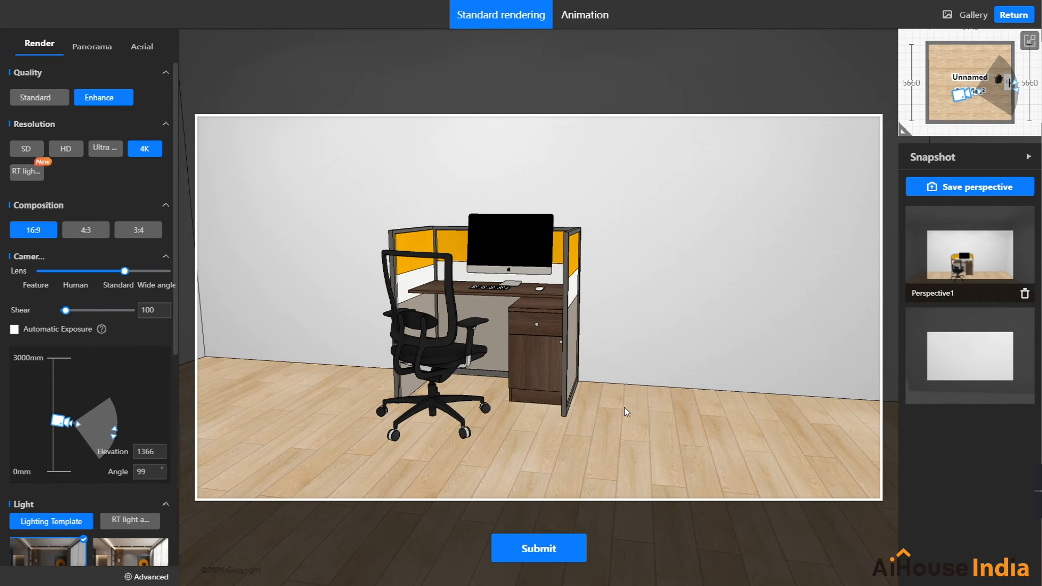
pyautogui.click(523, 271)
pyautogui.moveTo(488, 261); pyautogui.dragTo(485, 261)
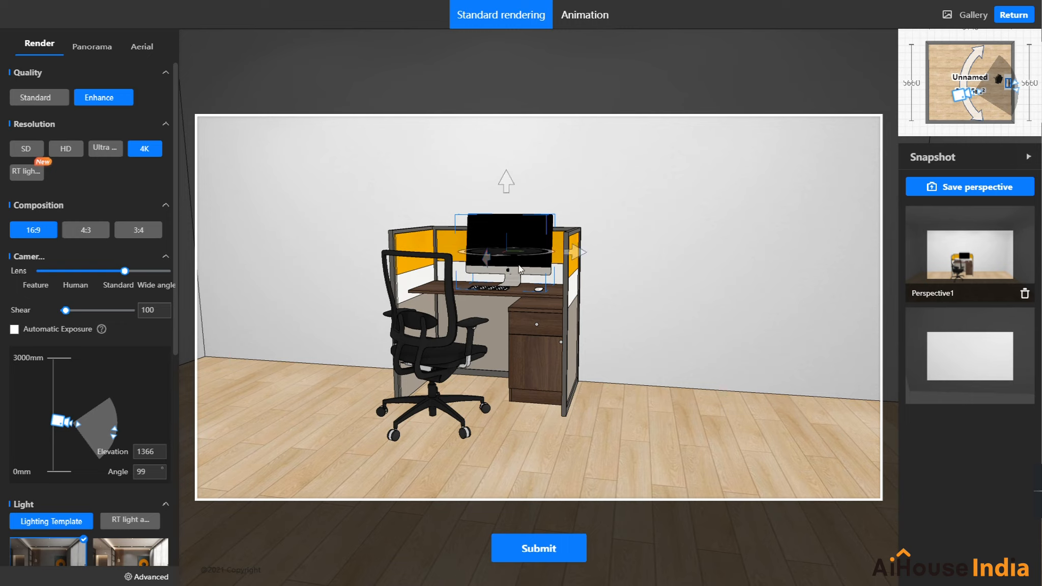
pyautogui.click(658, 277)
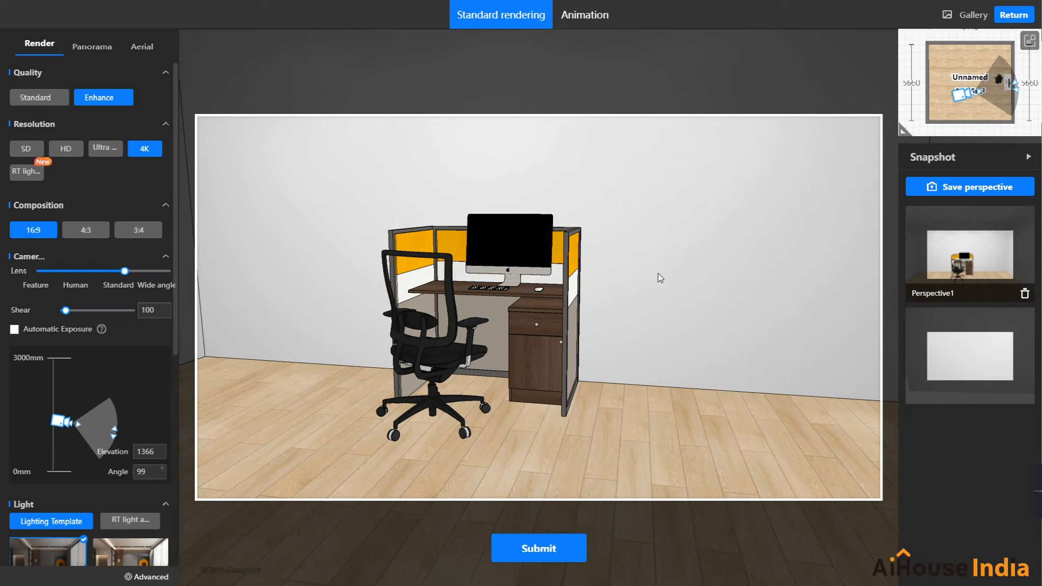
# Step: Set the camera angle to 90° and elevation to 1300, and fit the whole workstation inside the render frame
pyautogui.click(137, 475)
pyautogui.press('Return')
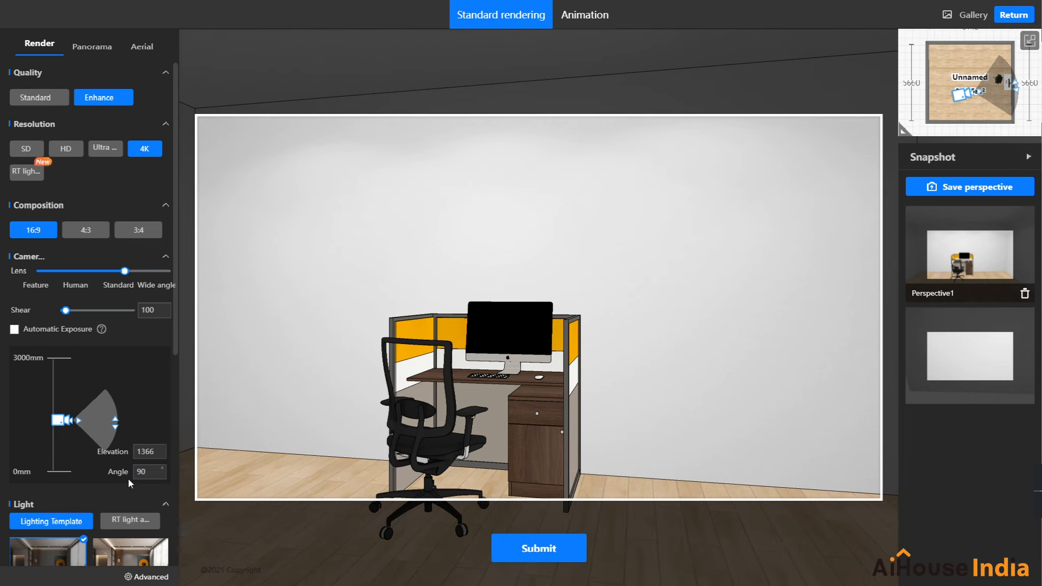
pyautogui.click(100, 455)
pyautogui.write('1300')
pyautogui.press('Return')
pyautogui.moveTo(675, 370); pyautogui.dragTo(673, 316, button='right')
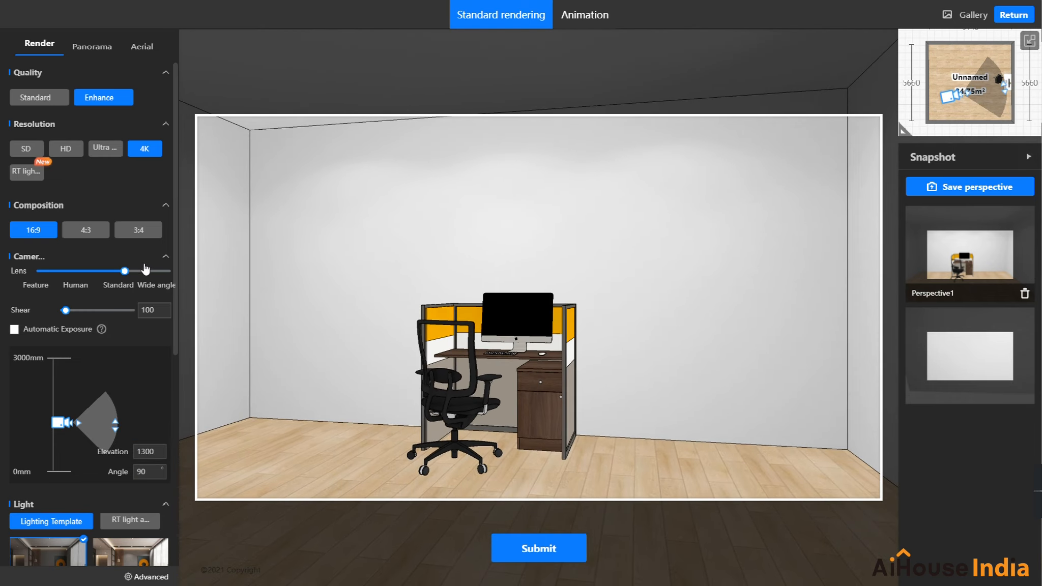
pyautogui.moveTo(124, 270); pyautogui.dragTo(131, 288)
pyautogui.moveTo(672, 384); pyautogui.dragTo(639, 386, button='right')
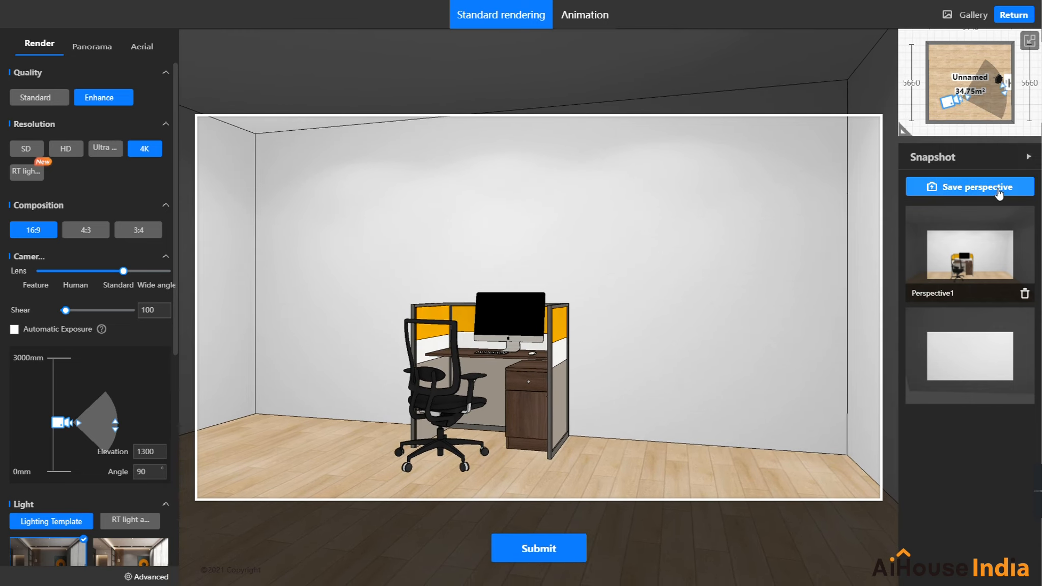
# Step: Save the current camera perspective and delete the two older snapshots
pyautogui.click(1015, 194)
pyautogui.click(1023, 395)
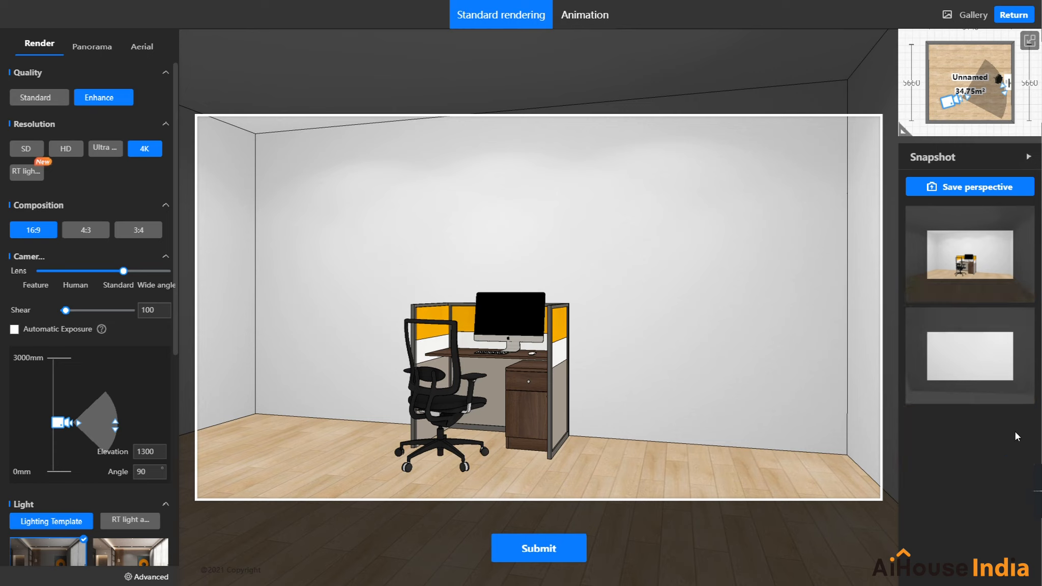
pyautogui.click(1023, 398)
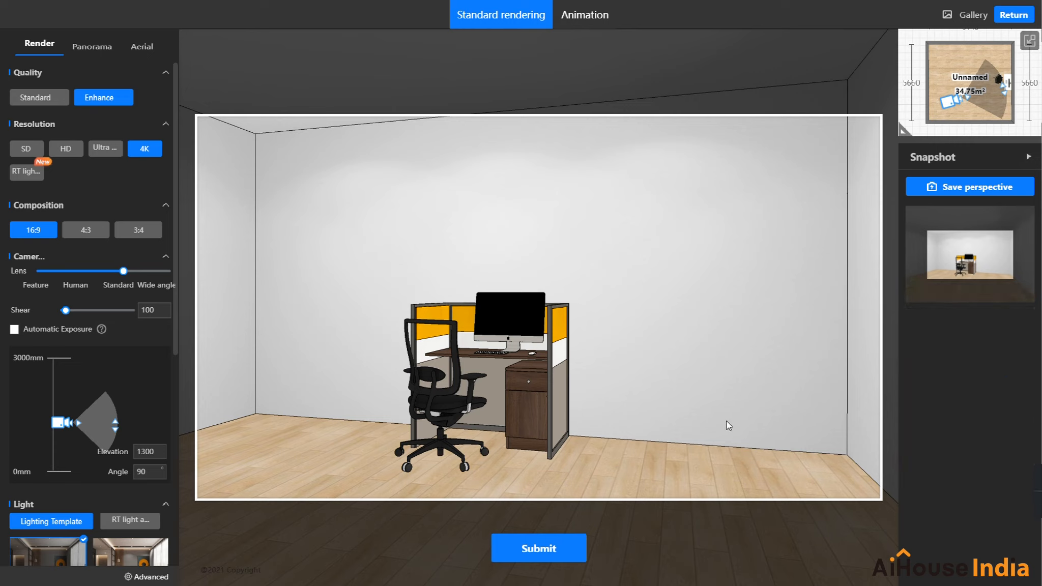
# Step: Add a custom fill light board in the floor plan and enlarge it into a long rectangle in front of the desk
pyautogui.scroll(-3, 87, 199)
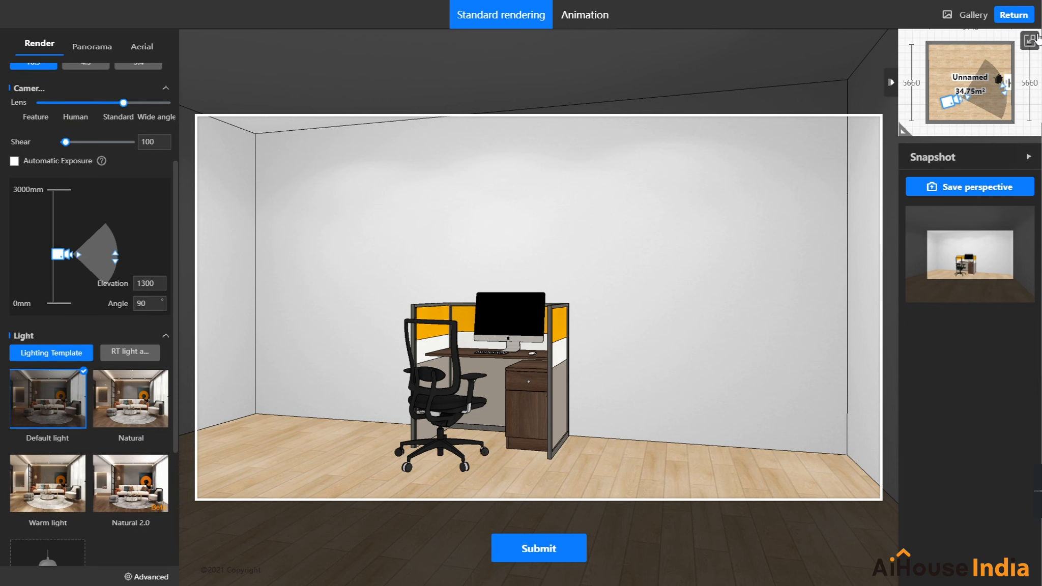
pyautogui.click(1030, 39)
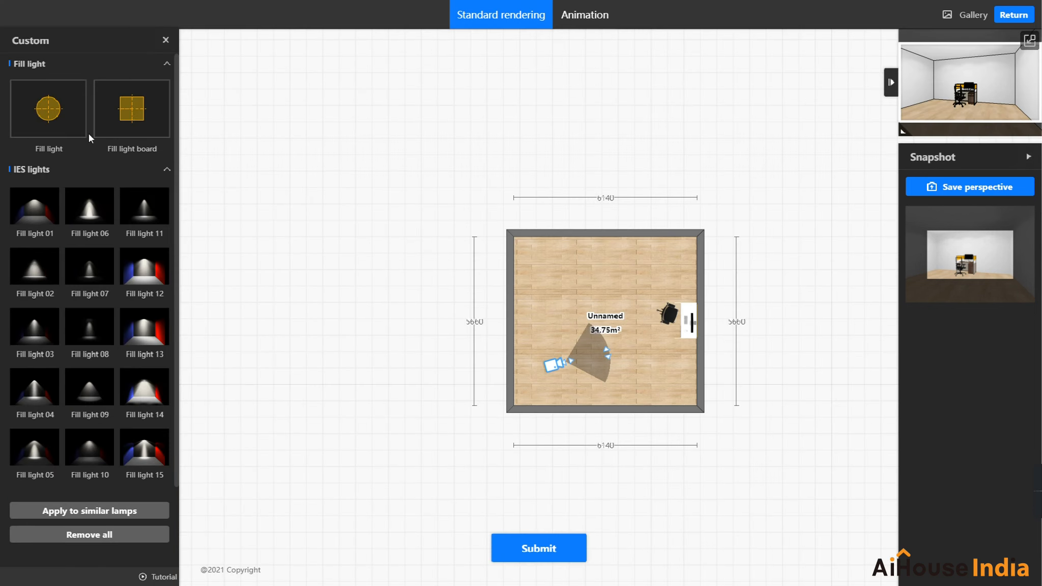
pyautogui.moveTo(121, 110); pyautogui.dragTo(646, 324)
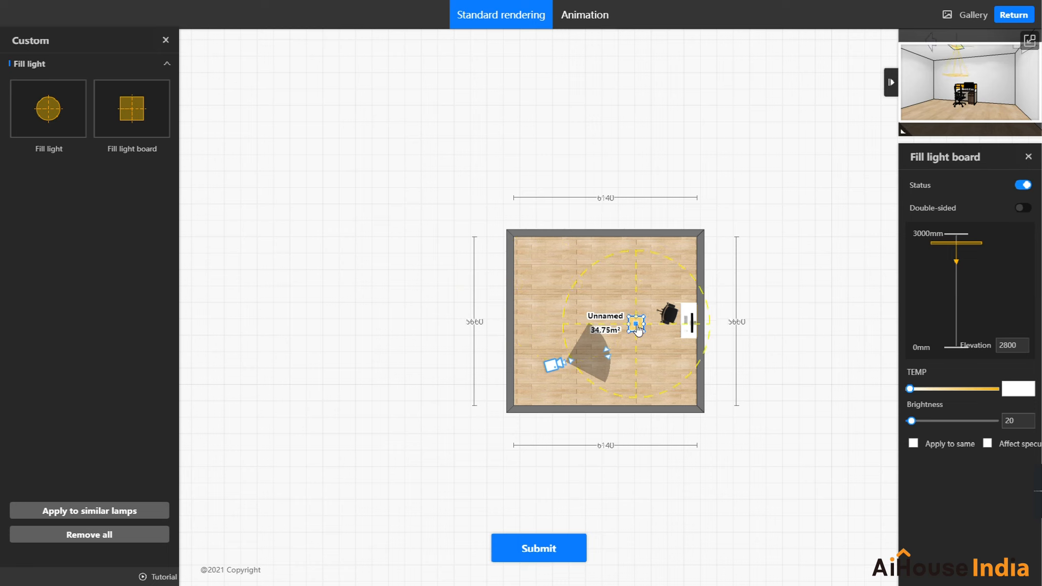
pyautogui.moveTo(644, 316); pyautogui.dragTo(659, 276)
pyautogui.moveTo(660, 271); pyautogui.dragTo(653, 243)
pyautogui.moveTo(661, 300); pyautogui.dragTo(648, 346)
pyautogui.moveTo(664, 294)
pyautogui.mouseDown()
pyautogui.moveTo(674, 251)
pyautogui.moveTo(658, 289)
pyautogui.moveTo(646, 285)
pyautogui.mouseUp()
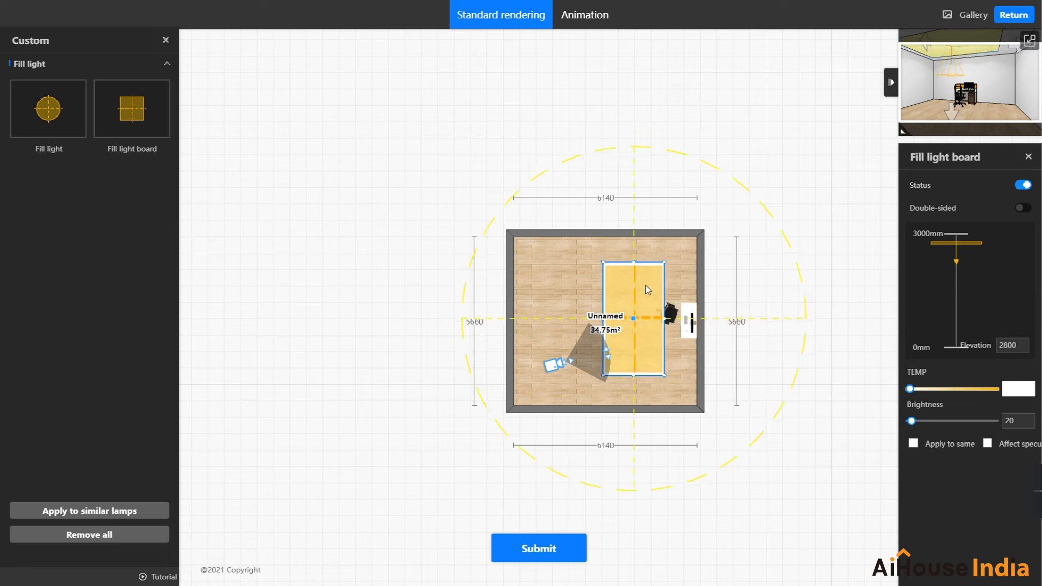
# Step: Set the fill light board's brightness to 25 and return to the camera view
pyautogui.click(1012, 421)
pyautogui.press('BackSpace')
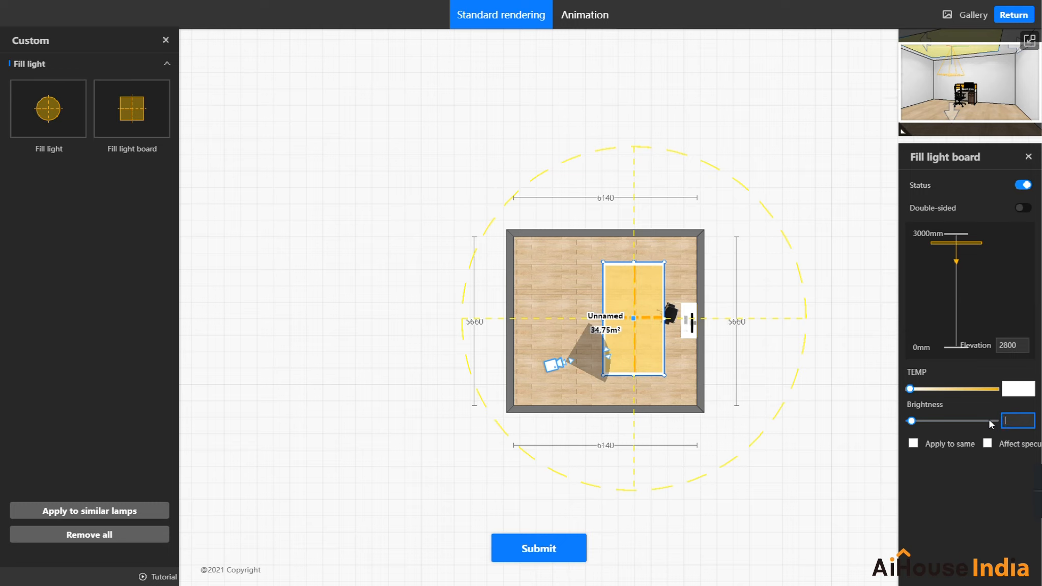
pyautogui.press('Return')
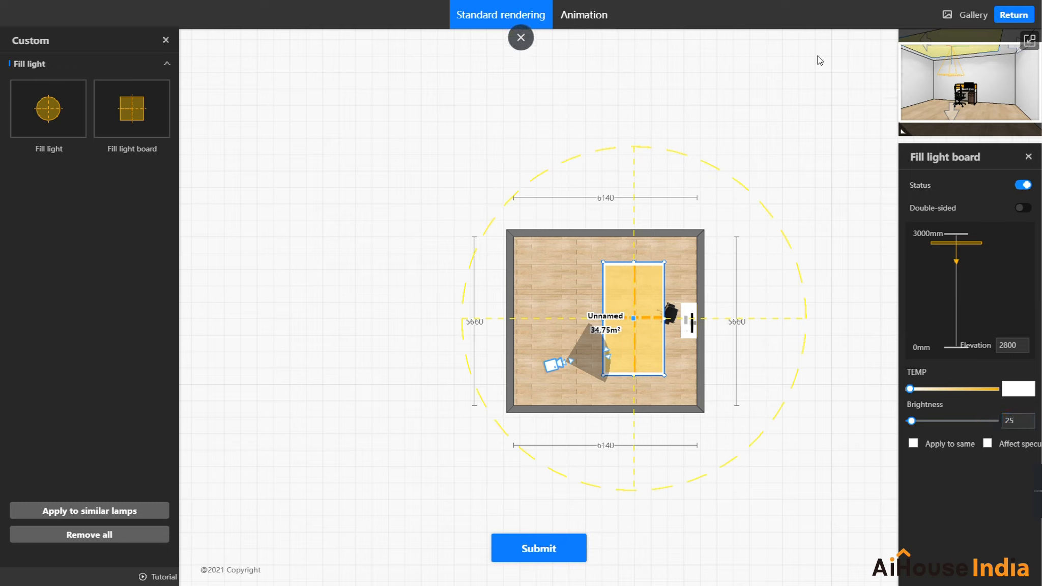
pyautogui.click(1029, 40)
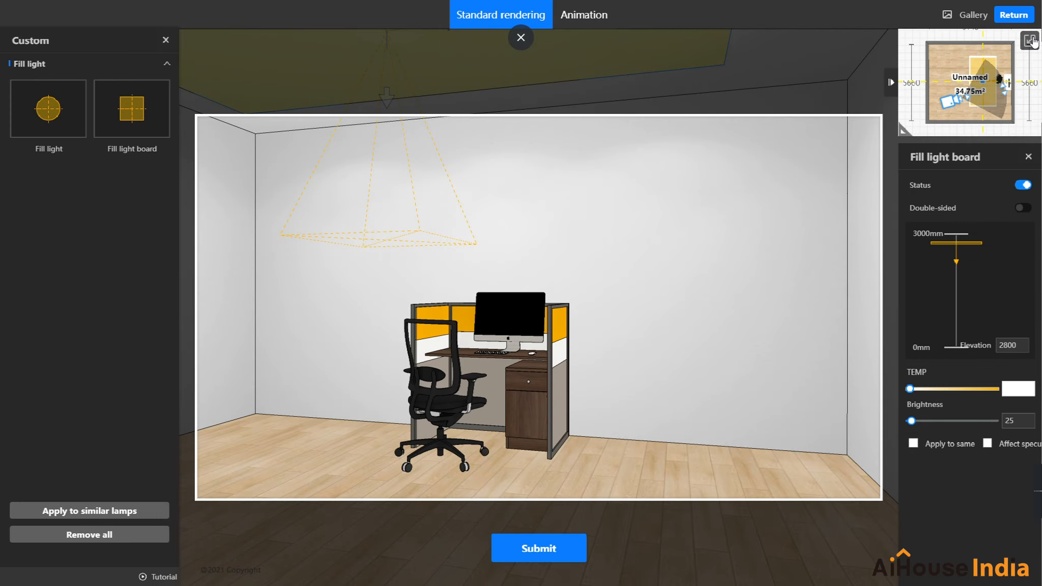
pyautogui.click(1028, 156)
# Step: Load the saved perspective, check the render settings and submit the standard render
pyautogui.click(977, 257)
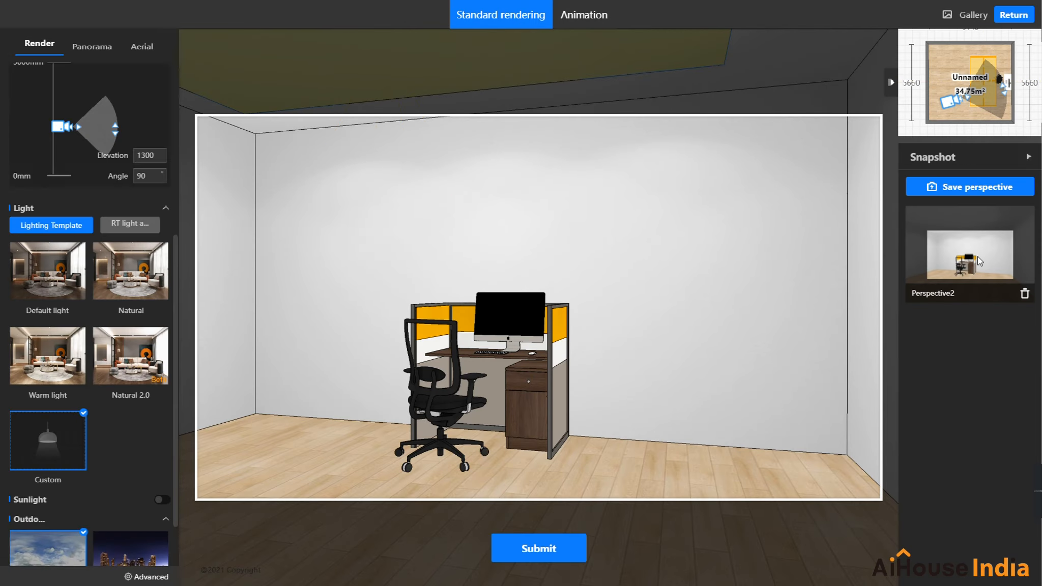
pyautogui.scroll(3, 122, 273)
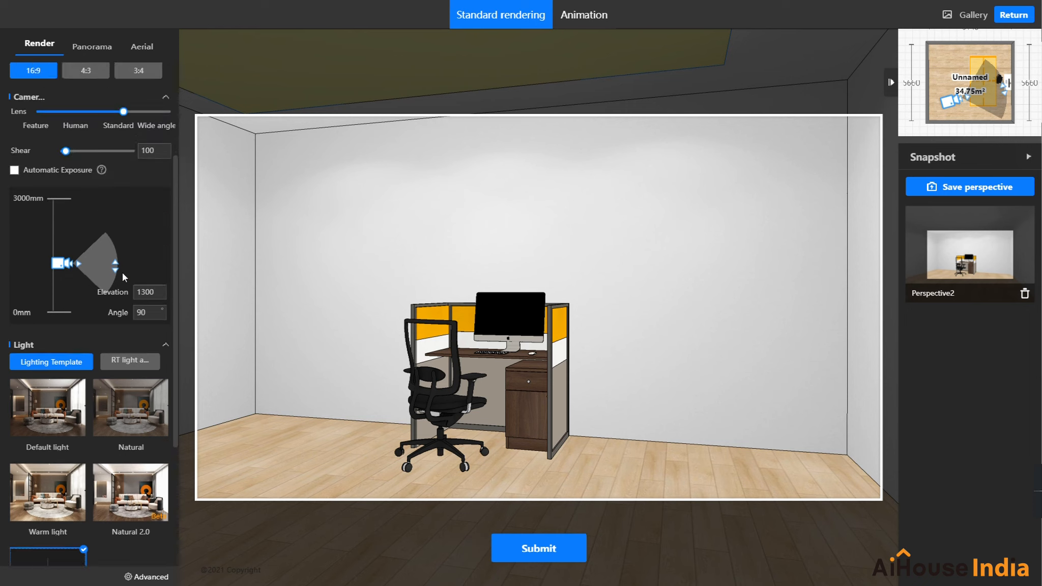
pyautogui.scroll(3, 142, 220)
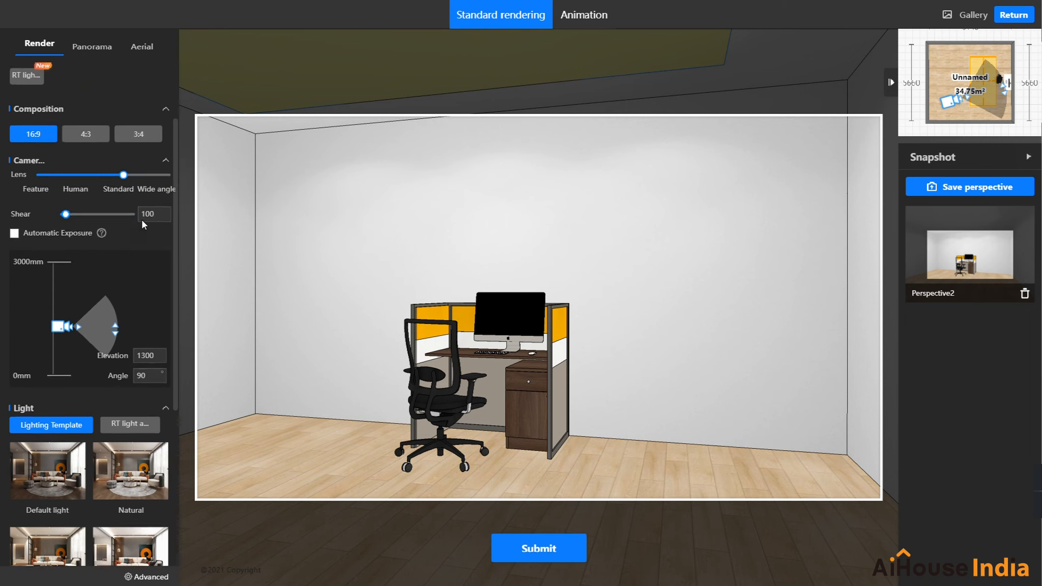
pyautogui.click(528, 557)
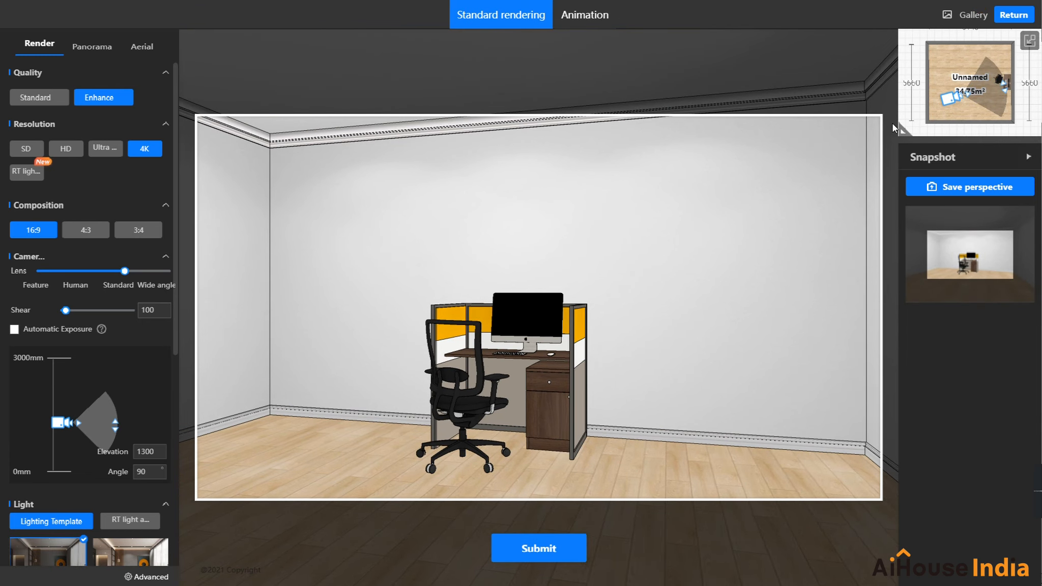
# Step: Open the rendered Table image from the gallery and download it
pyautogui.click(970, 15)
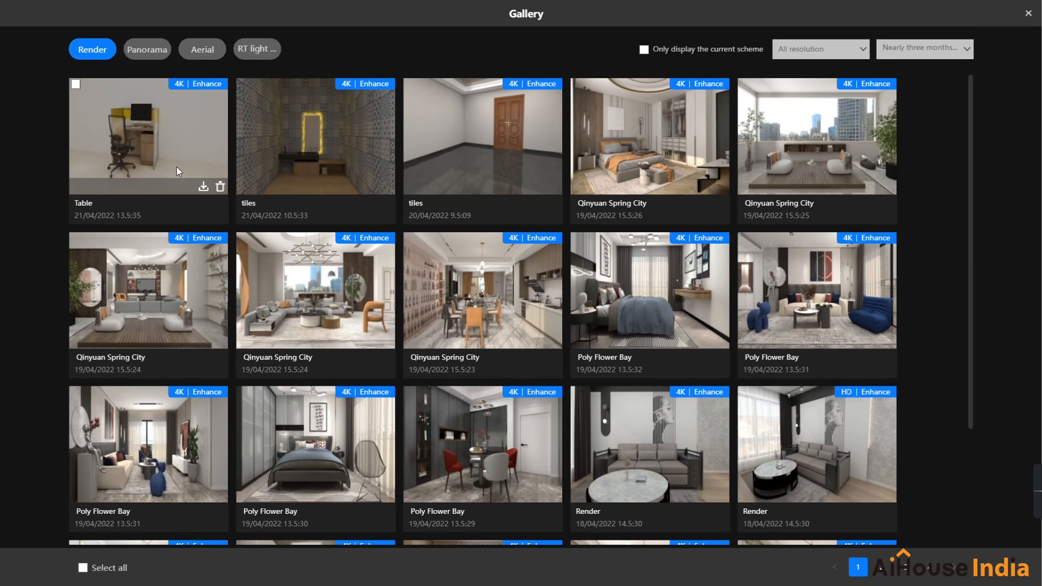
pyautogui.click(170, 162)
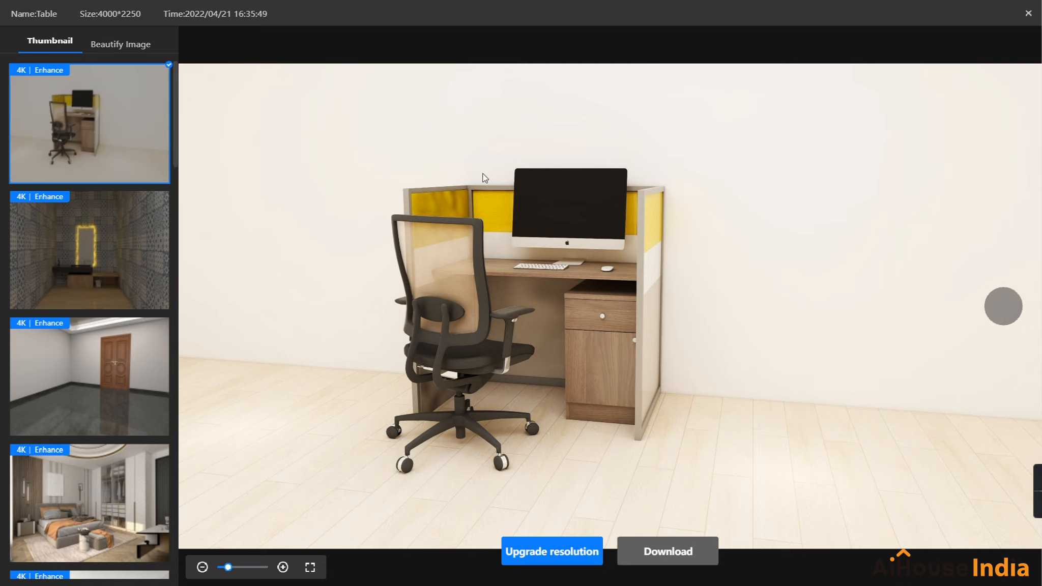
pyautogui.click(675, 555)
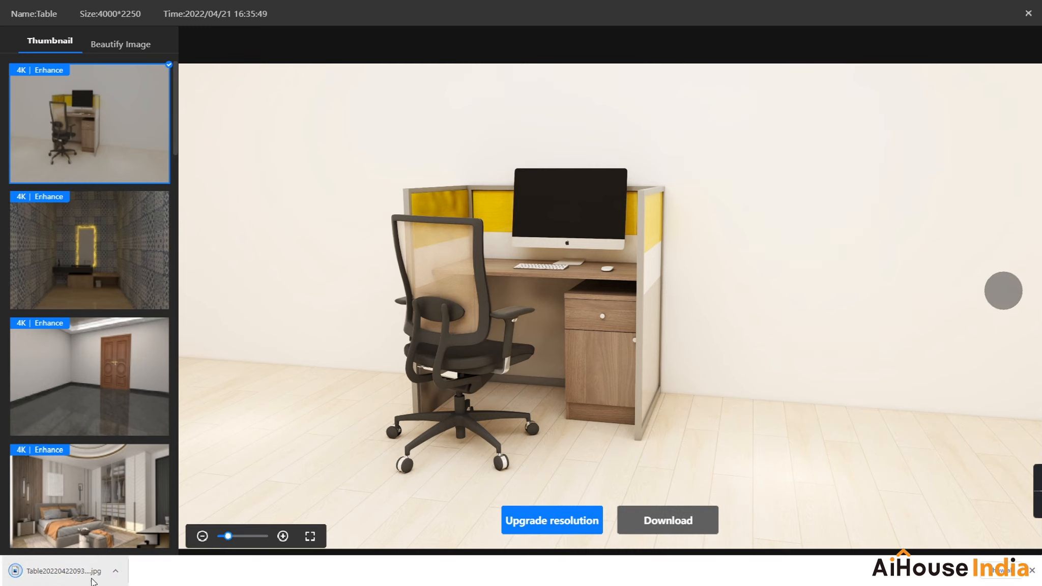